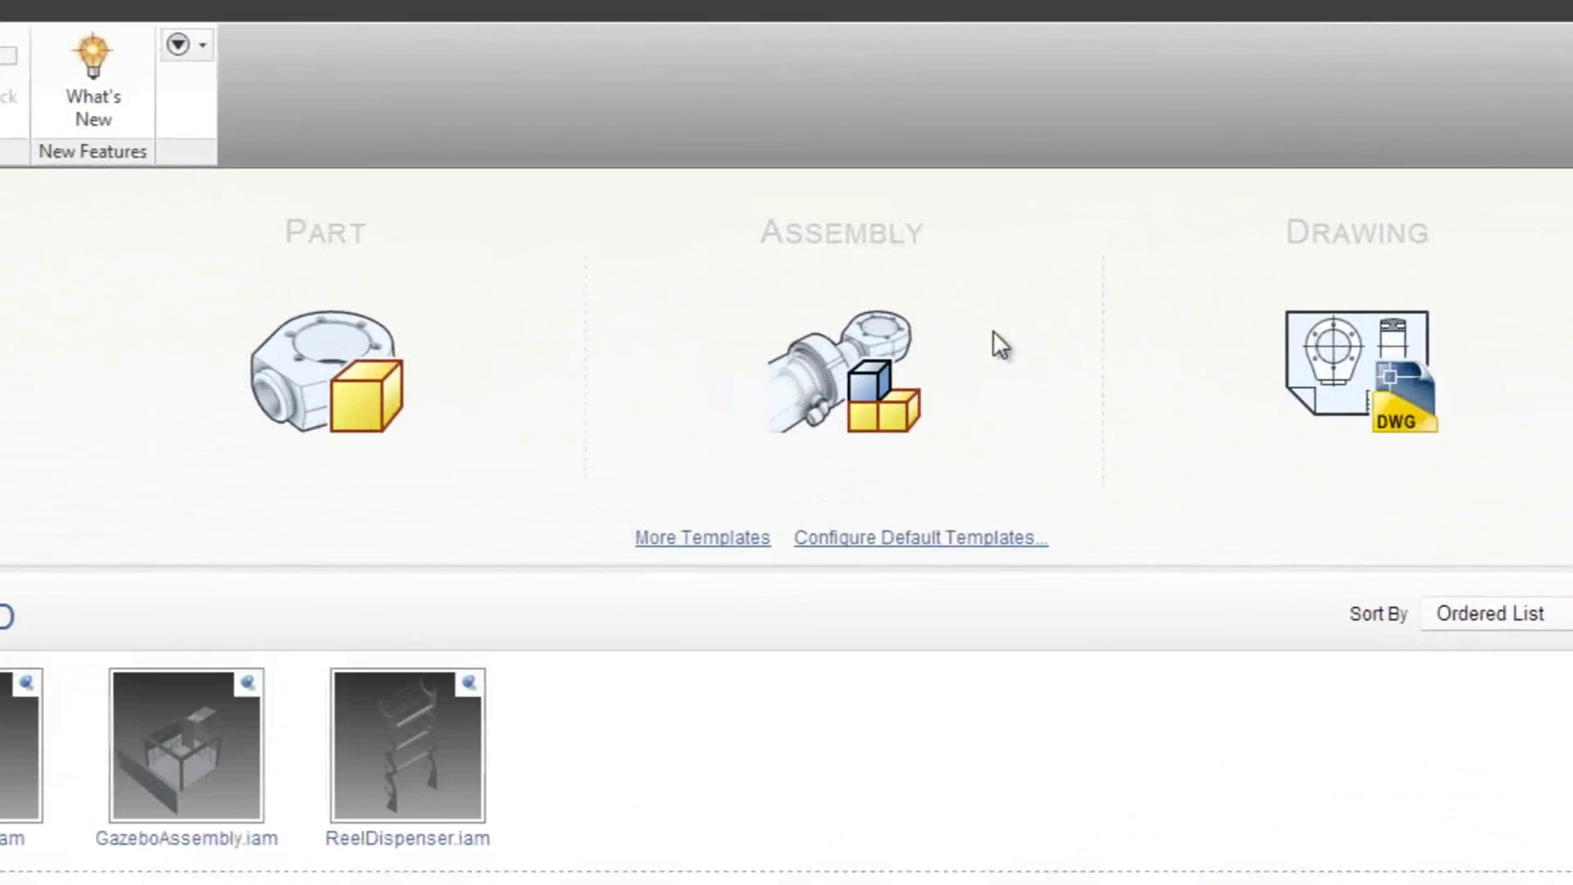
# Start a new assembly and create an in-place part named z-axisBack in it from the Standard.ipt template
pyautogui.moveTo(766, 225)
pyautogui.click(872, 385)
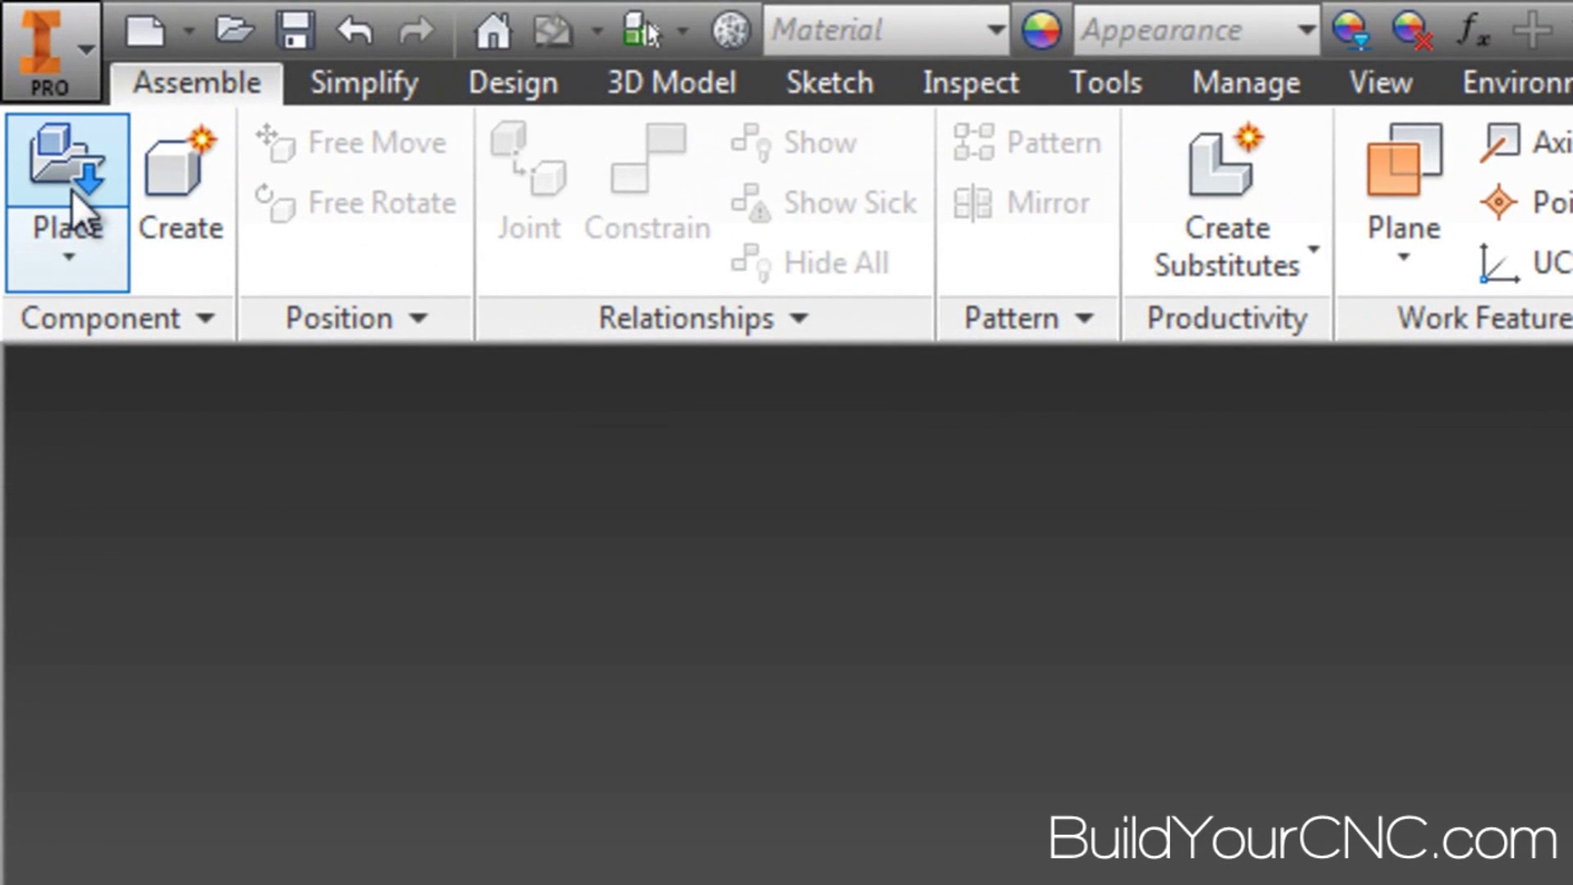
pyautogui.click(187, 193)
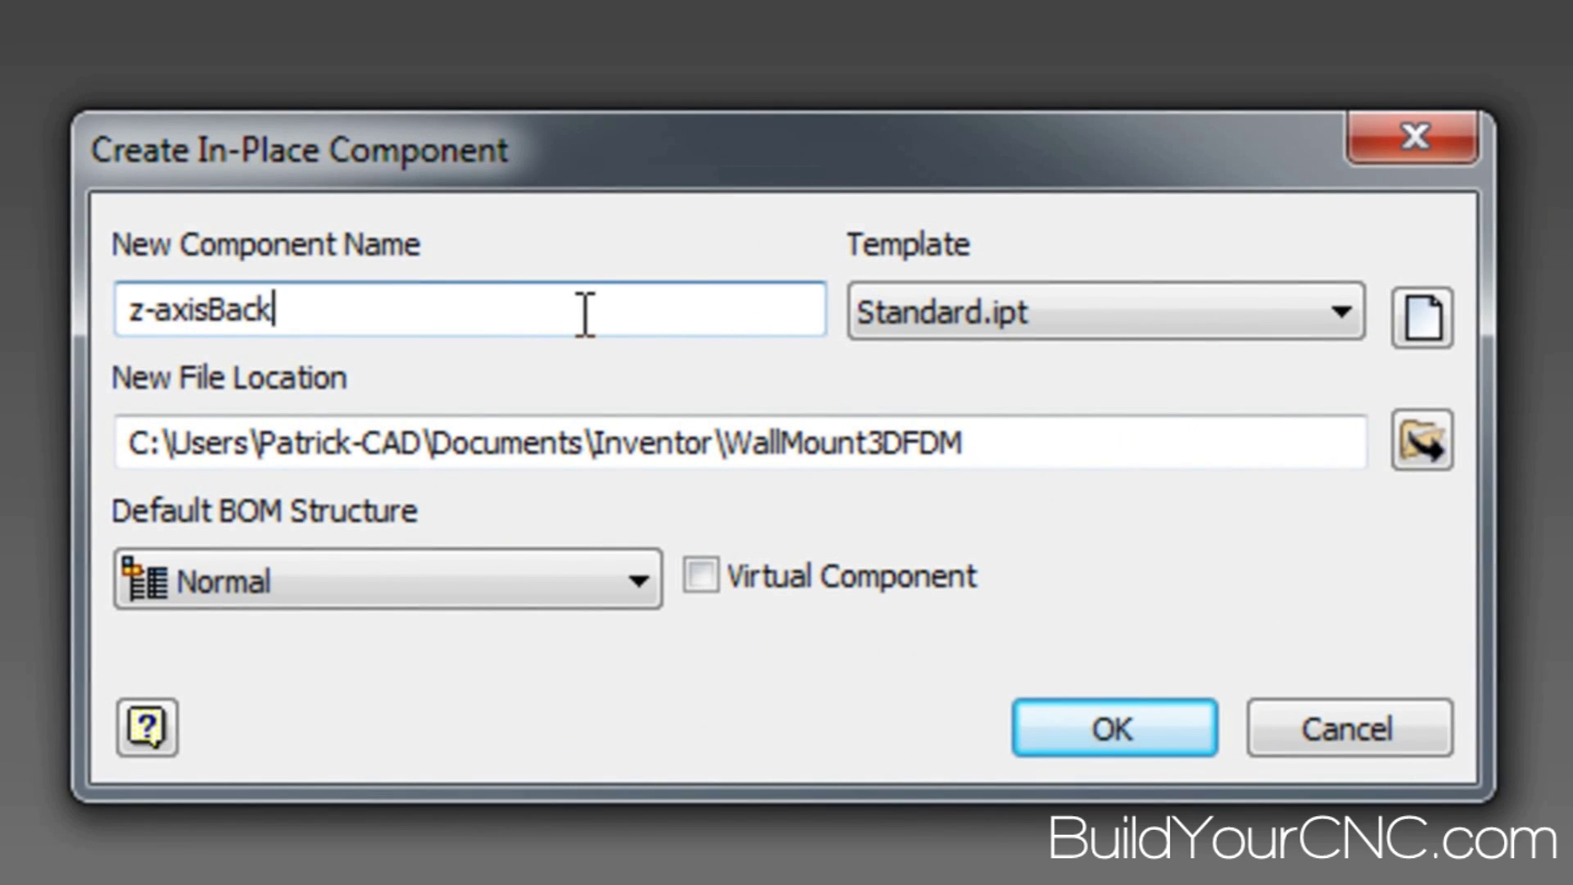
pyautogui.press('Return')
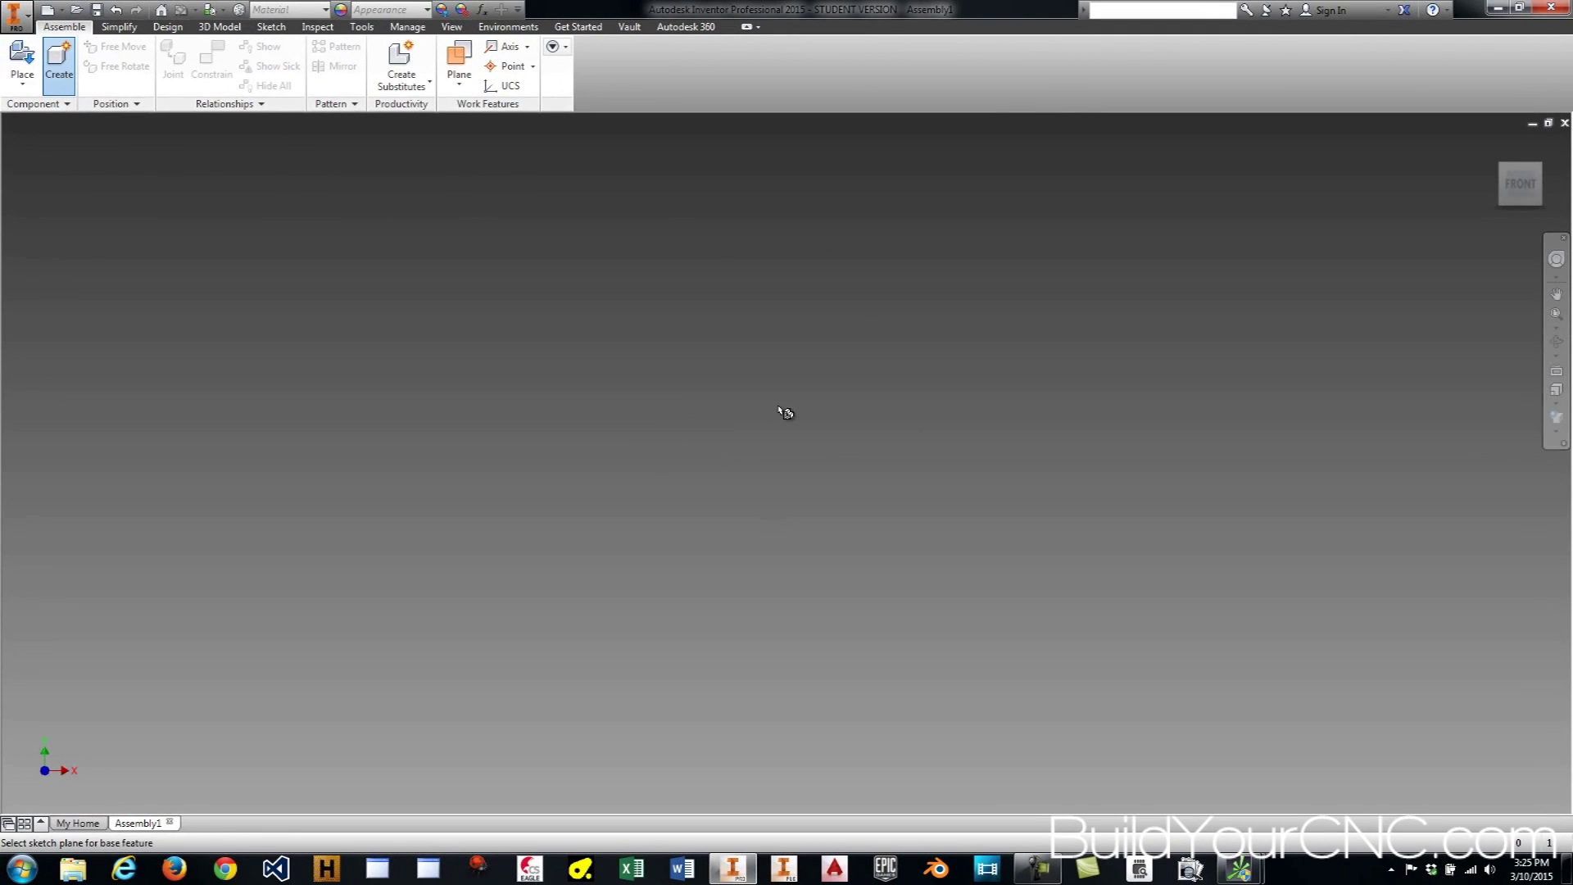
pyautogui.click(779, 412)
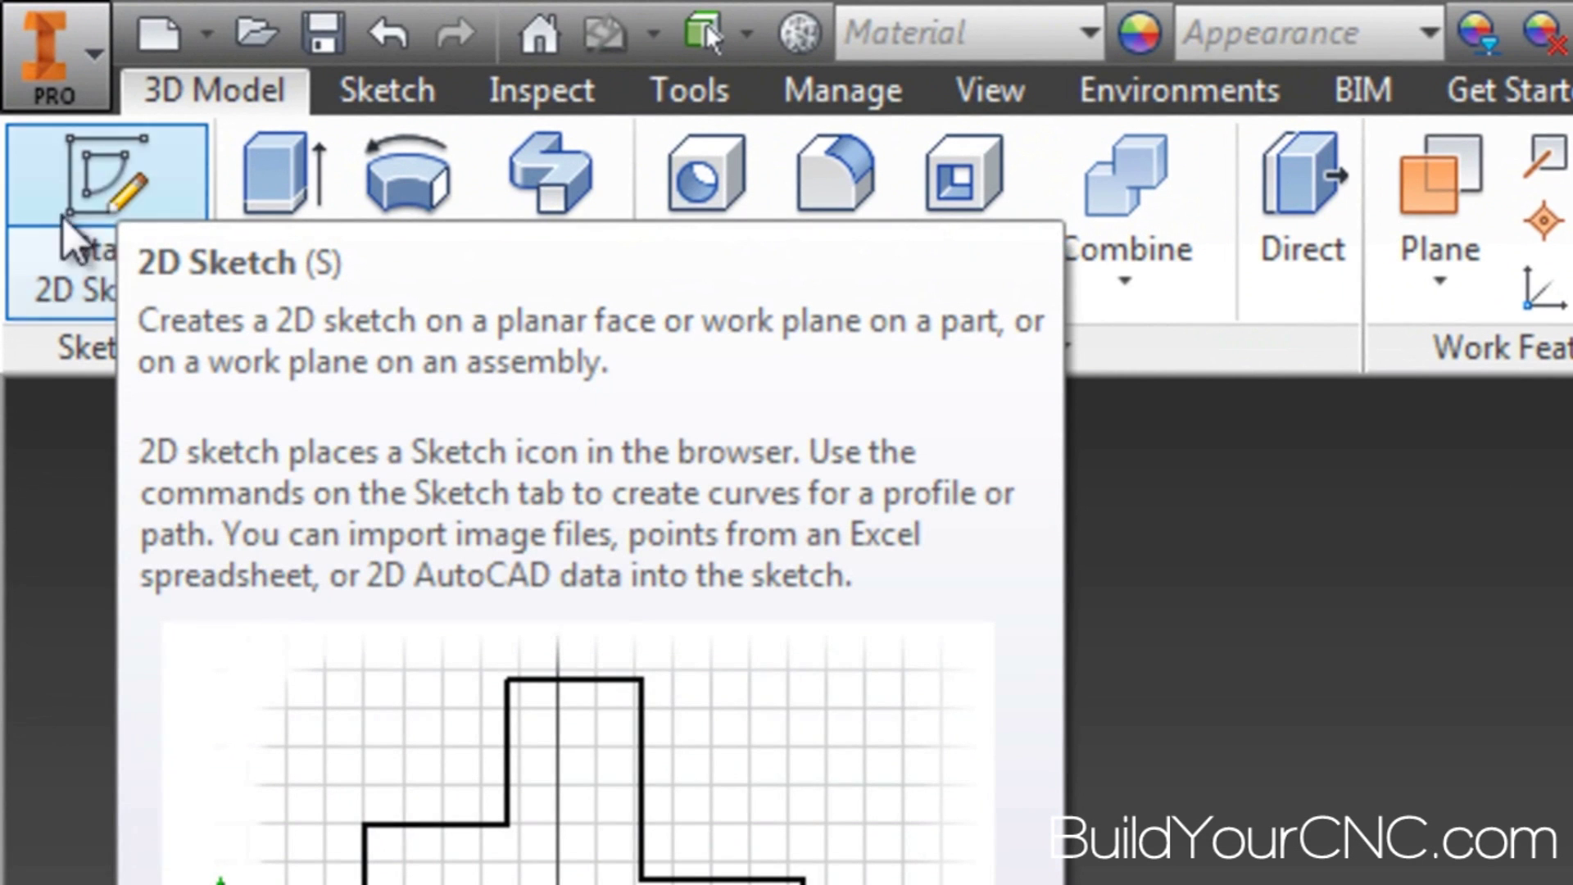
# Start a 2D sketch on the YZ plane and draw an upright rectangle around the origin, about 0.5 in wide and 1 in tall
pyautogui.click(104, 175)
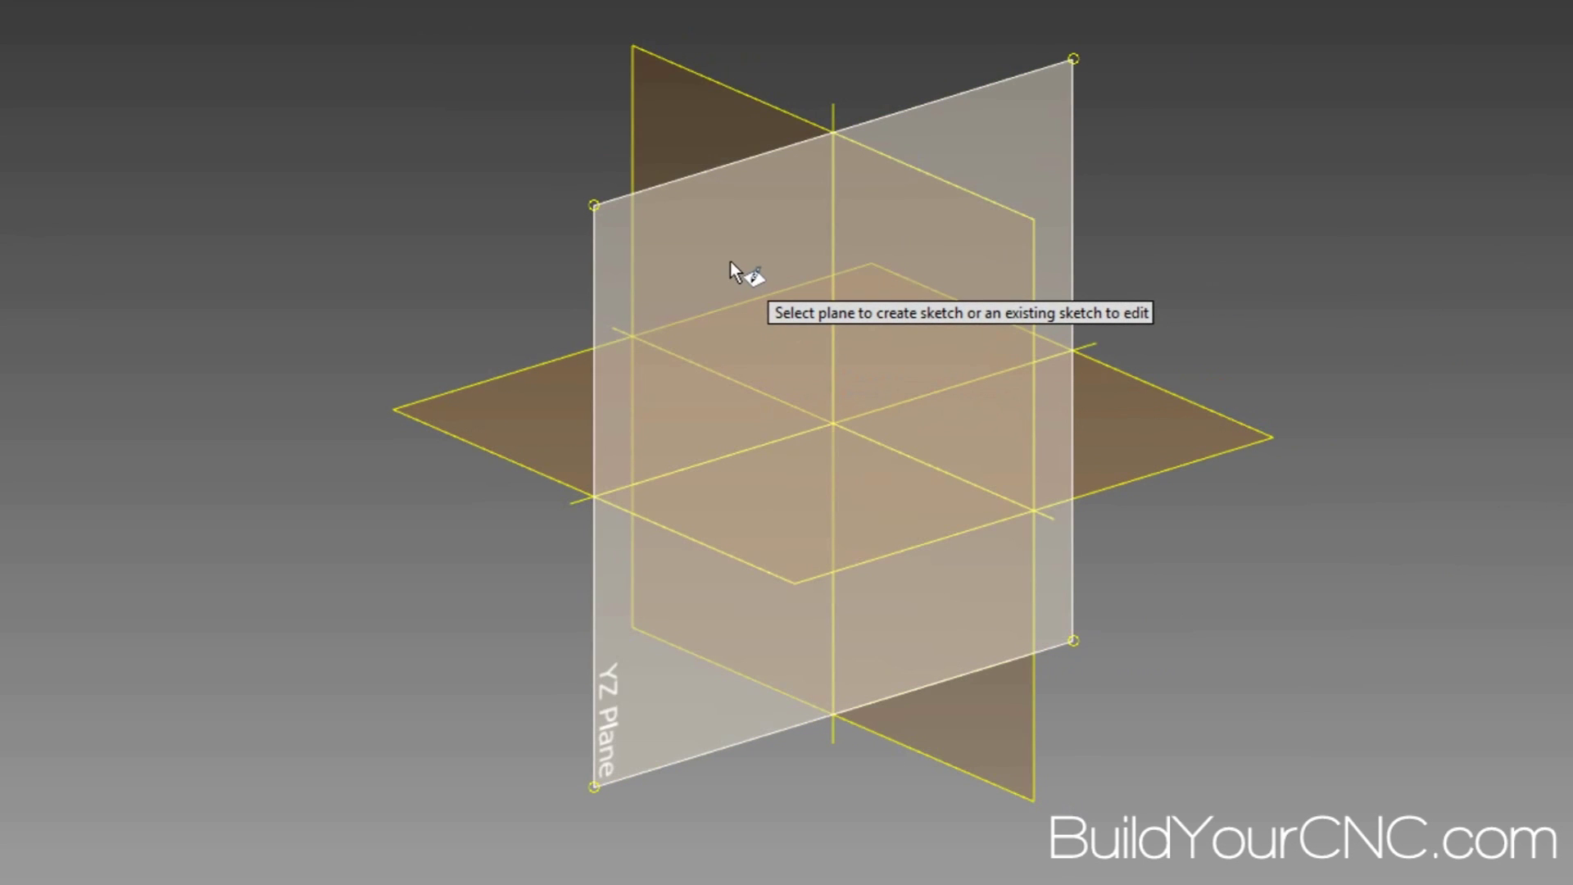
pyautogui.click(729, 236)
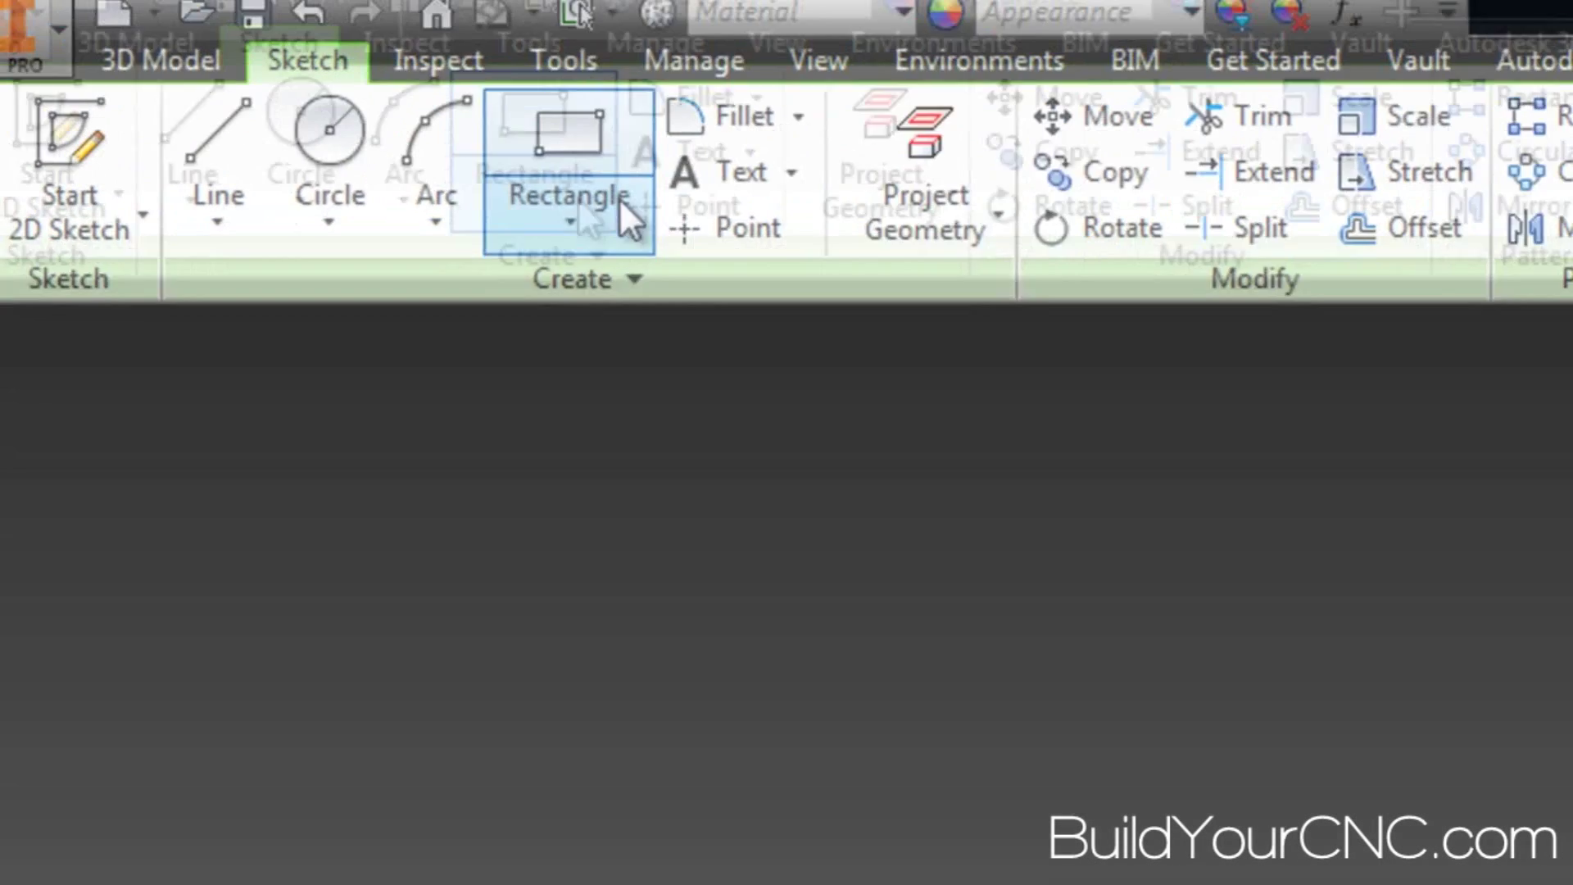
pyautogui.click(593, 169)
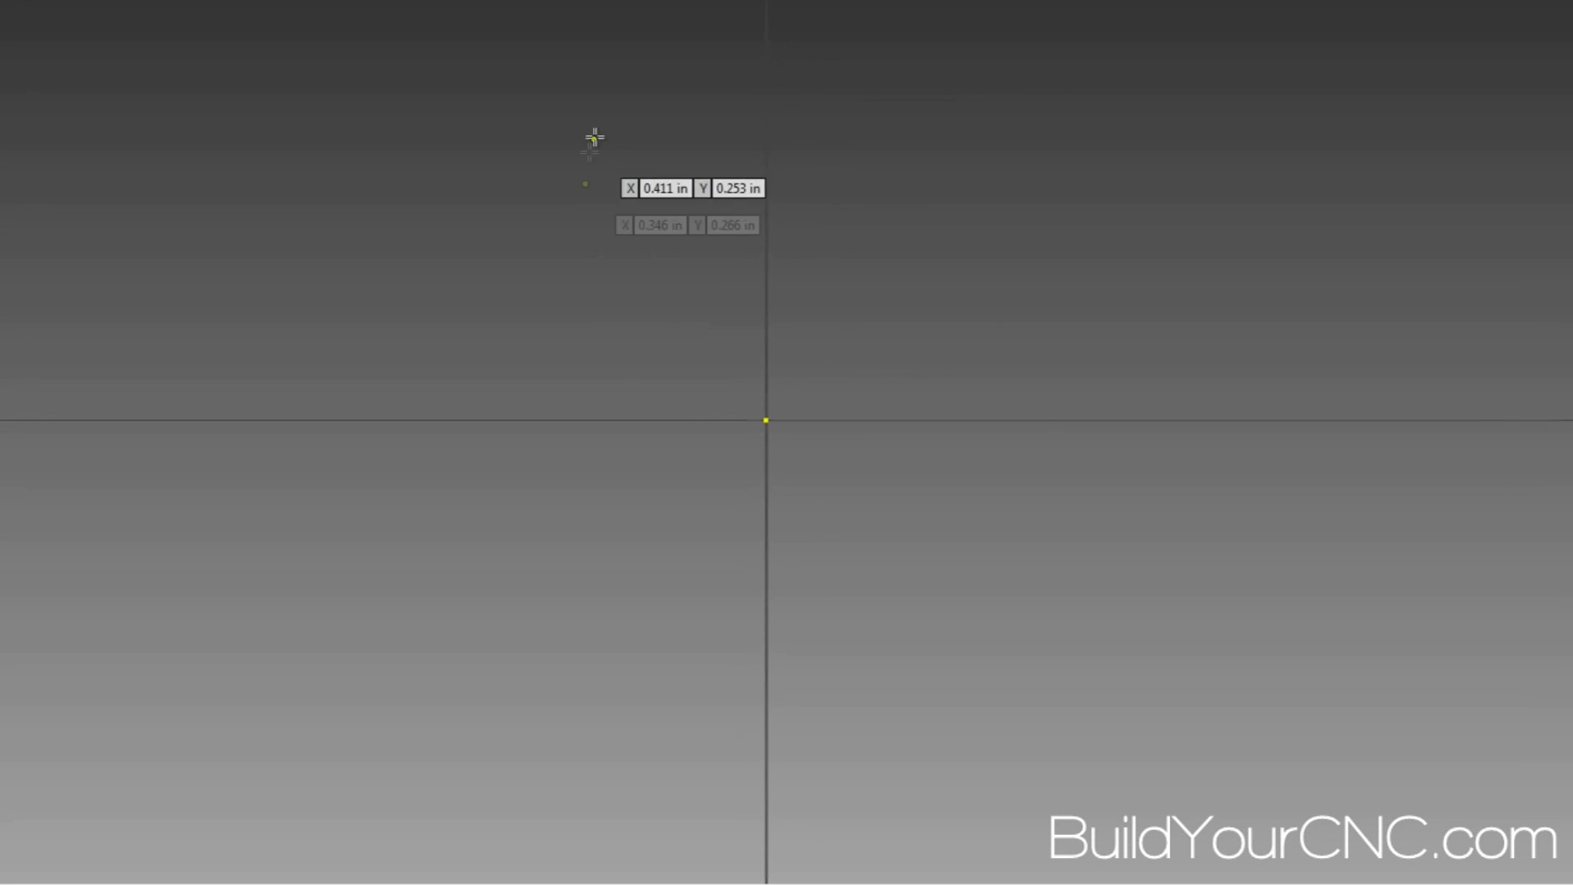
pyautogui.click(650, 257)
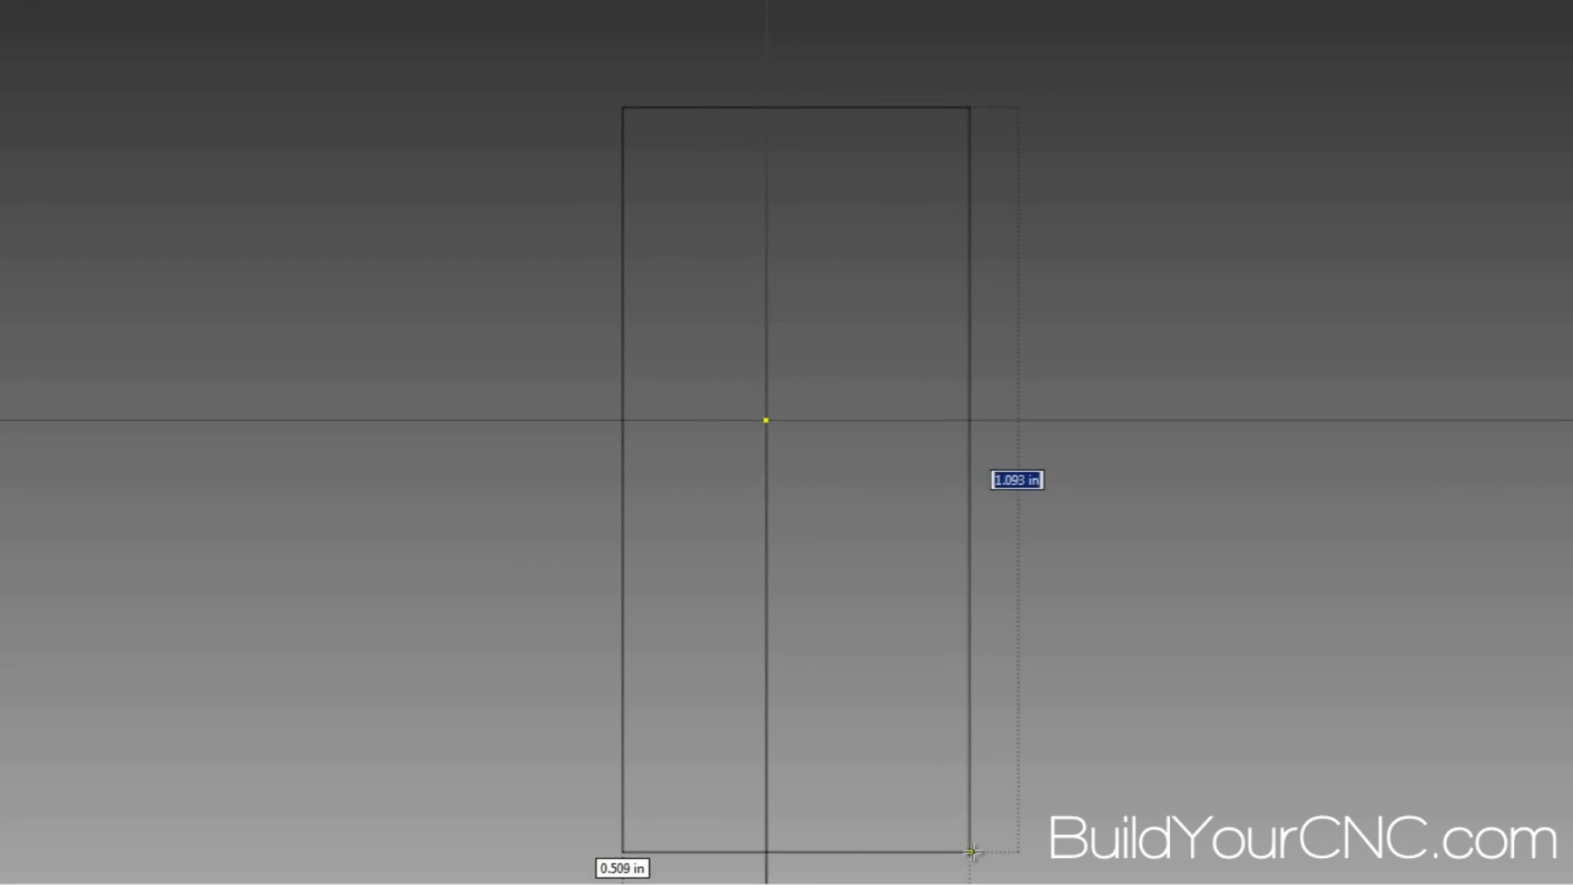
pyautogui.click(960, 796)
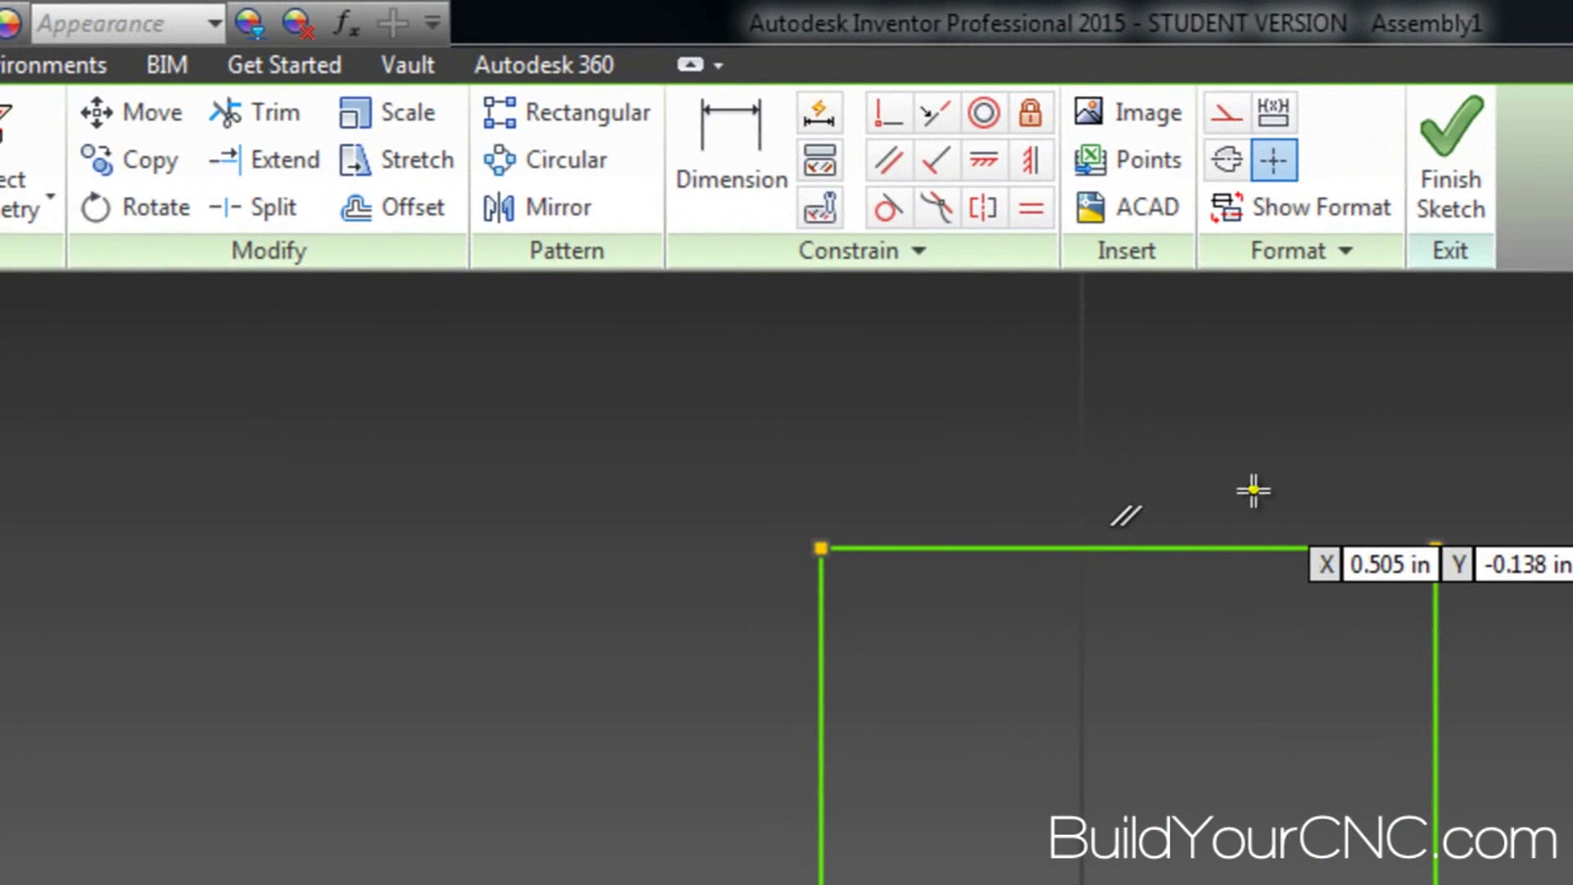
# Dimension the rectangle's top edge and set its width to 2 in
pyautogui.click(725, 131)
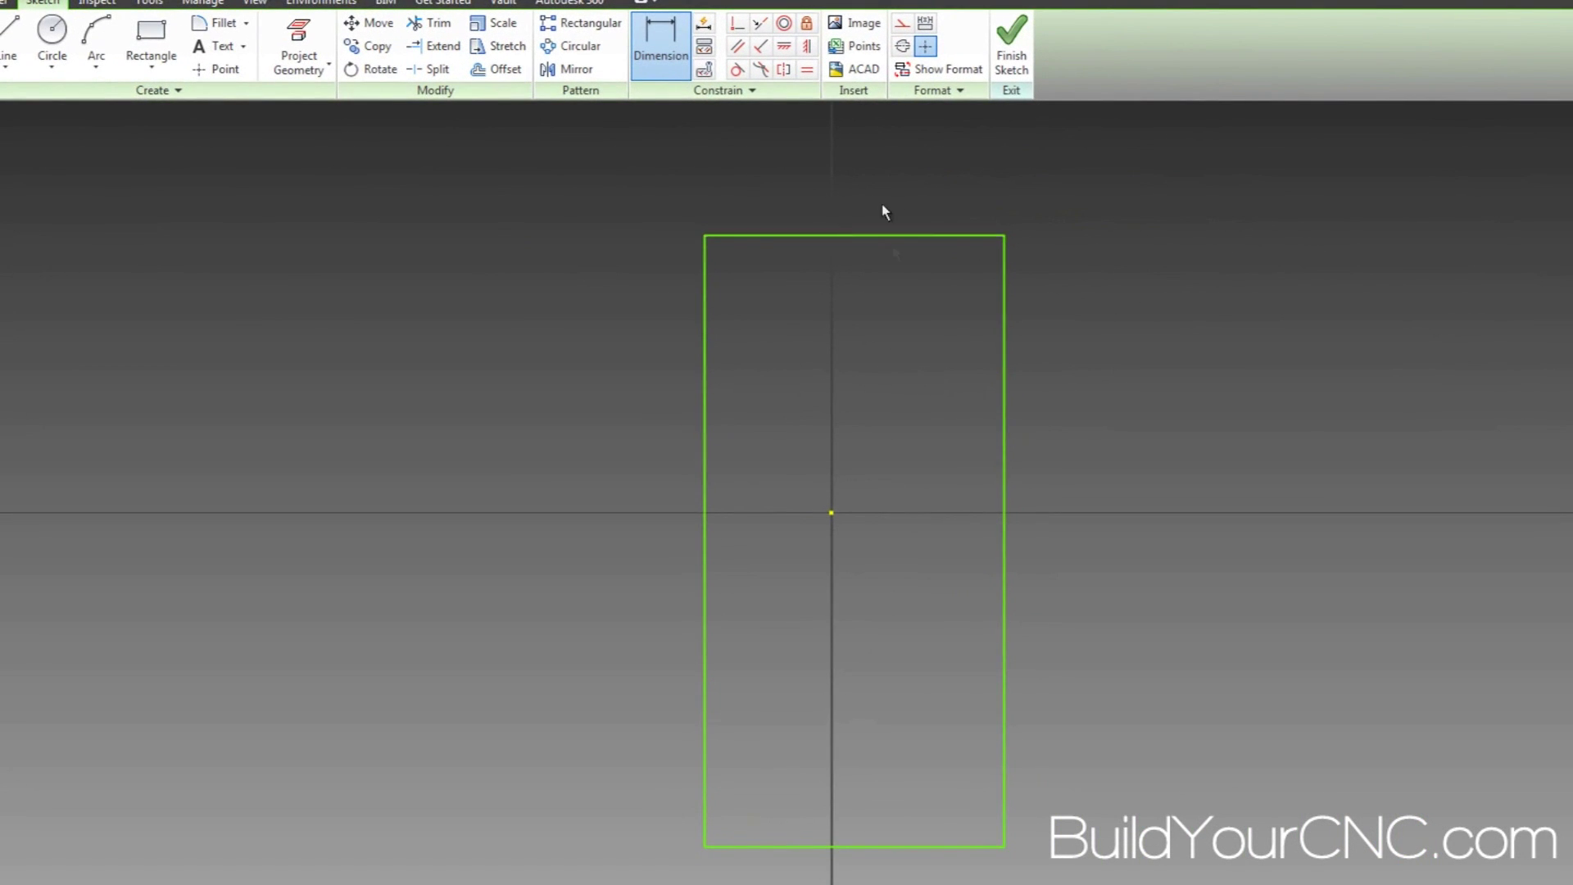
pyautogui.click(881, 195)
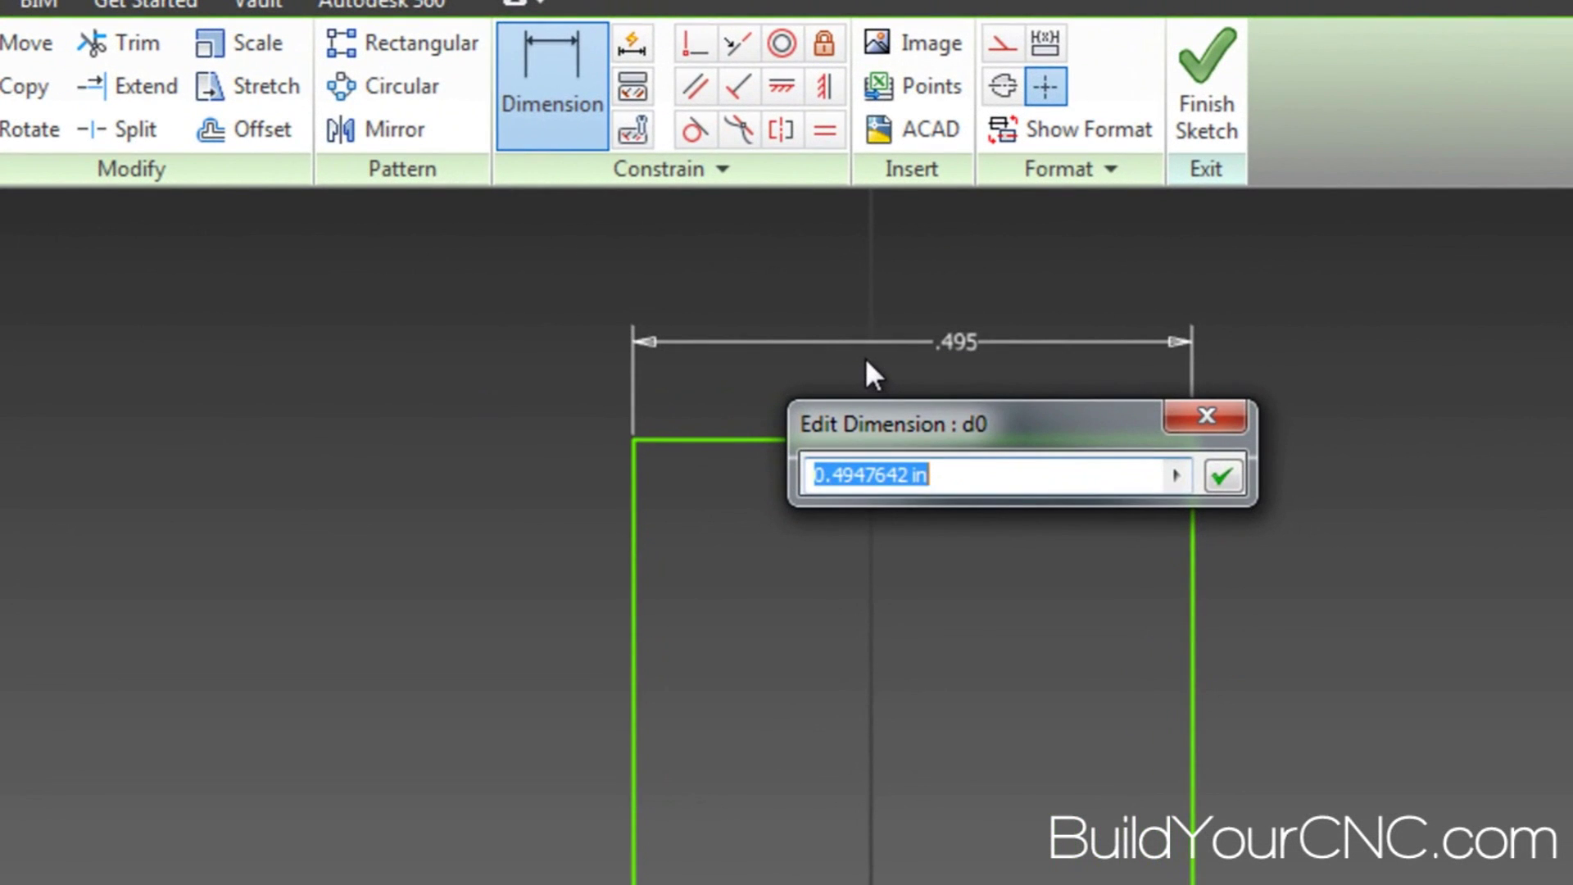
pyautogui.write('2')
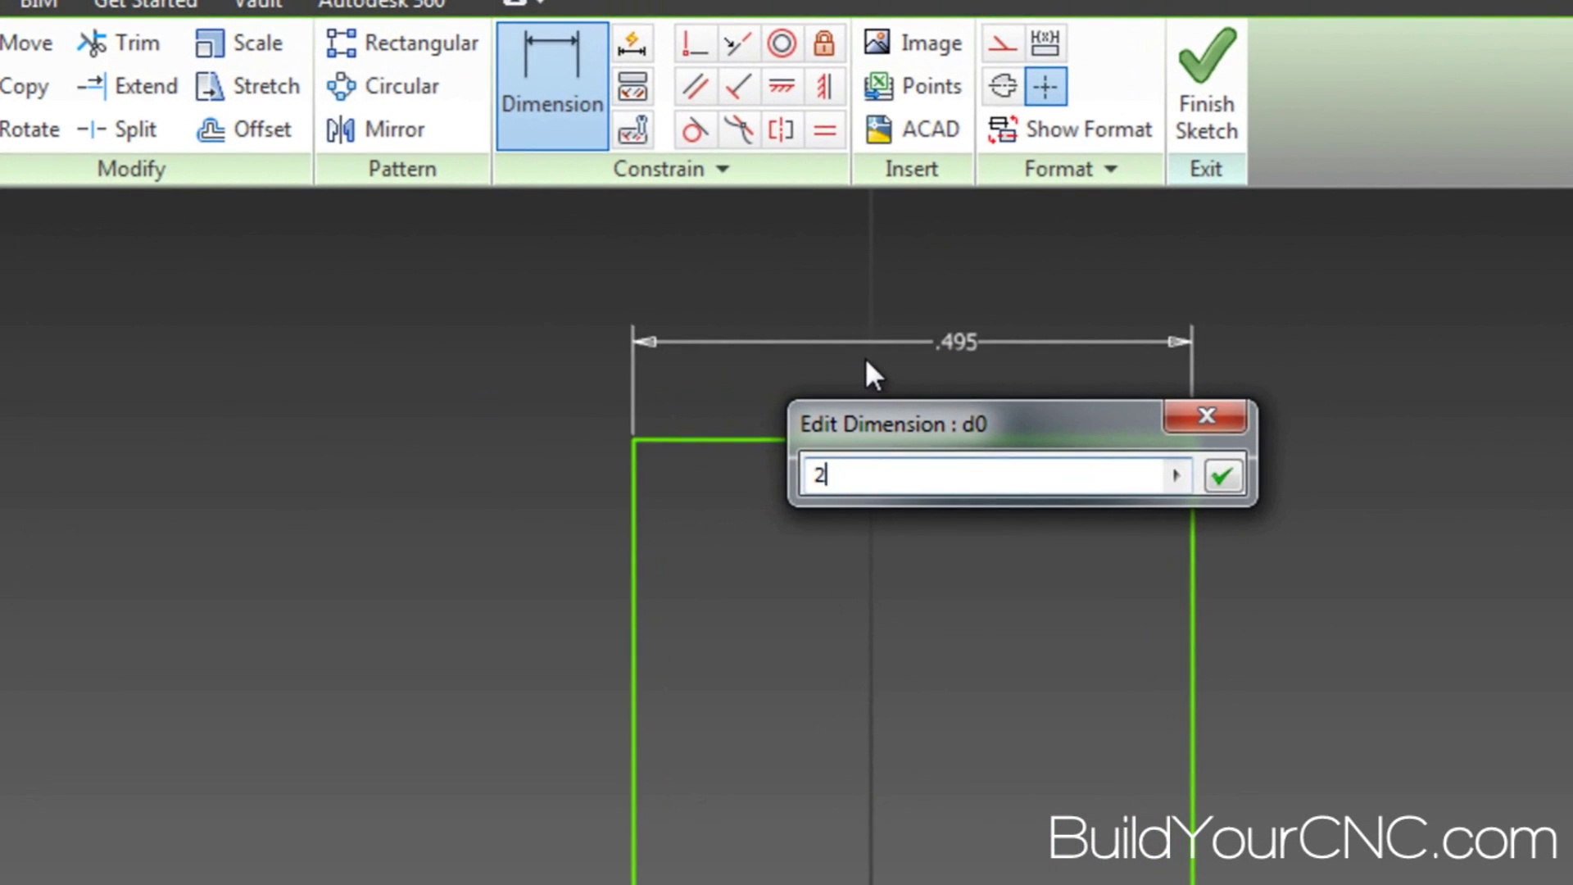
pyautogui.write('"')
pyautogui.press('Return')
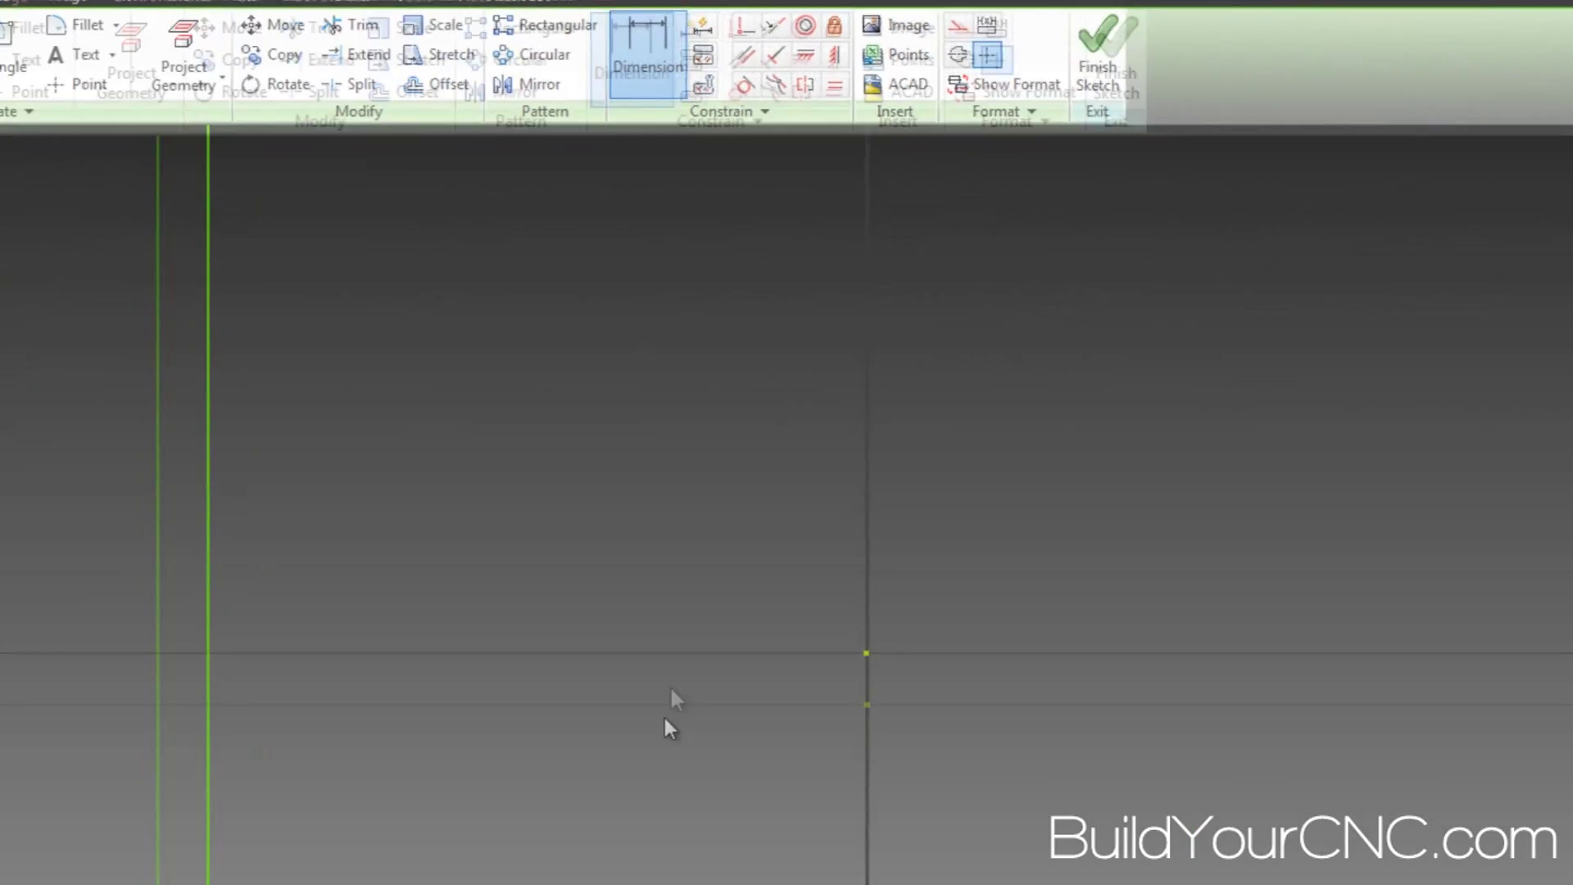
pyautogui.scroll(-10, 721, 538)
pyautogui.scroll(8, 724, 543)
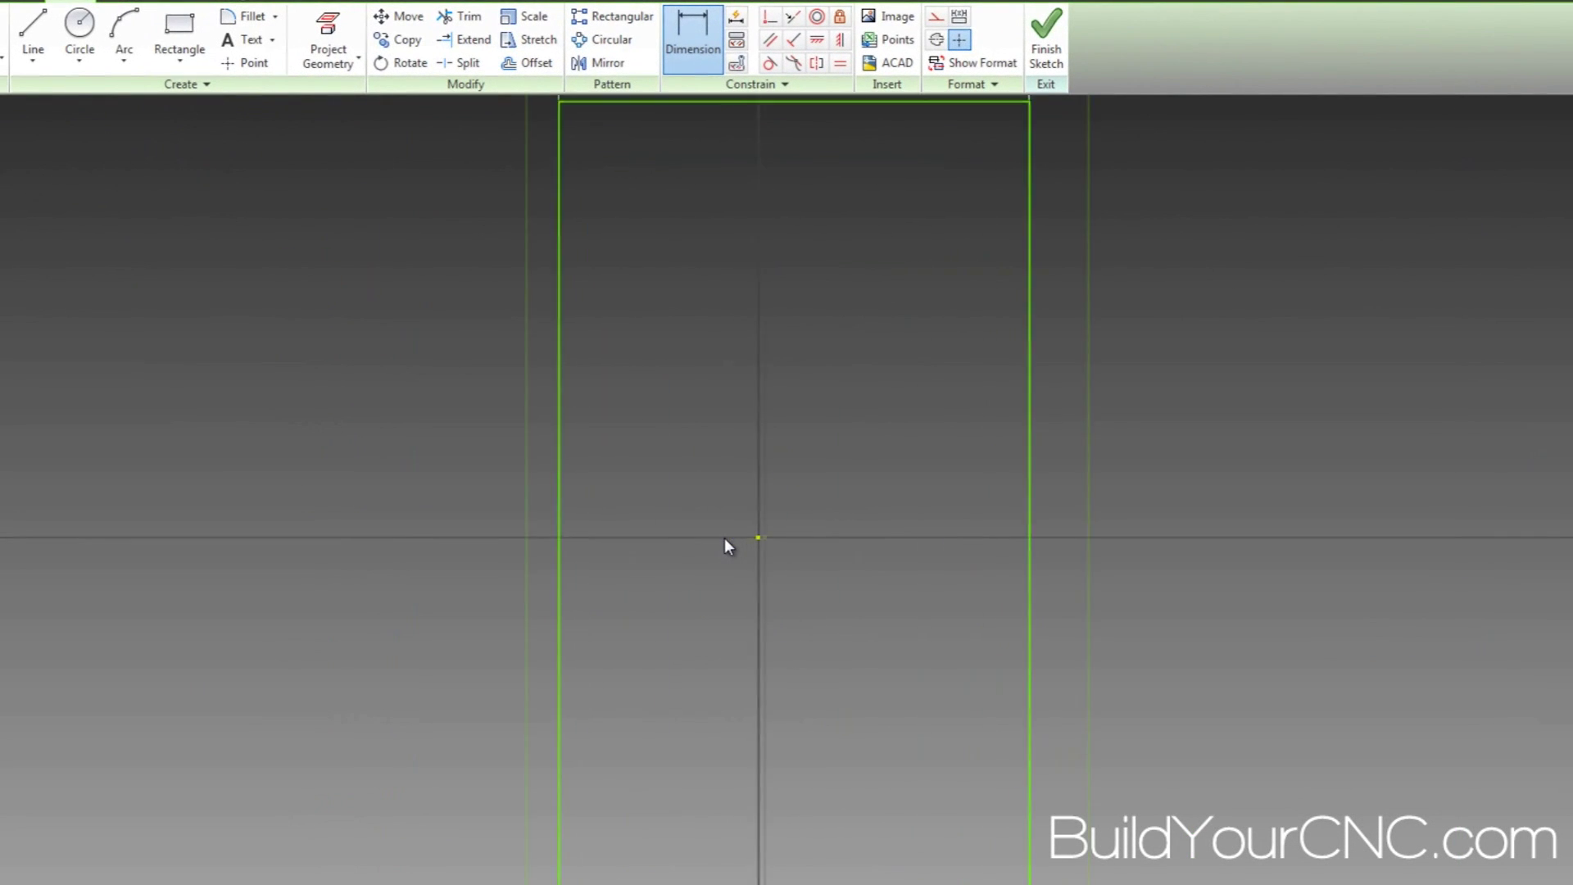
pyautogui.scroll(-4, 724, 542)
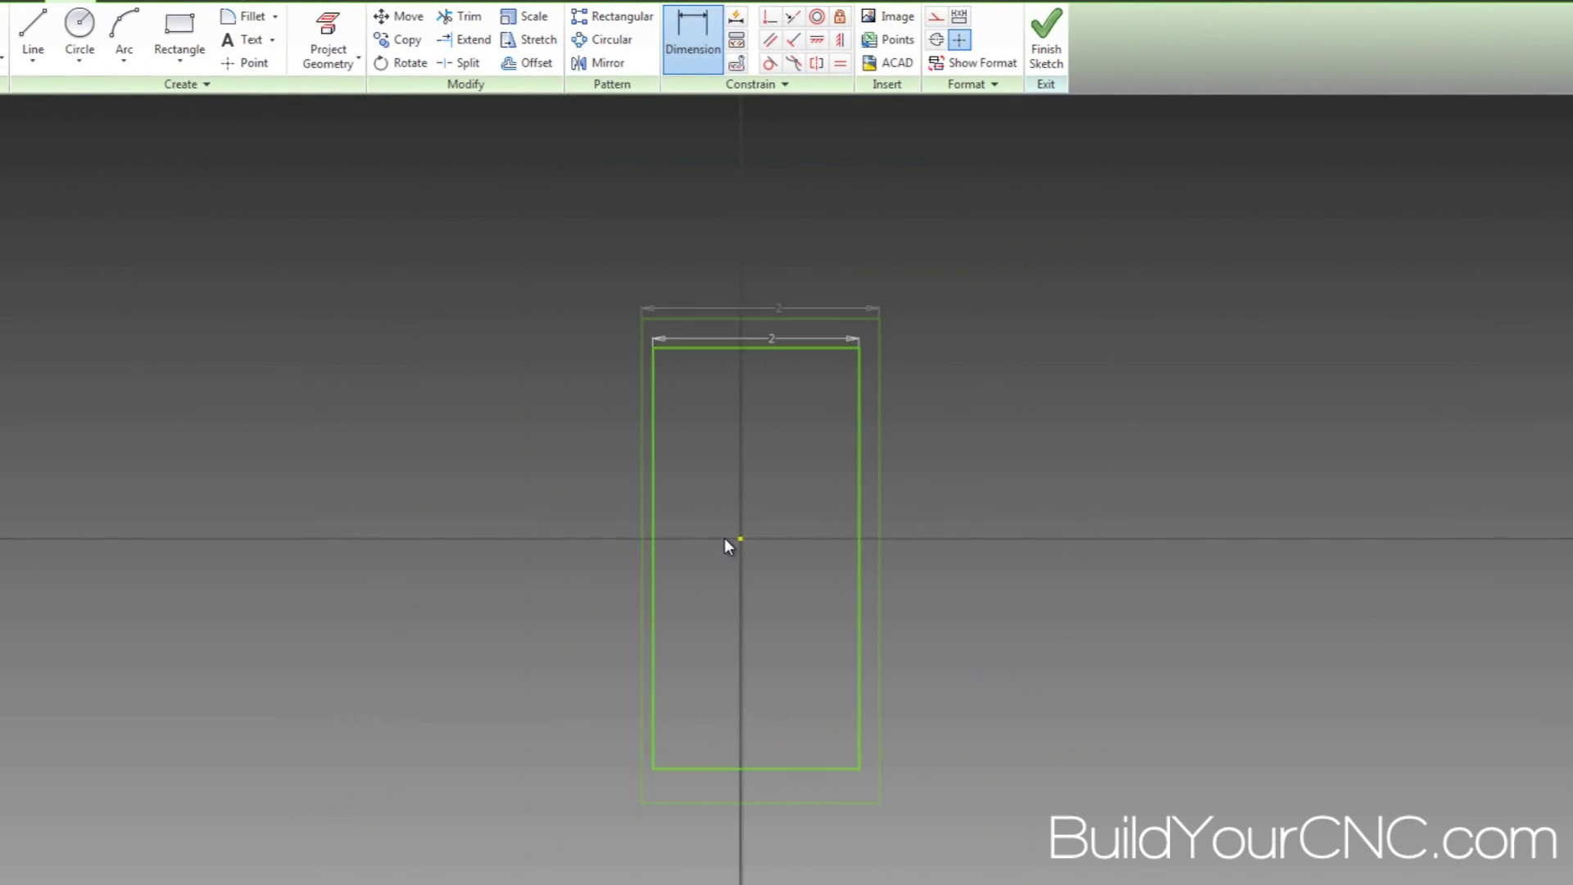
# Dimension the rectangle's right edge and set its height to 6 in
pyautogui.click(862, 571)
pyautogui.click(906, 569)
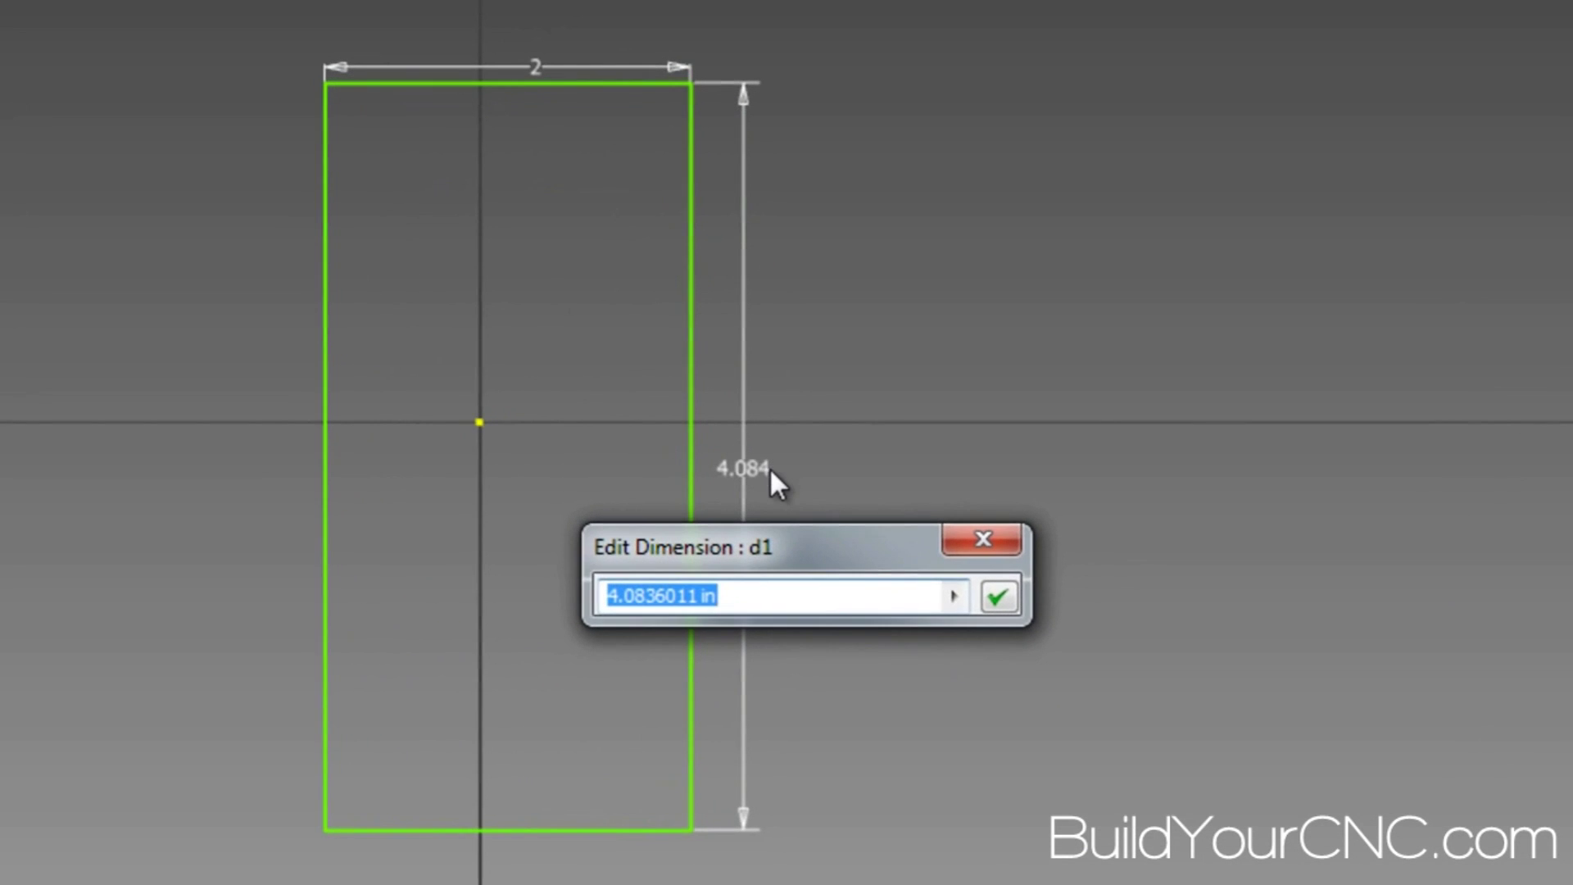
pyautogui.write('6')
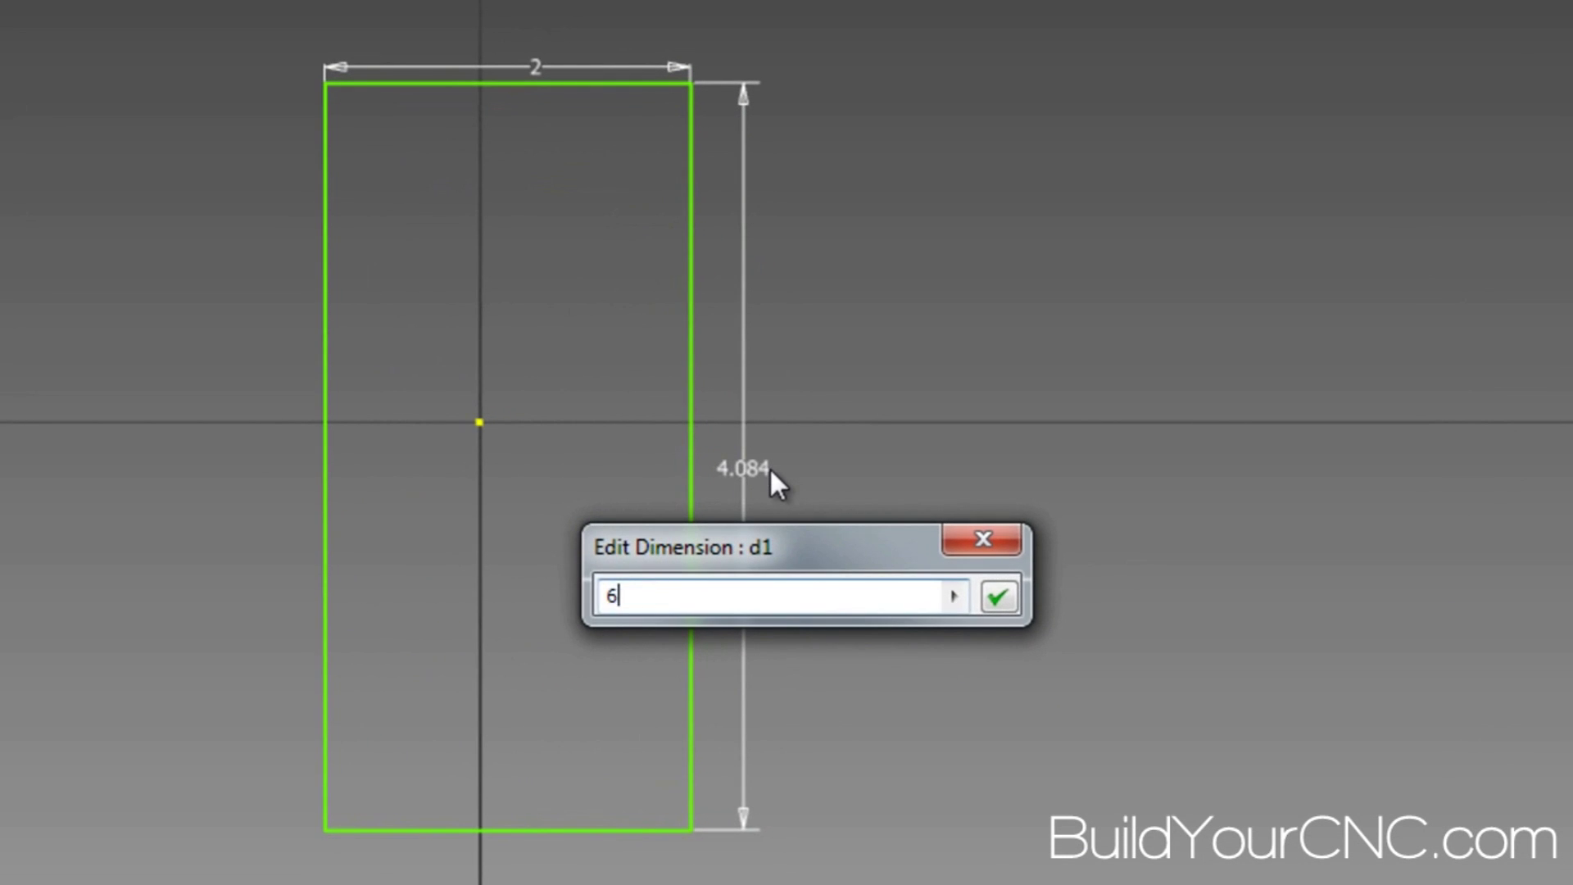
pyautogui.press('Return')
pyautogui.scroll(-4, 519, 210)
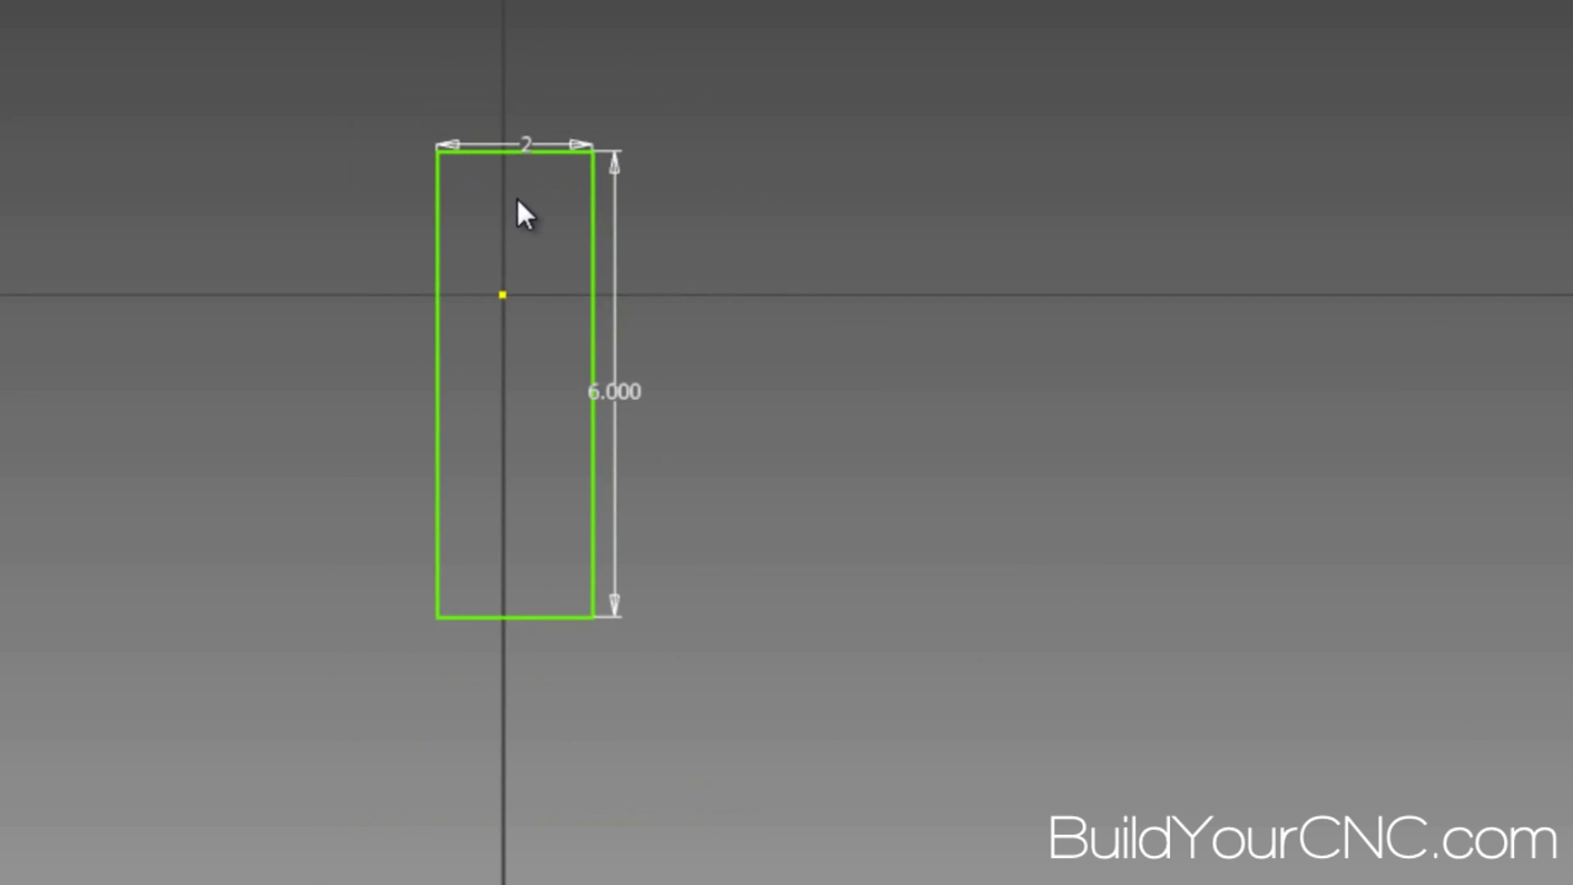
pyautogui.scroll(4, 530, 361)
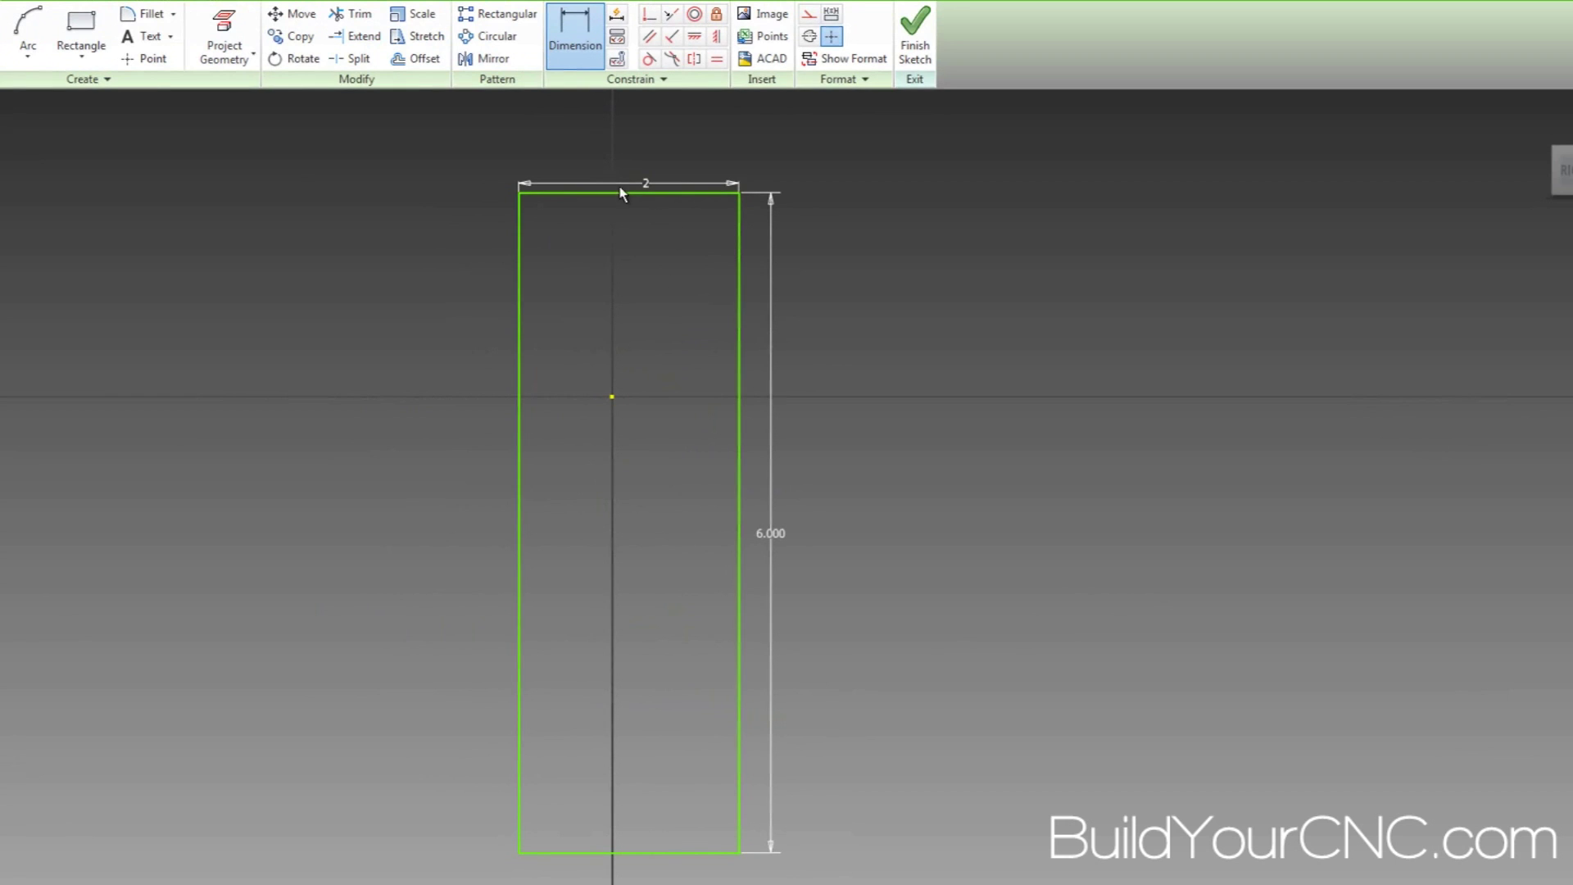
pyautogui.press('Escape')
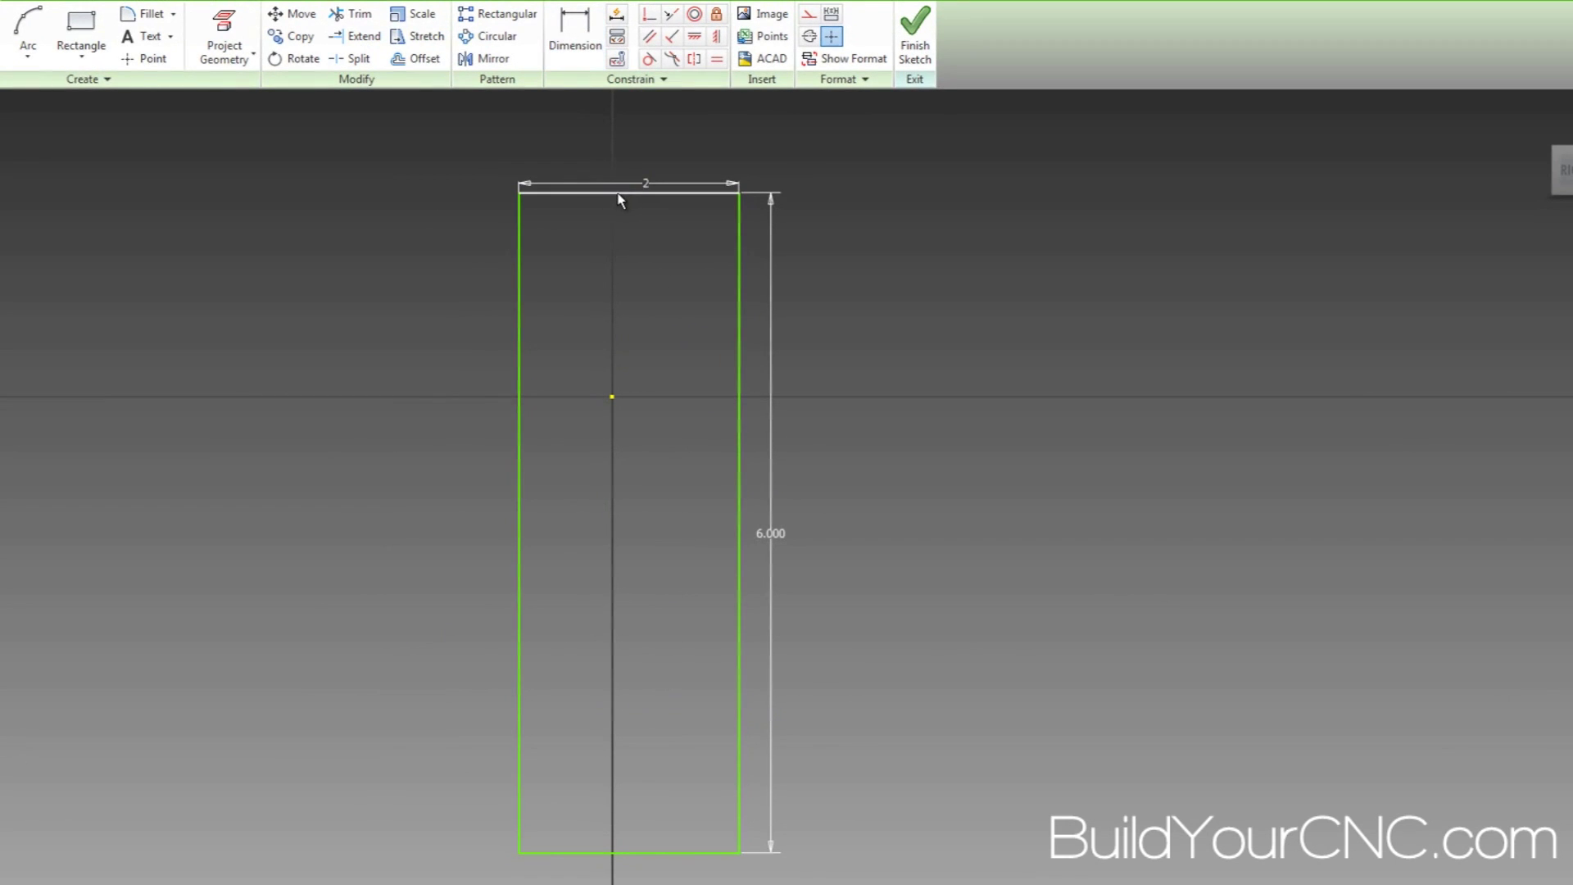
# Reposition the unanchored rectangle around the origin by moving its top edge down and back up and its right edge slightly left
pyautogui.moveTo(619, 199); pyautogui.dragTo(660, 270)
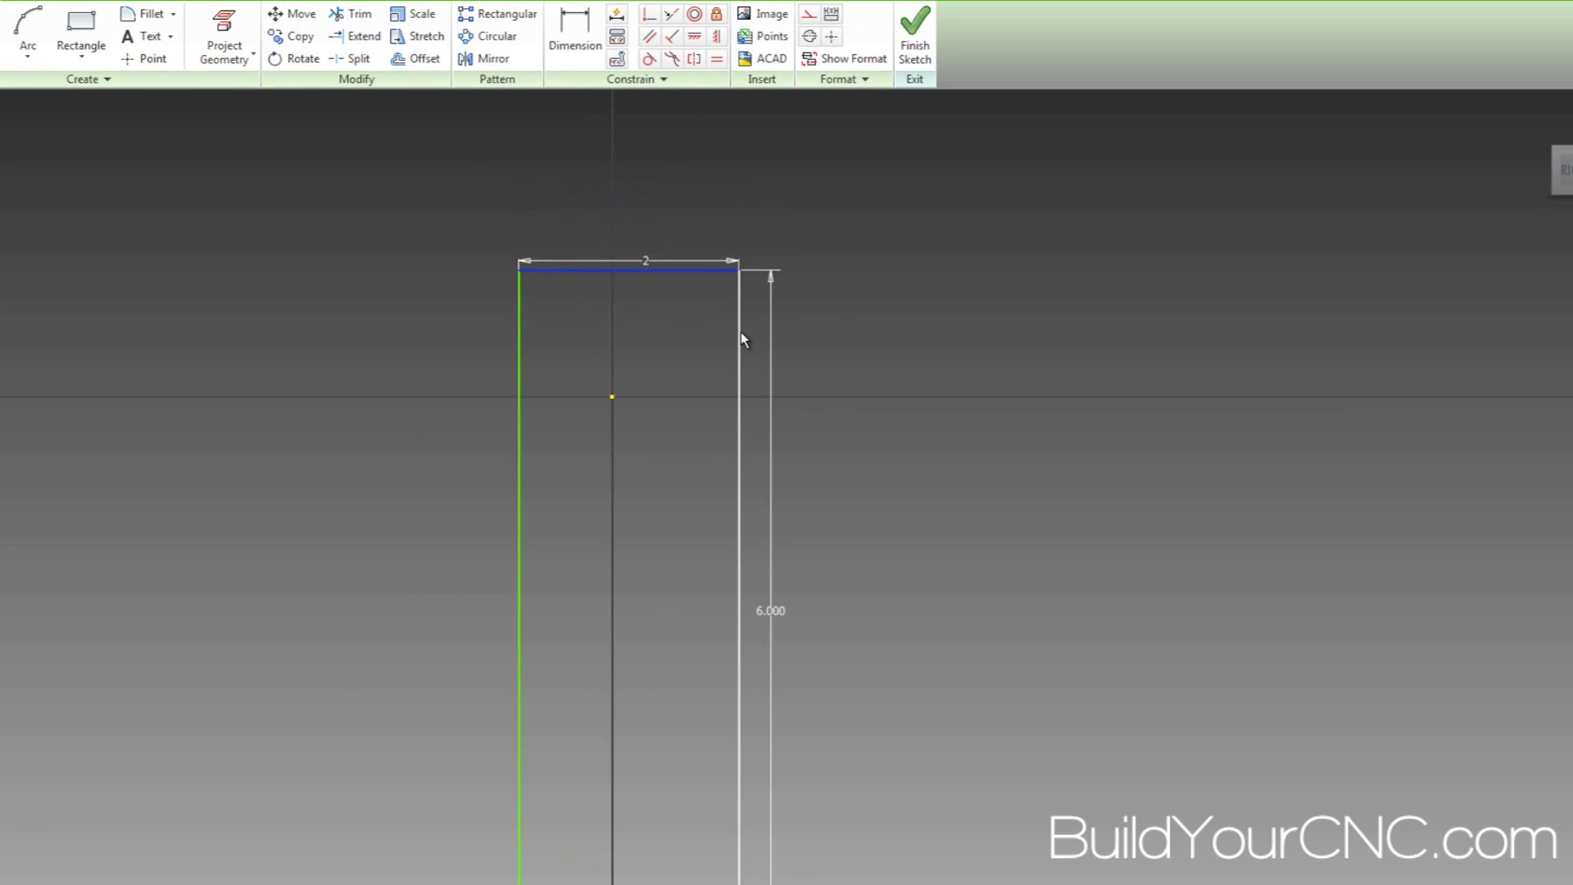
pyautogui.moveTo(741, 332)
pyautogui.mouseDown()
pyautogui.moveTo(664, 351)
pyautogui.moveTo(899, 344)
pyautogui.moveTo(879, 360)
pyautogui.moveTo(867, 338)
pyautogui.moveTo(710, 333)
pyautogui.mouseUp()
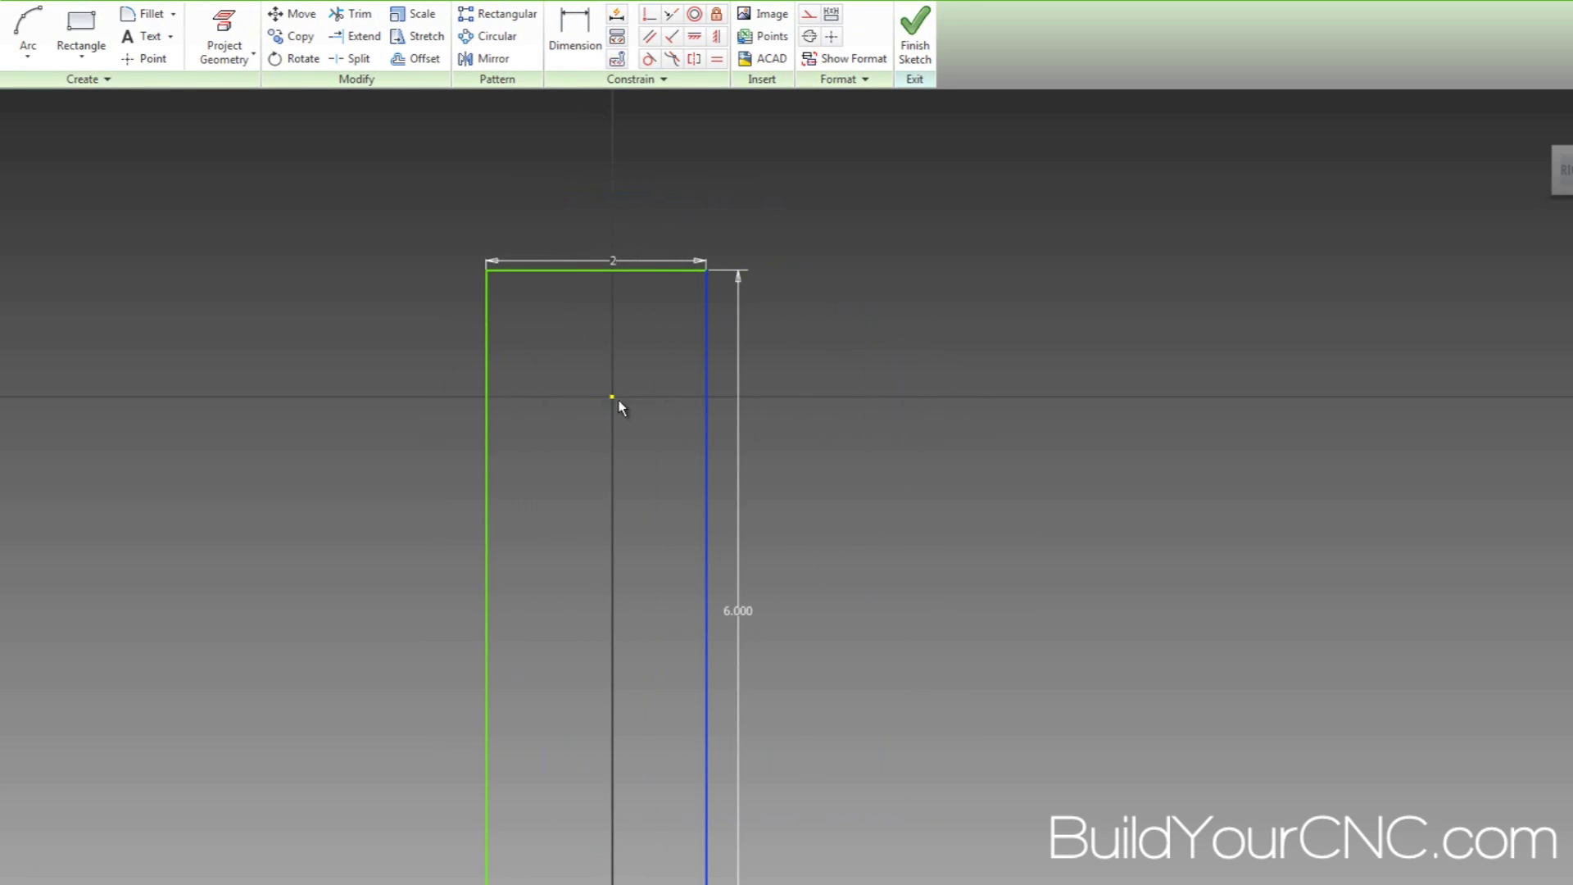
pyautogui.moveTo(639, 279); pyautogui.dragTo(642, 205)
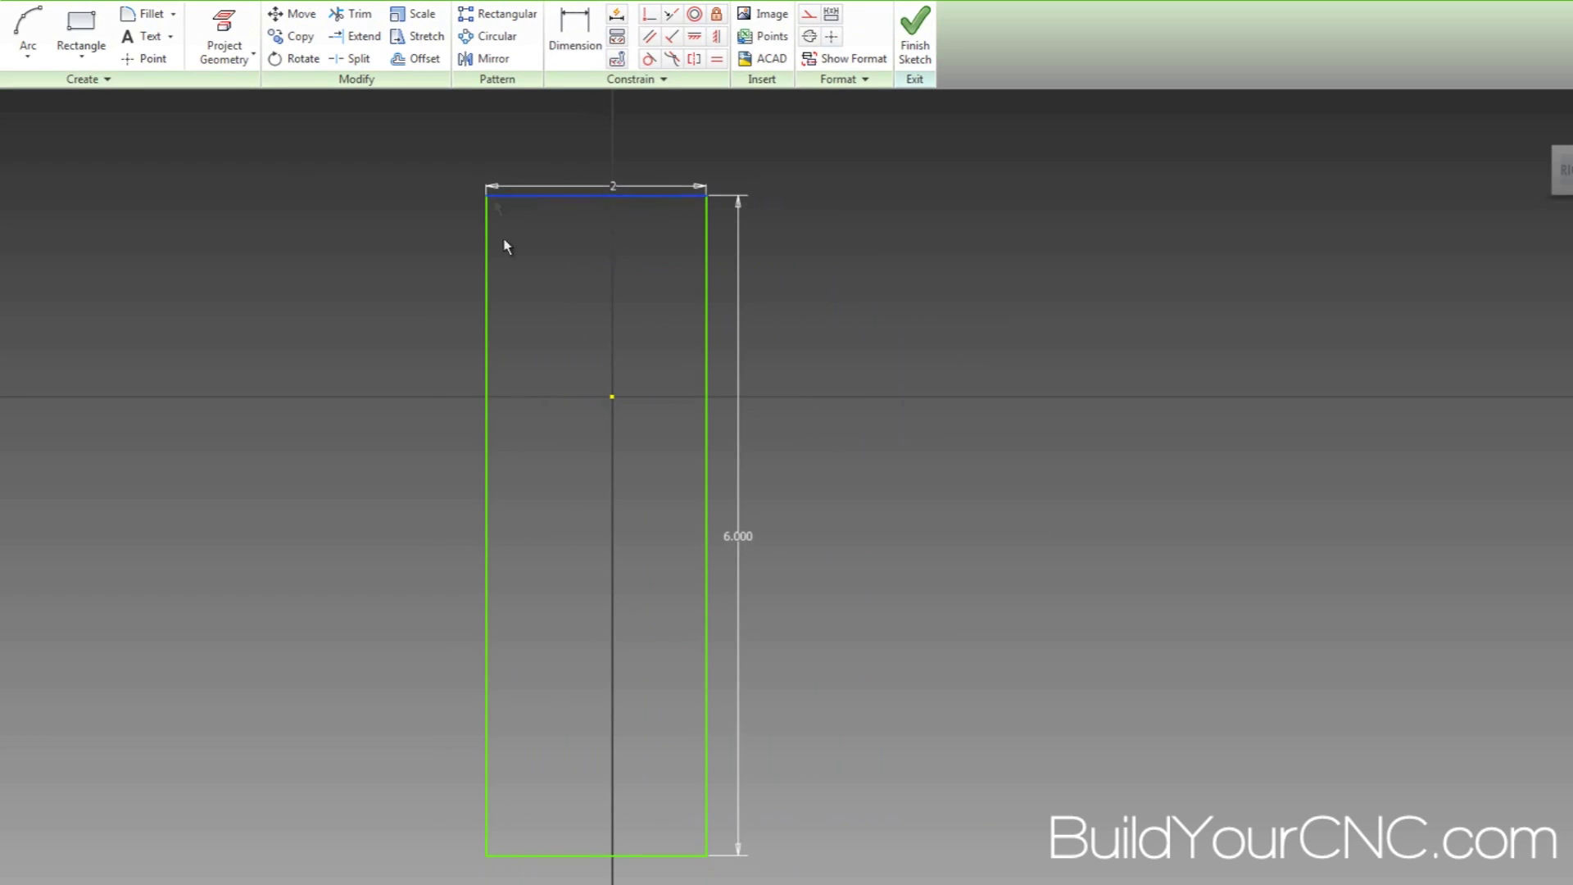
# Dimension the vertical distance from the rectangle's top edge to the sketch origin, accepting the value as drawn
pyautogui.press('d')
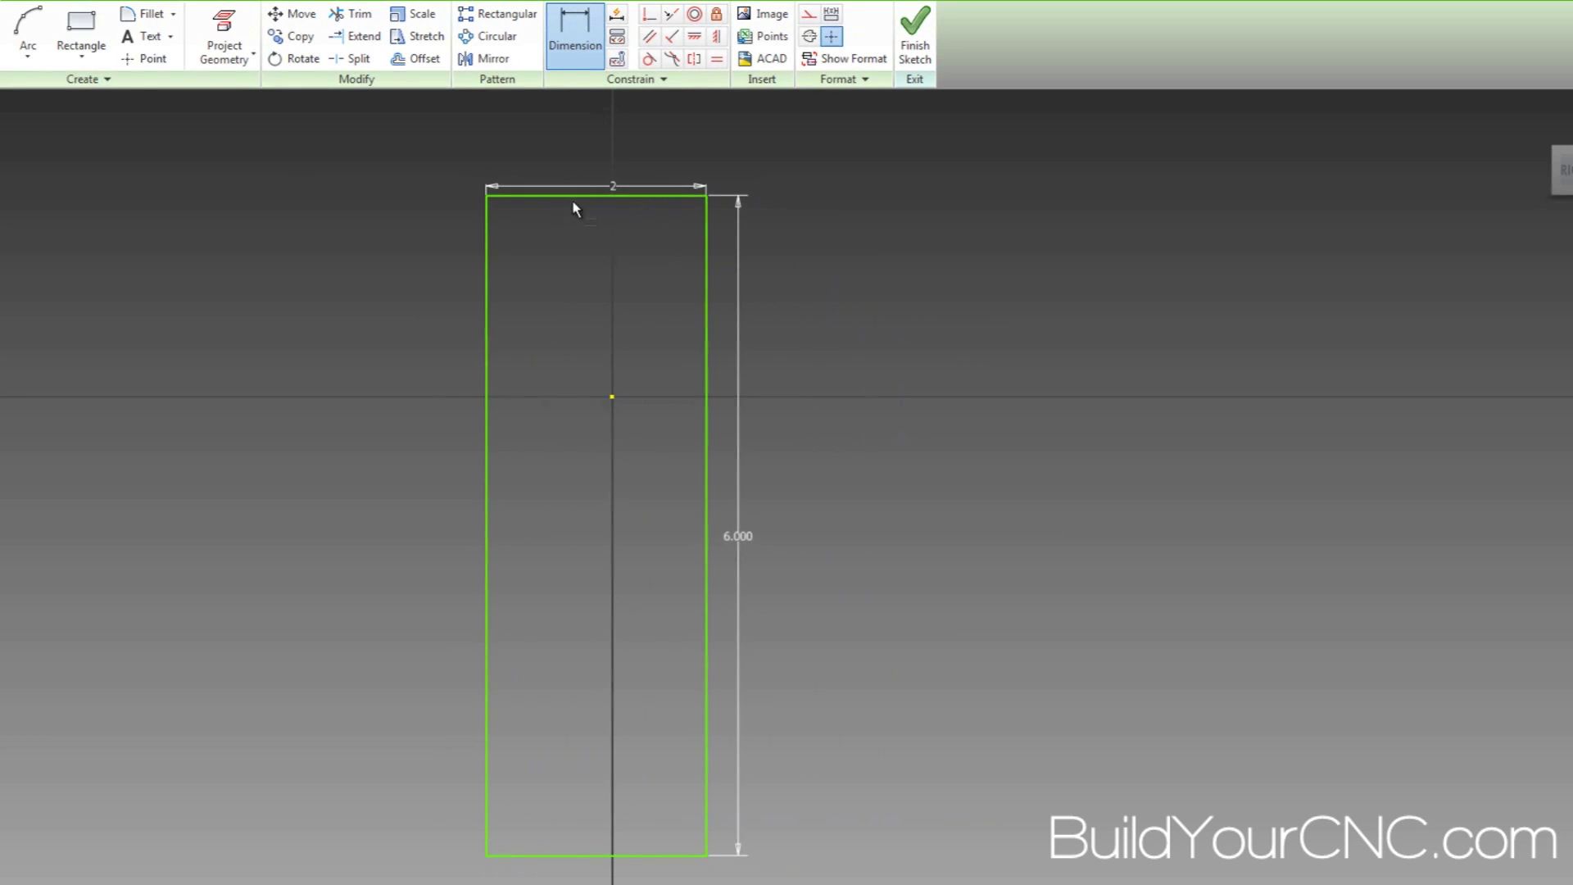
pyautogui.click(575, 210)
pyautogui.click(613, 398)
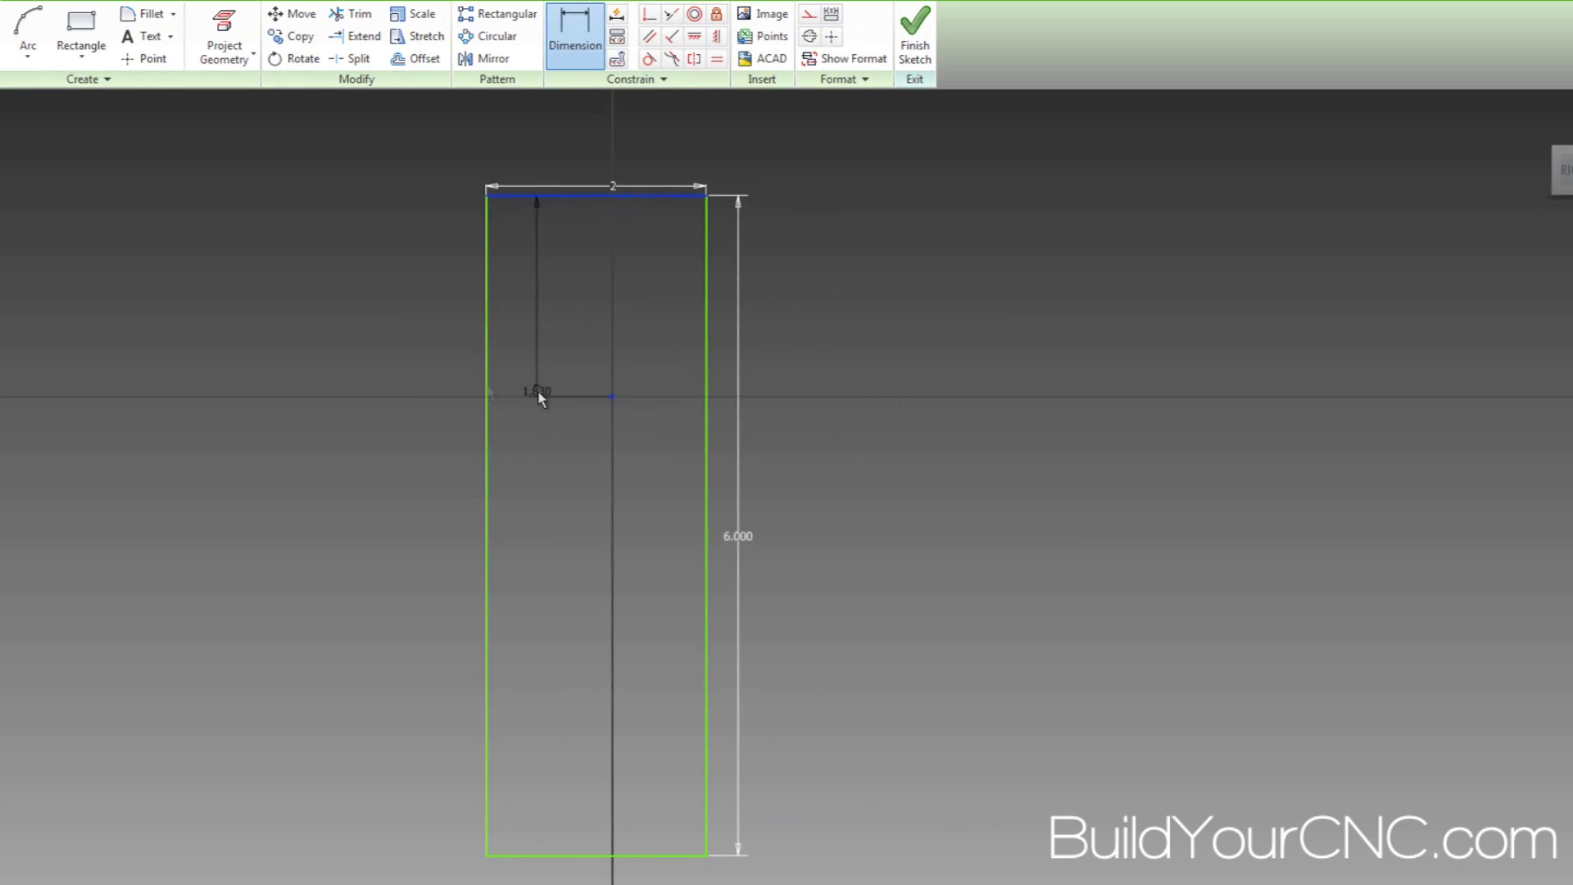
pyautogui.click(381, 331)
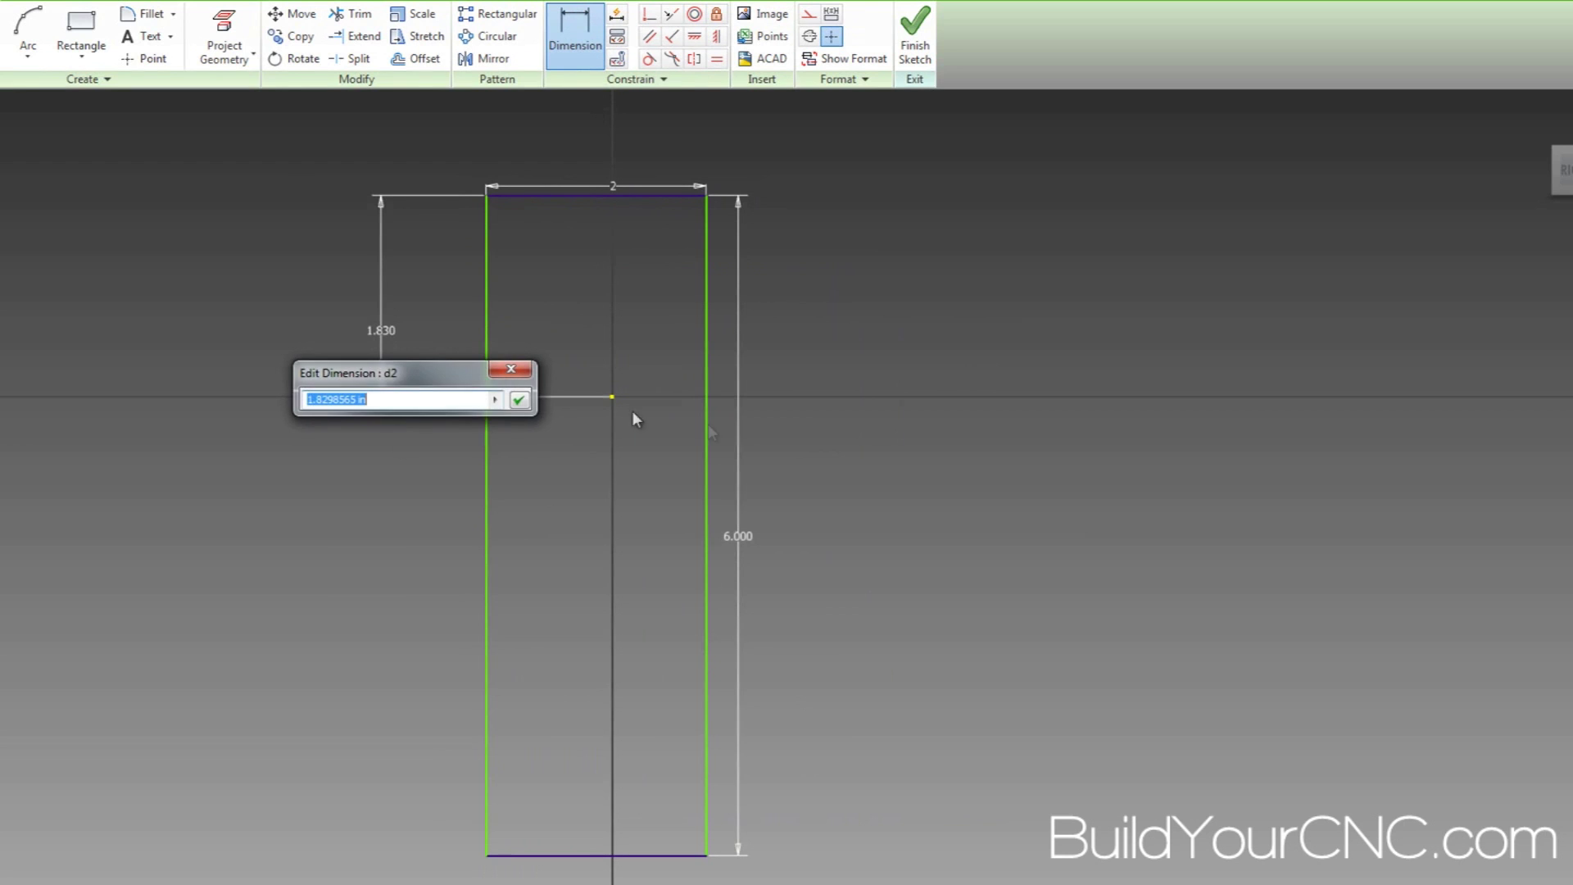
pyautogui.click(517, 399)
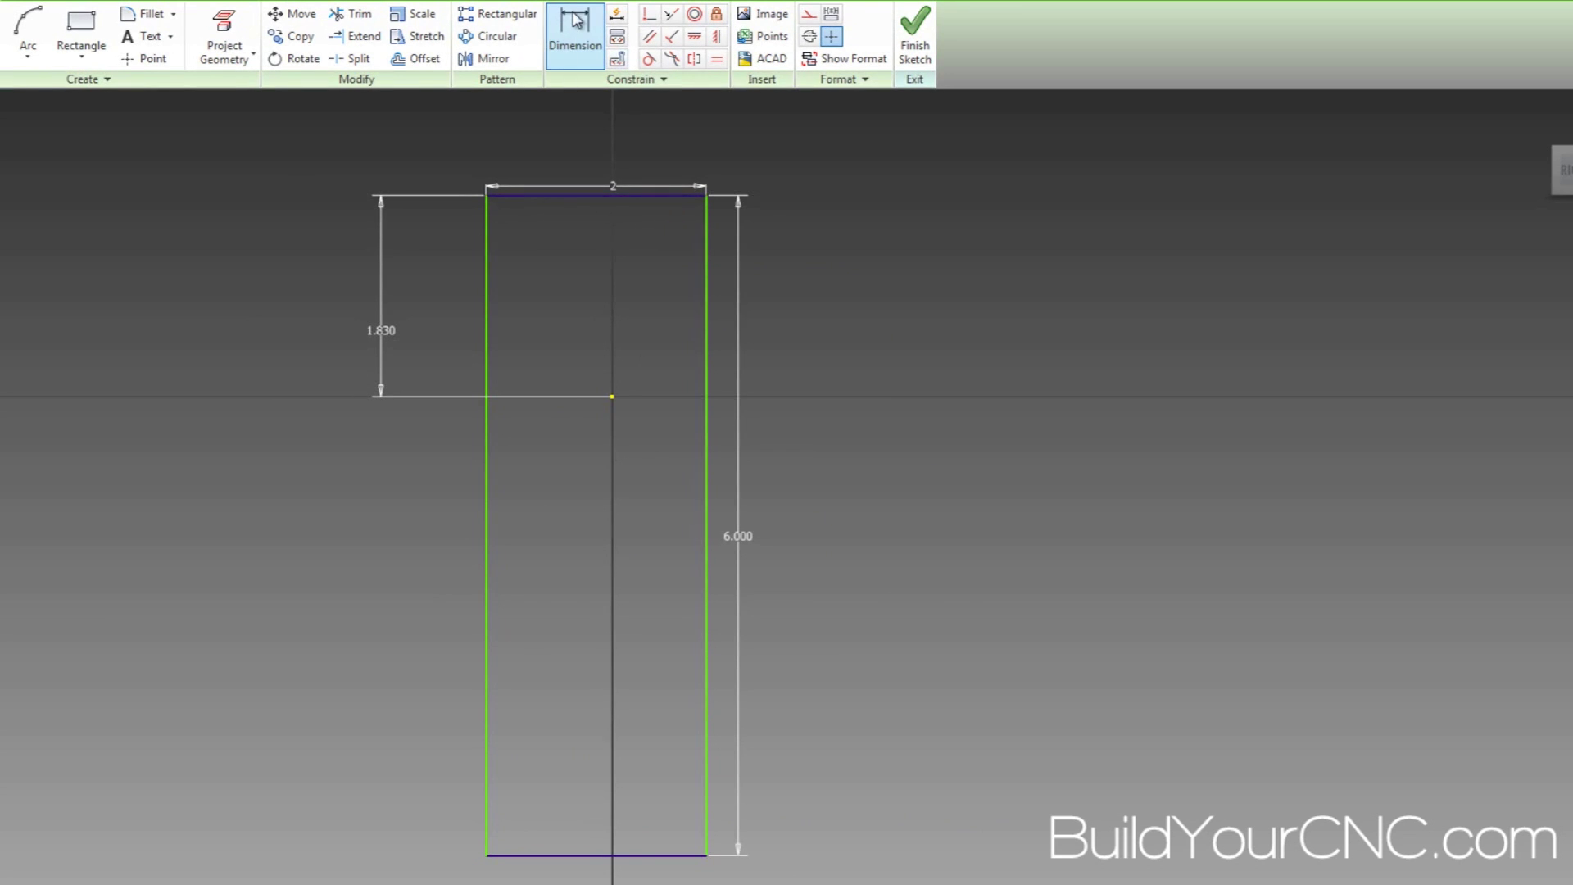
# Shift the rectangle slightly further left relative to the origin by moving its right edge
pyautogui.click(573, 39)
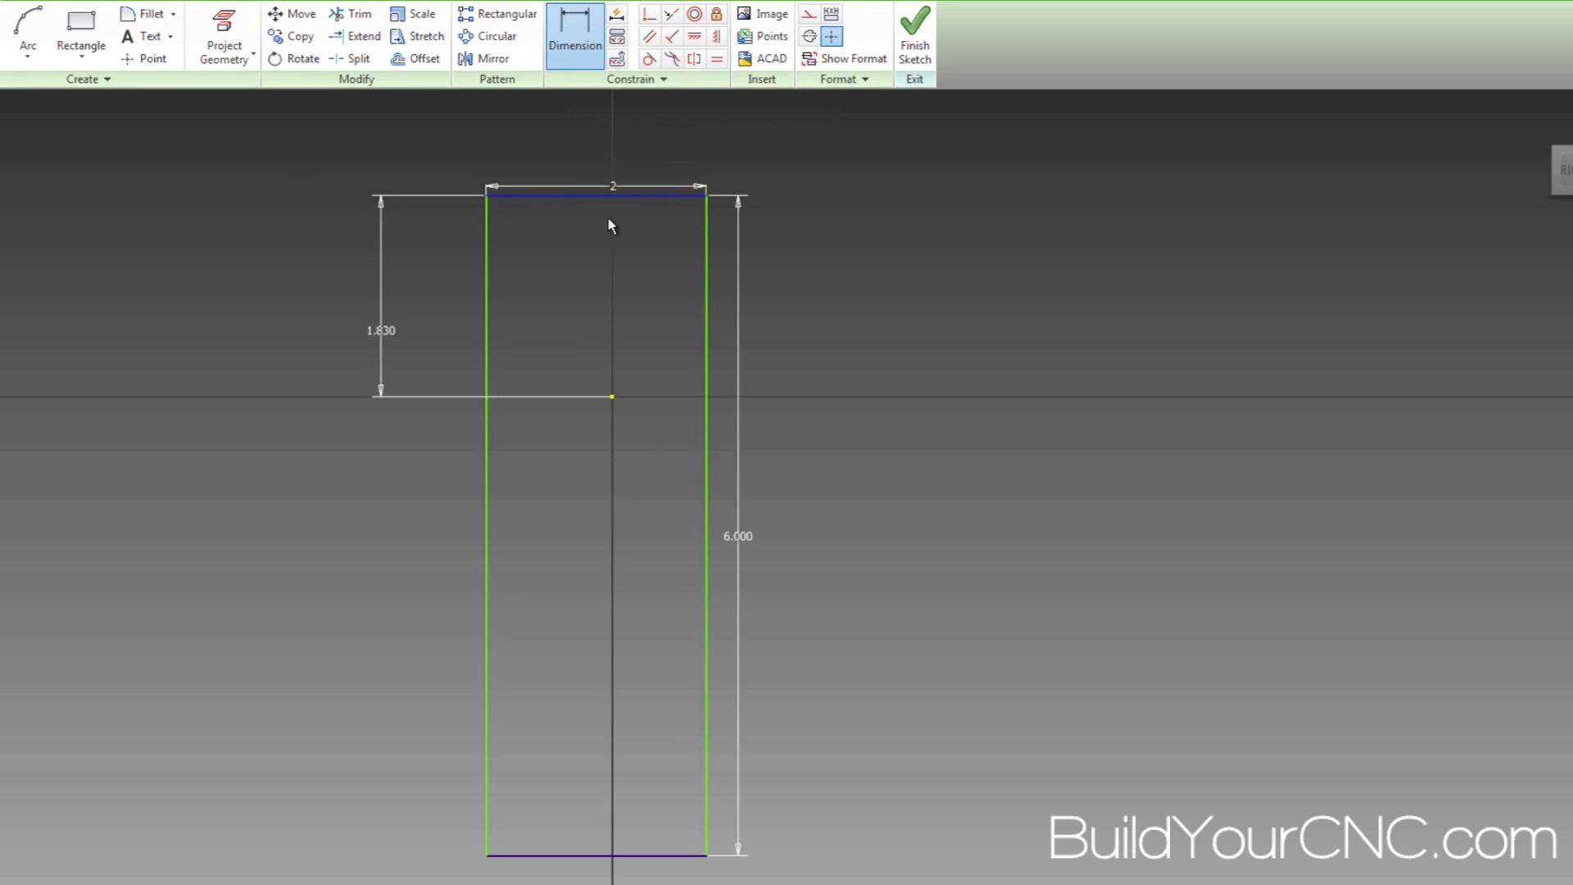
pyautogui.press('Escape')
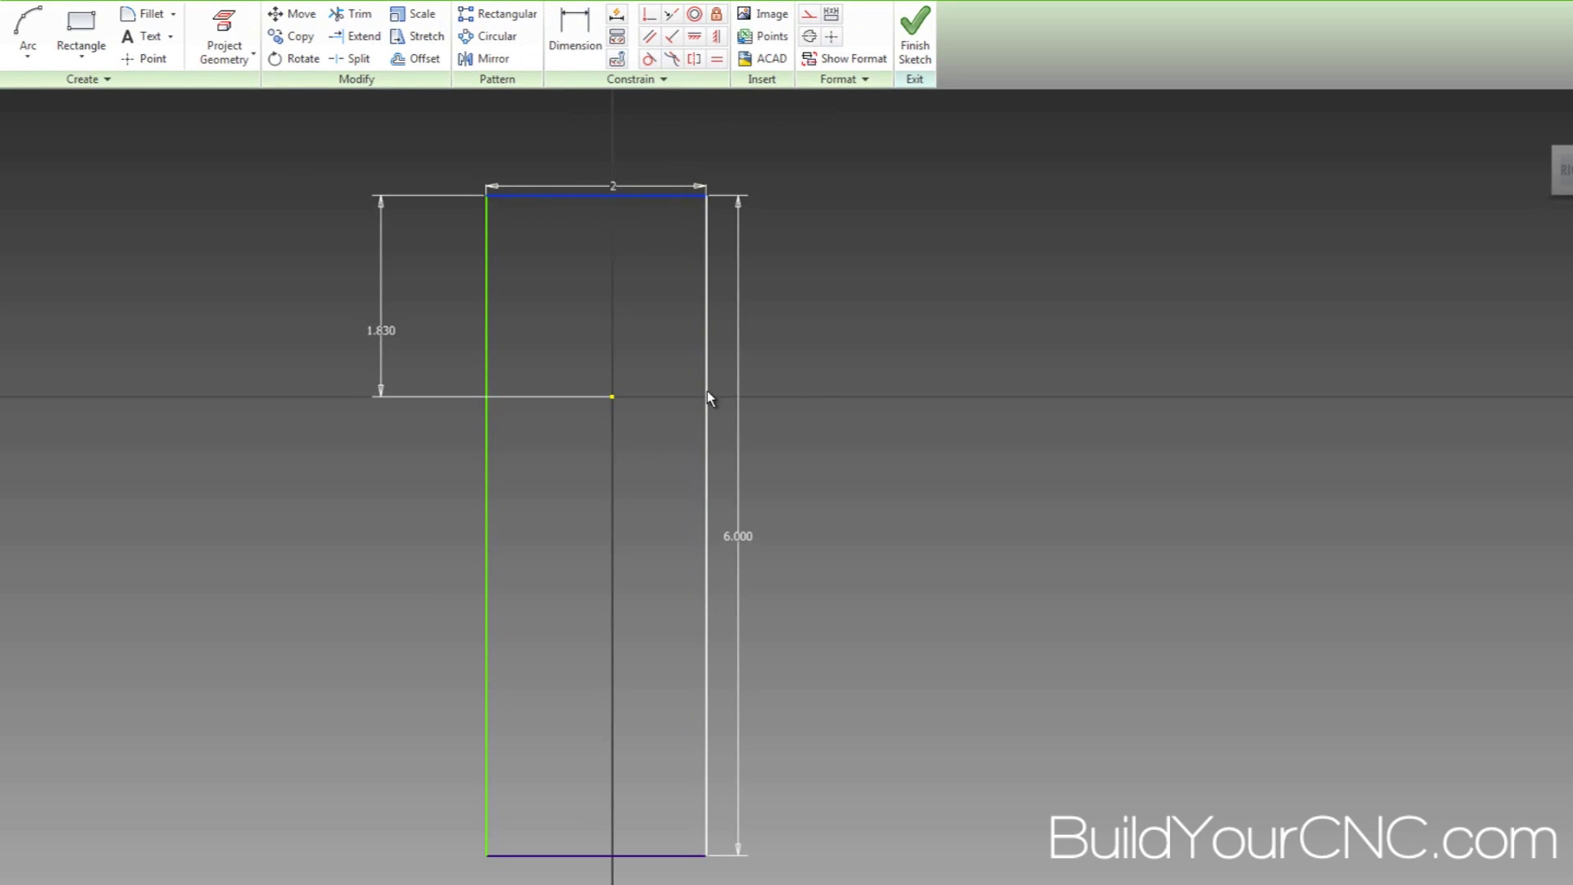
pyautogui.moveTo(706, 390)
pyautogui.mouseDown()
pyautogui.moveTo(863, 397)
pyautogui.moveTo(696, 393)
pyautogui.mouseUp()
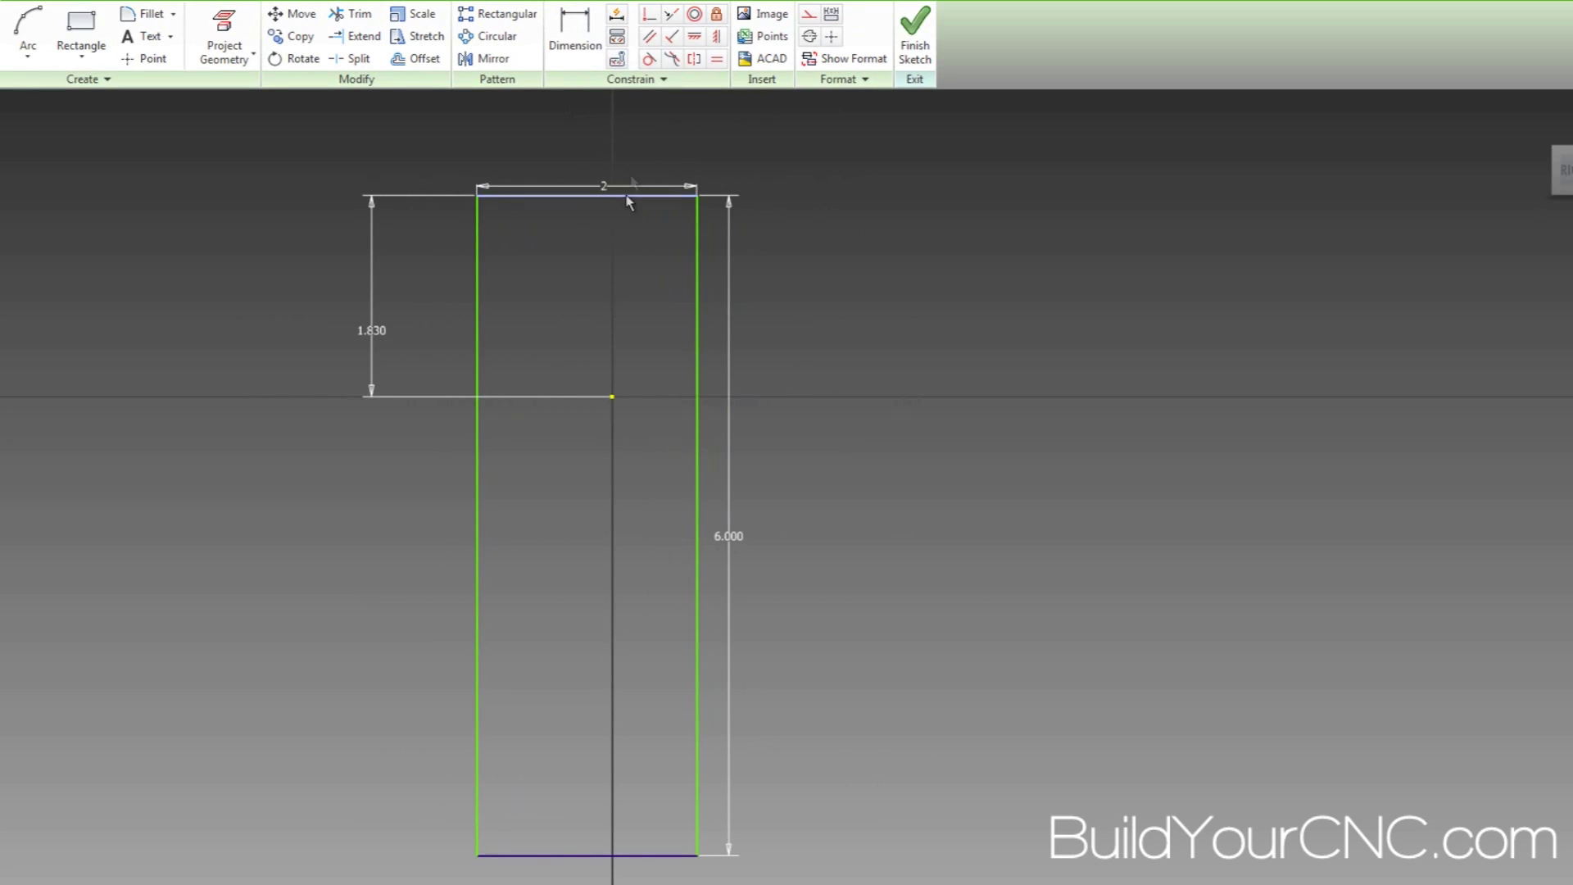
pyautogui.click(628, 196)
# Dimension the horizontal distance from the sketch origin to the rectangle's right edge, accepting the value as drawn
pyautogui.click(577, 49)
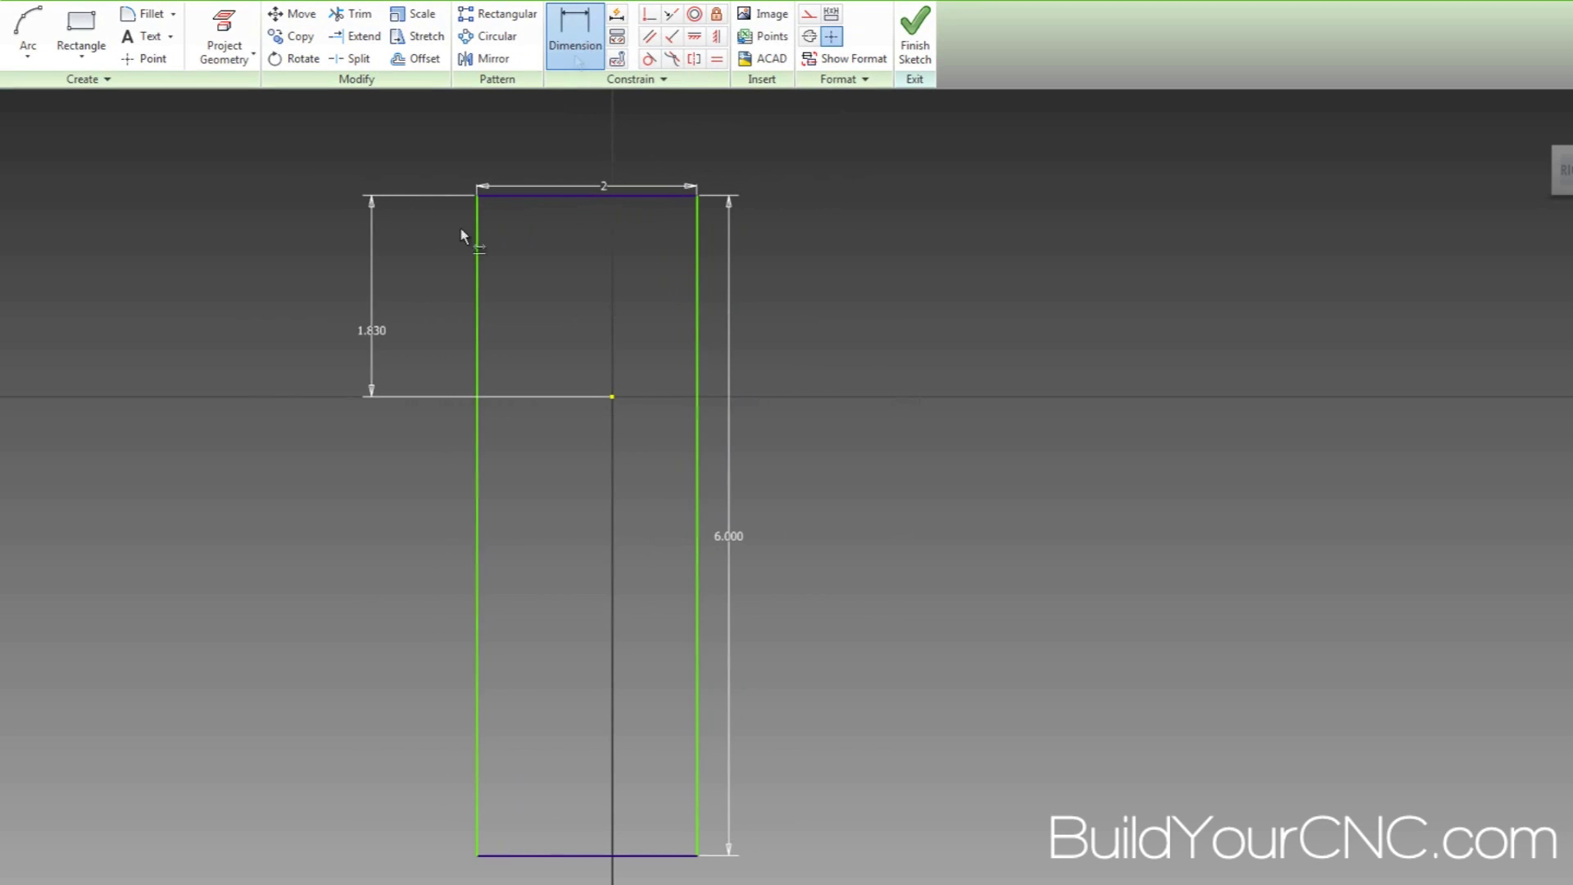
pyautogui.click(613, 397)
pyautogui.click(697, 425)
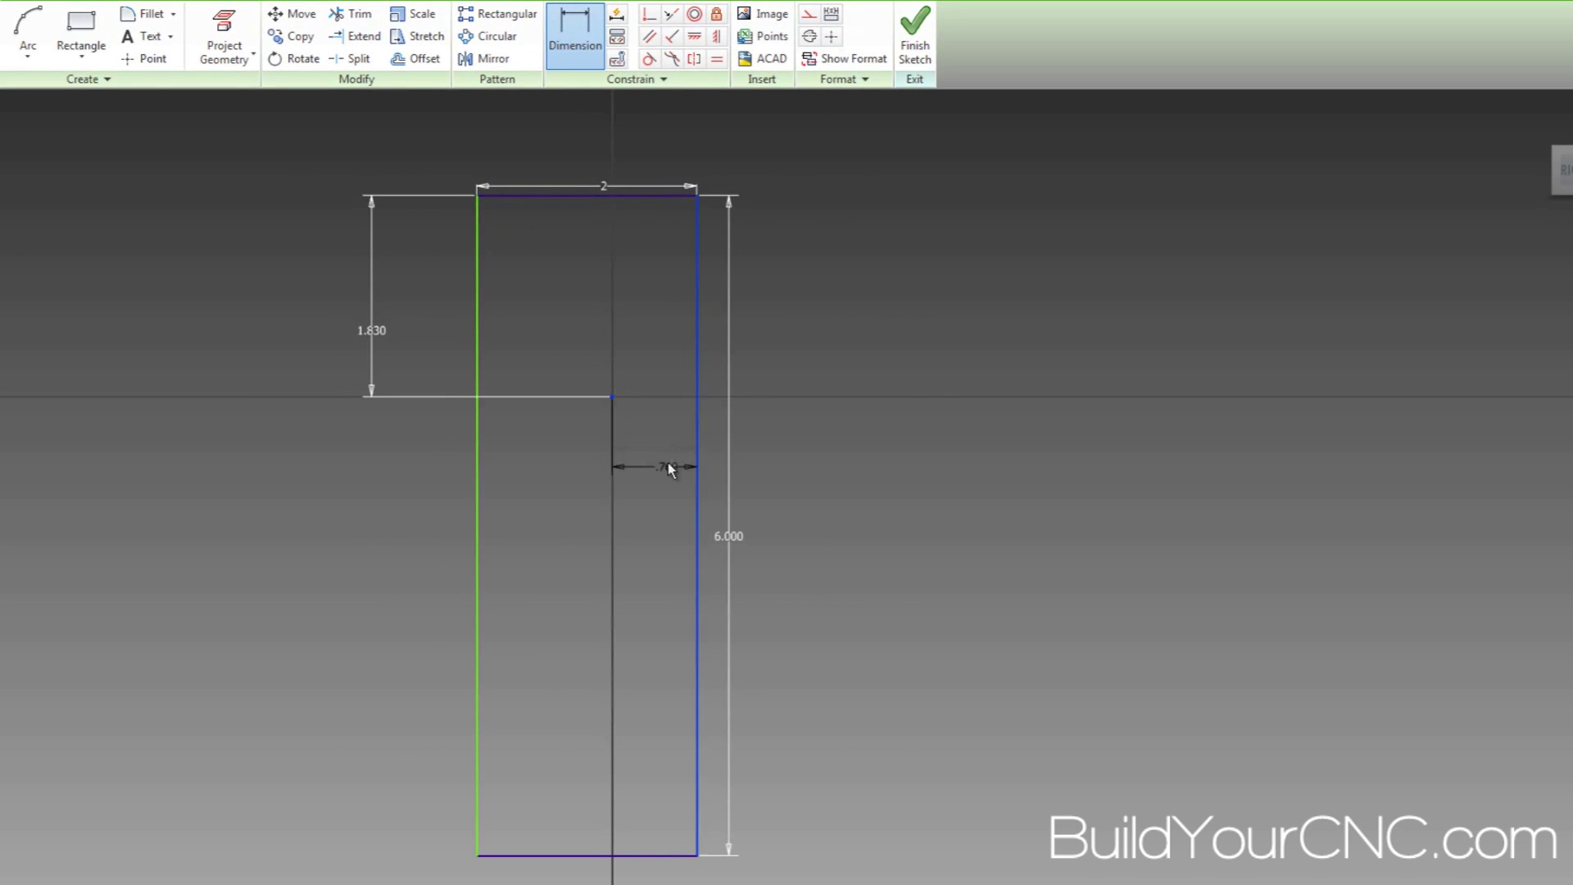
pyautogui.click(660, 478)
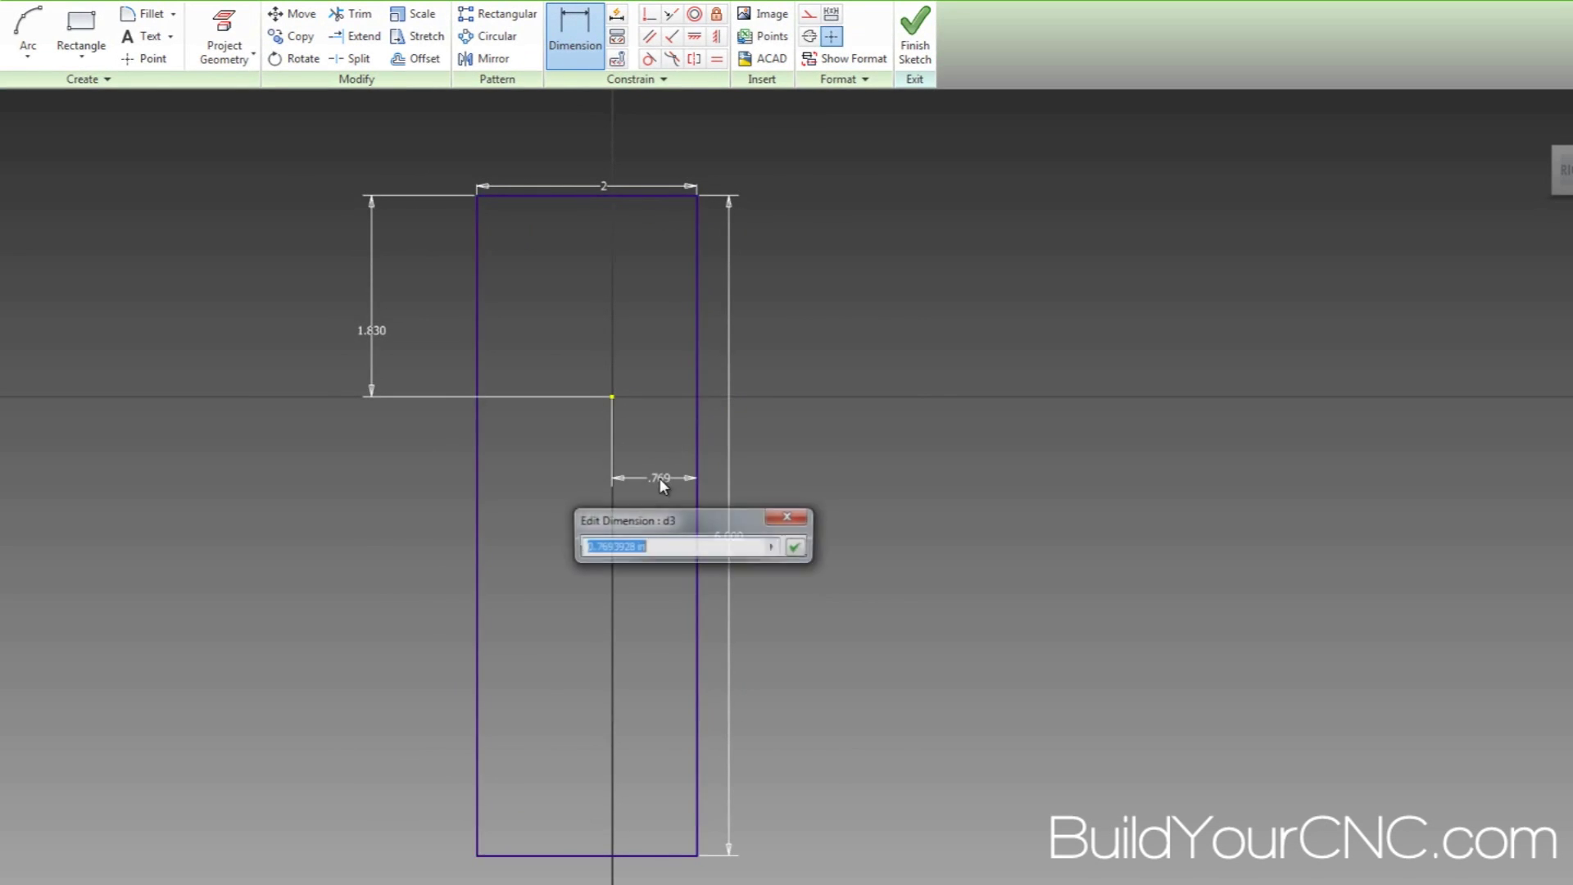
pyautogui.click(797, 548)
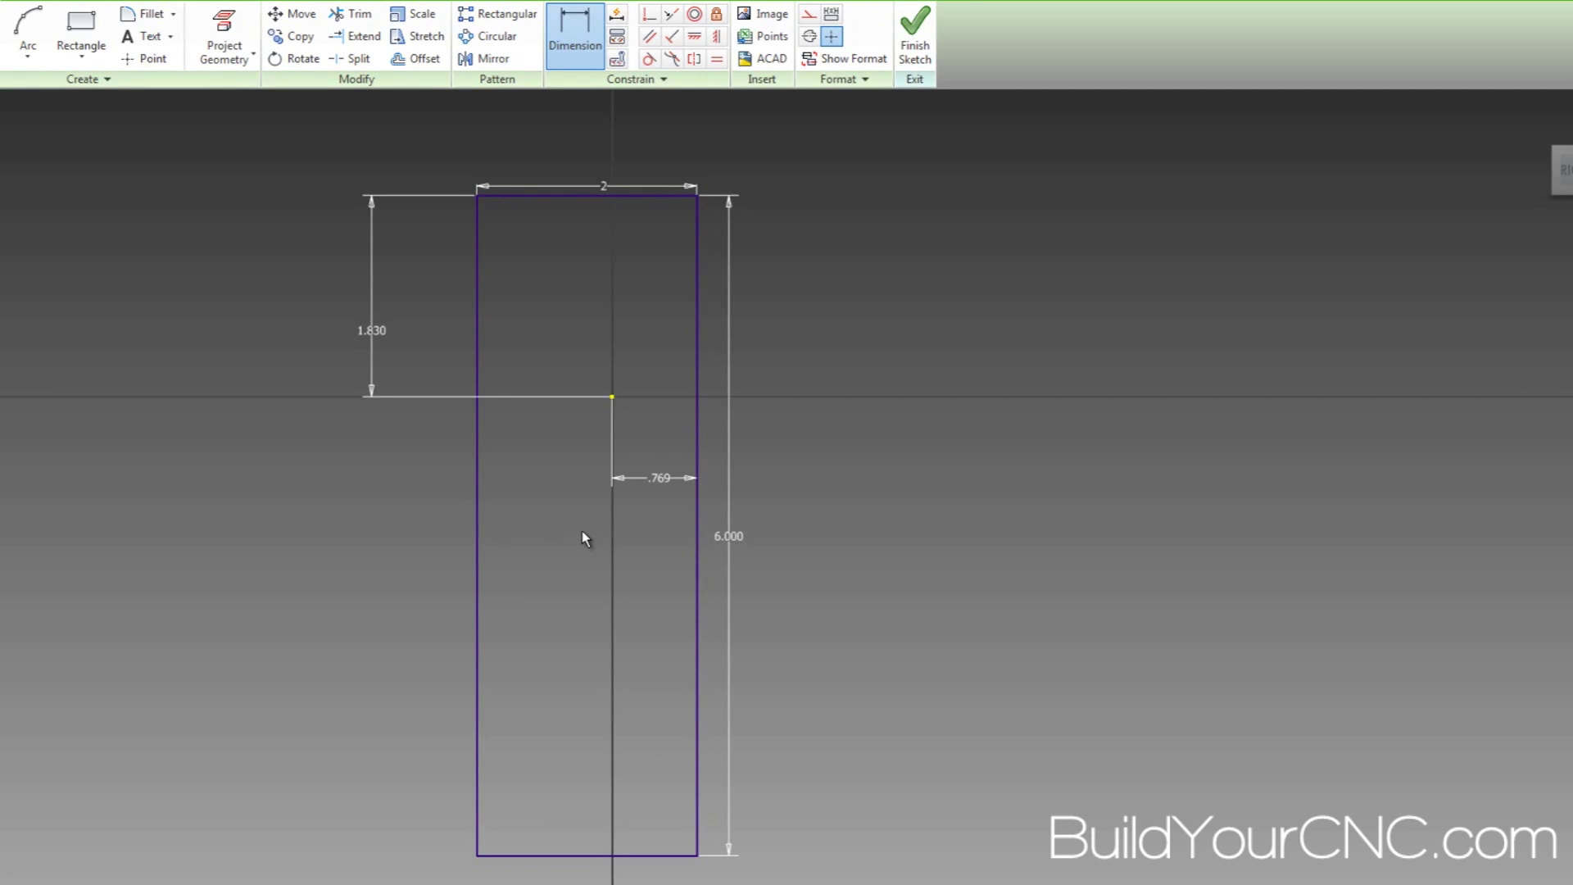
# Start extruding the rectangle profile and vary its depth with the distance manipulator, ending at about 1 in
pyautogui.press('e')
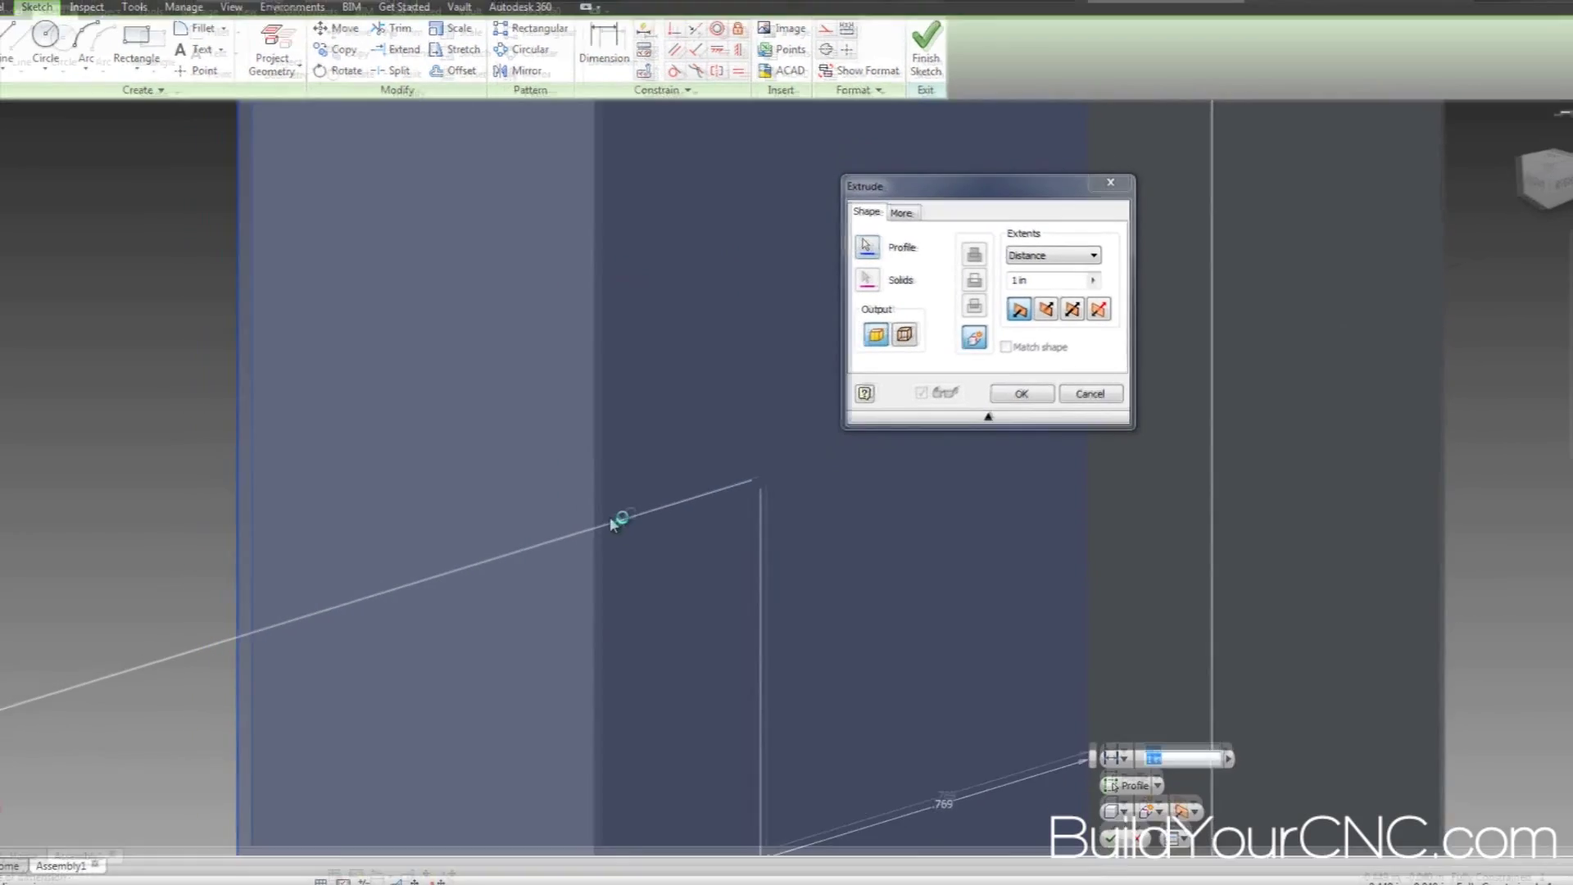
pyautogui.scroll(5, 680, 492)
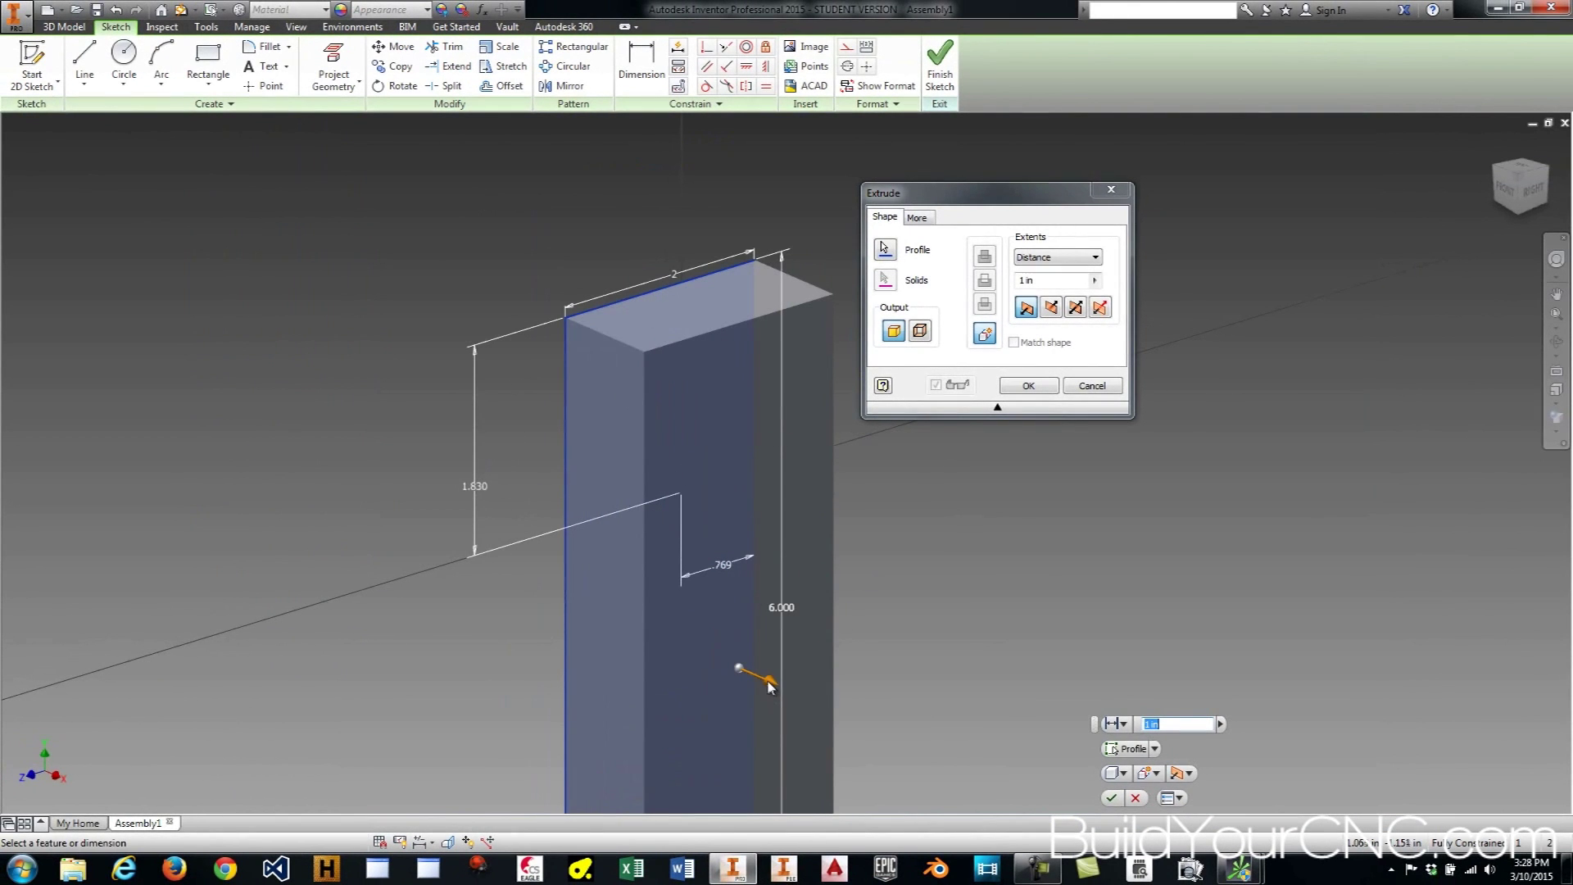
pyautogui.moveTo(768, 686); pyautogui.dragTo(718, 660)
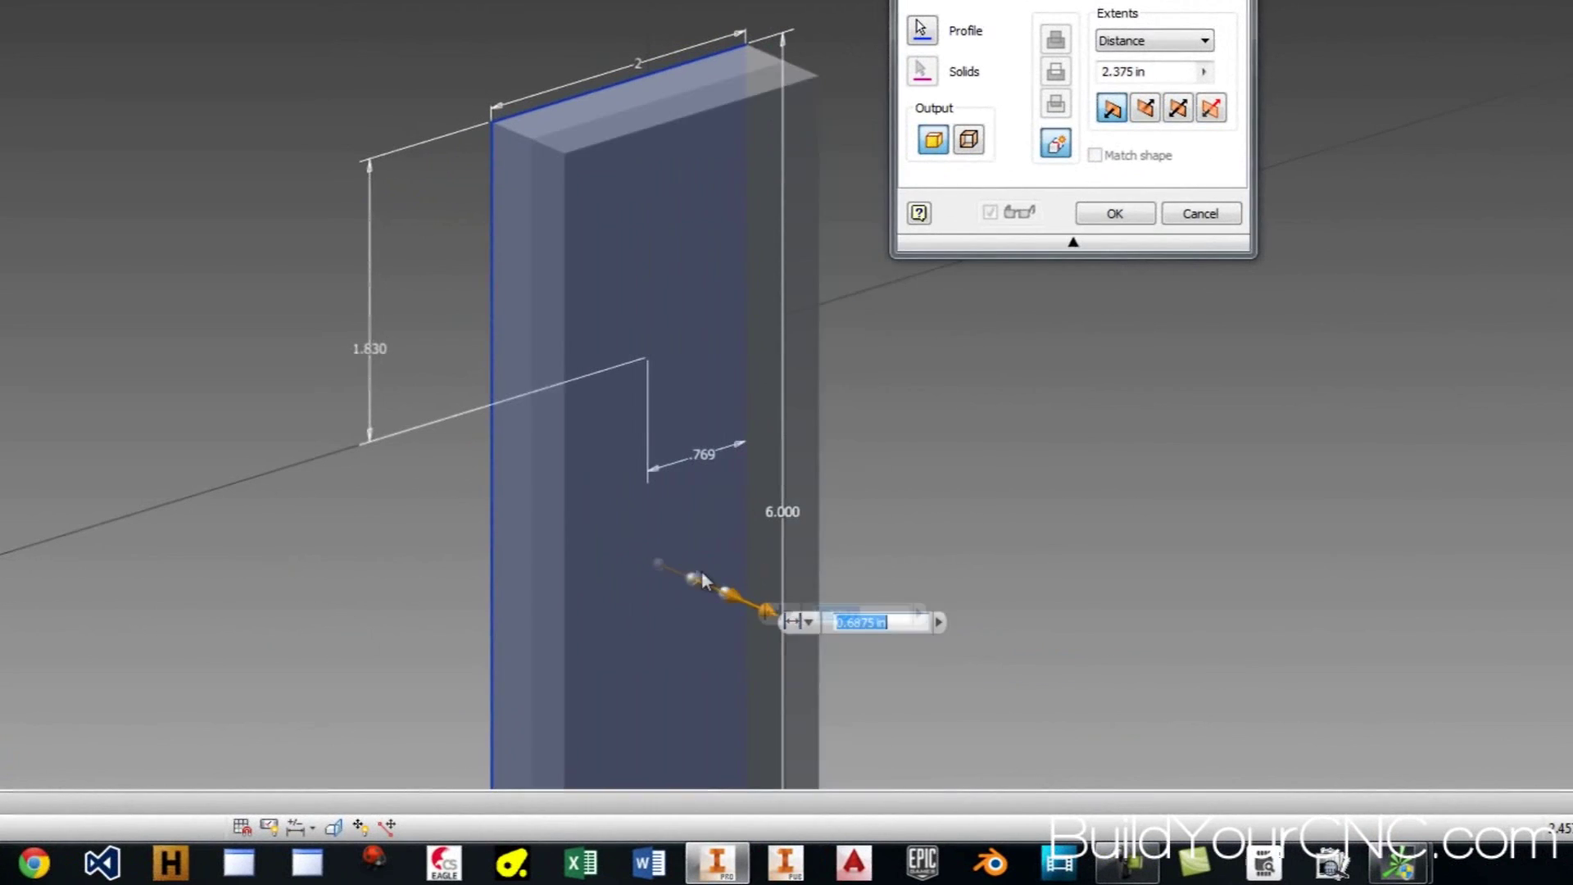
pyautogui.moveTo(702, 581)
pyautogui.mouseDown()
pyautogui.moveTo(860, 667)
pyautogui.moveTo(729, 596)
pyautogui.mouseUp()
# Keep the Distance extents and try Direction 2 for the extrusion, then set it back to Direction 1
pyautogui.click(724, 593)
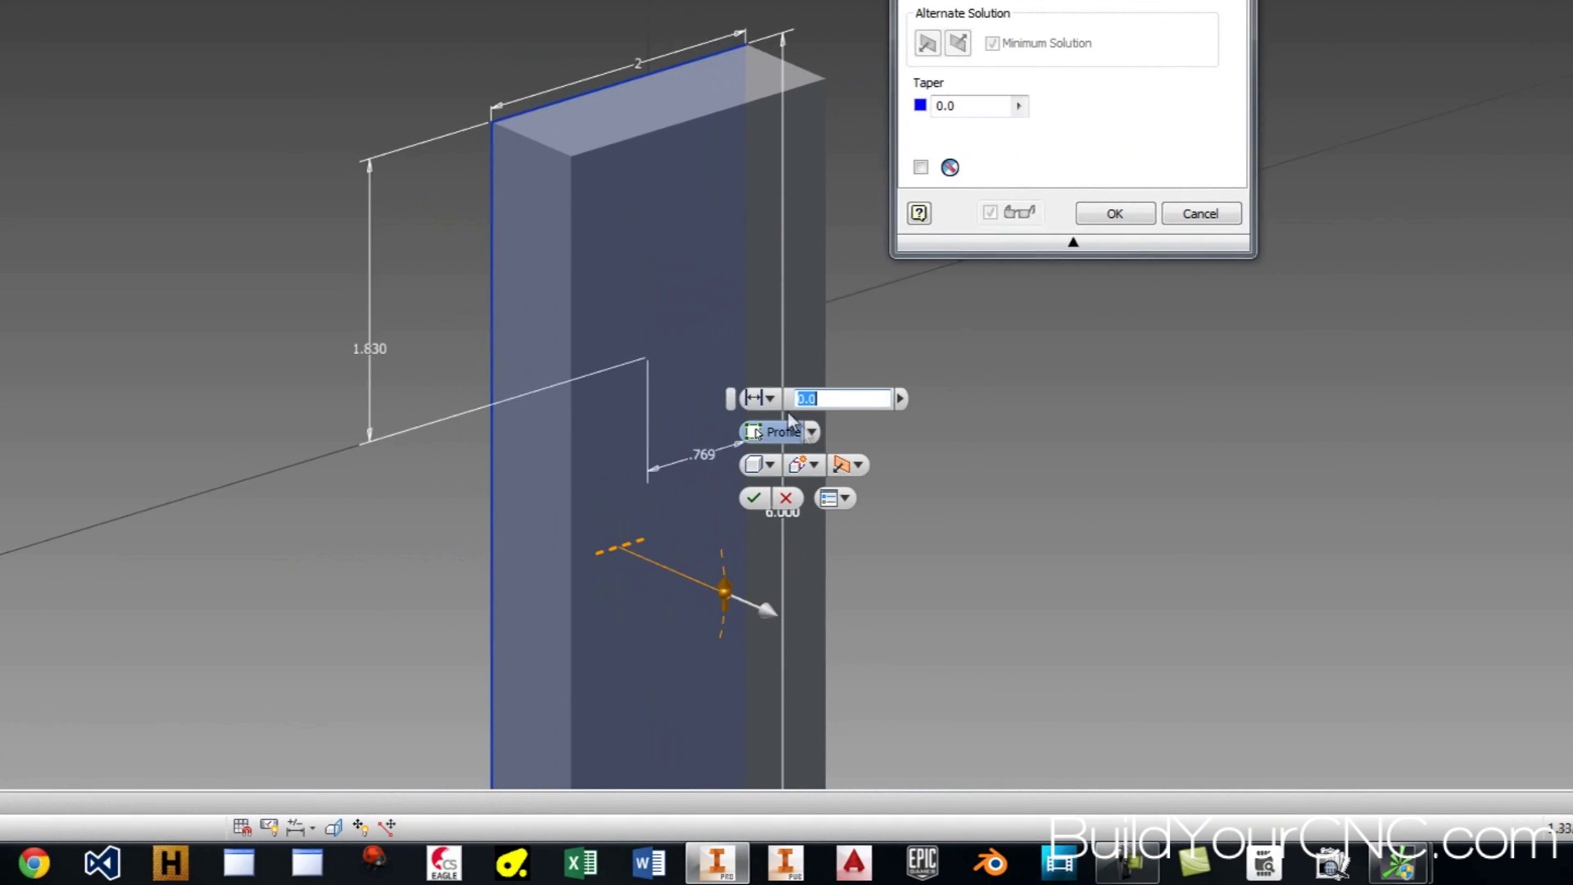
pyautogui.click(770, 399)
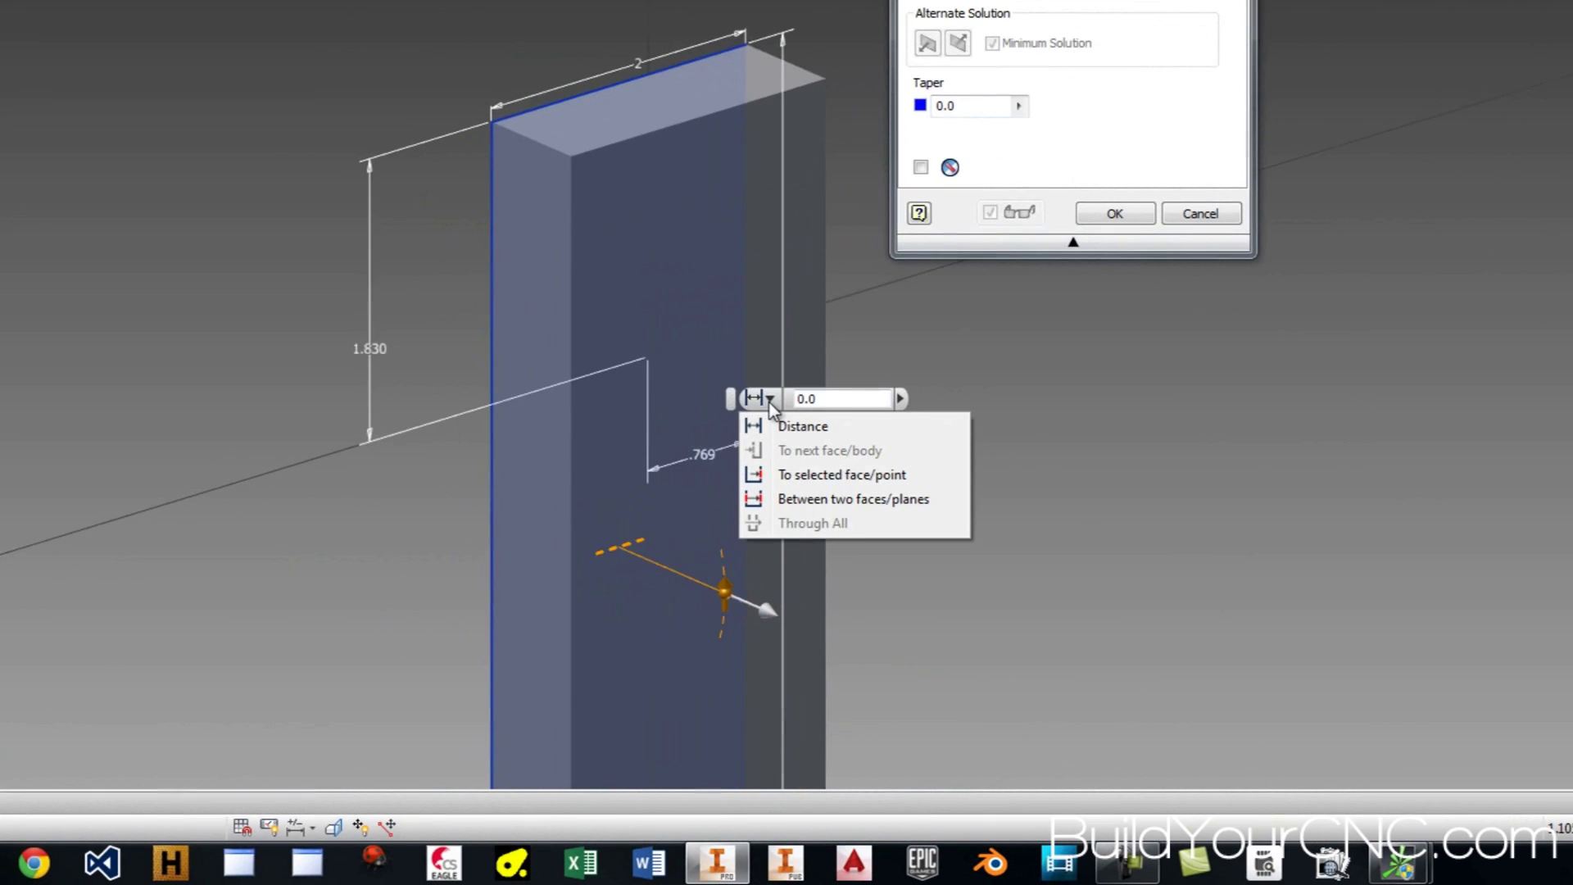
pyautogui.click(755, 426)
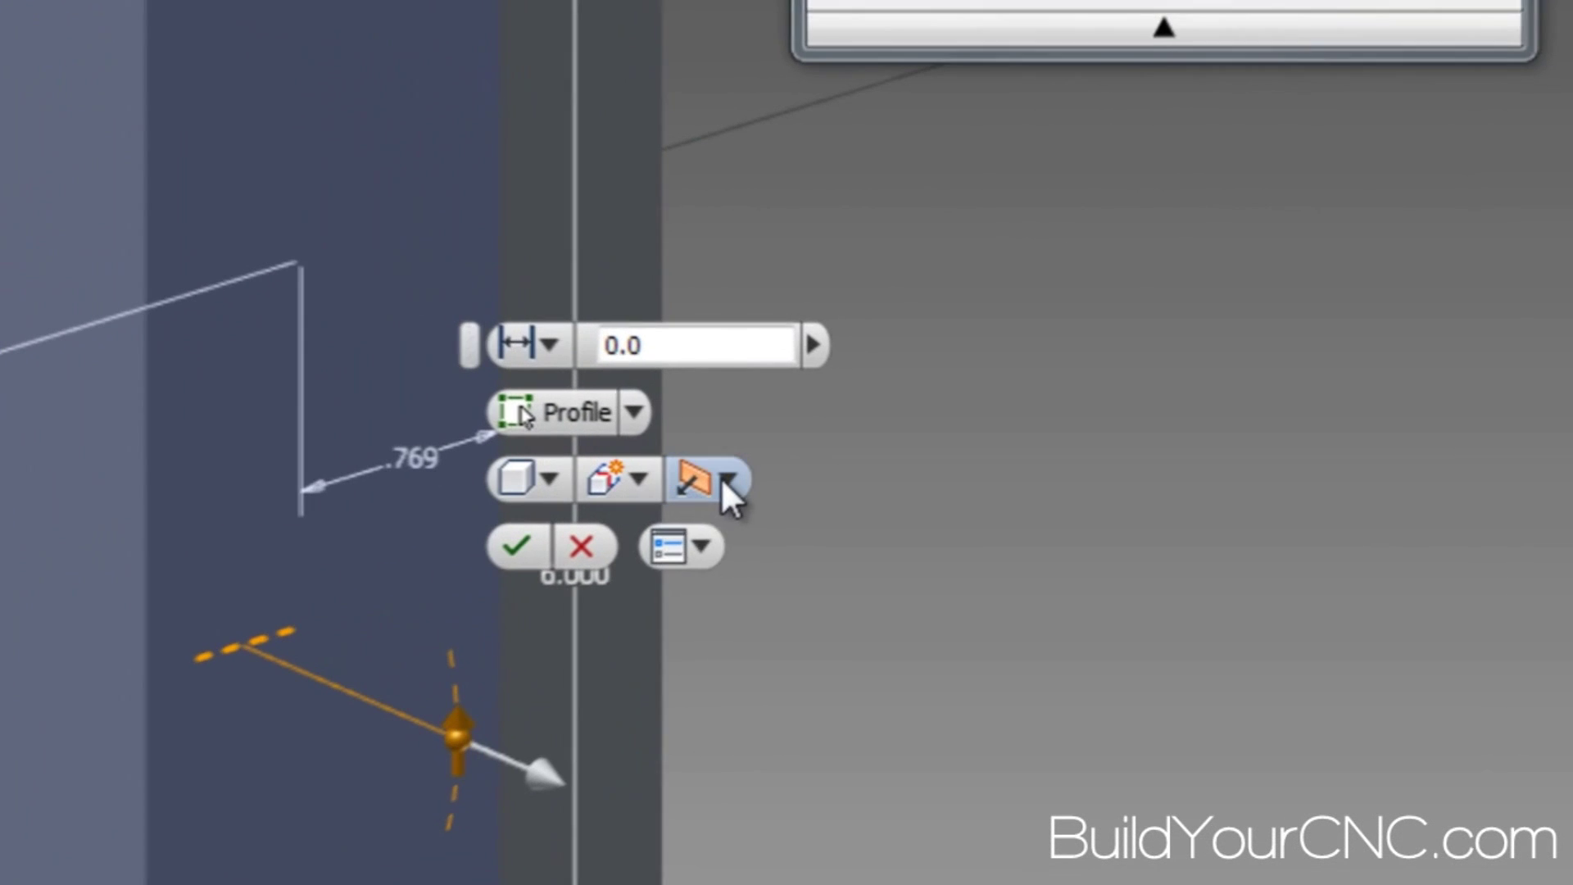
pyautogui.click(725, 479)
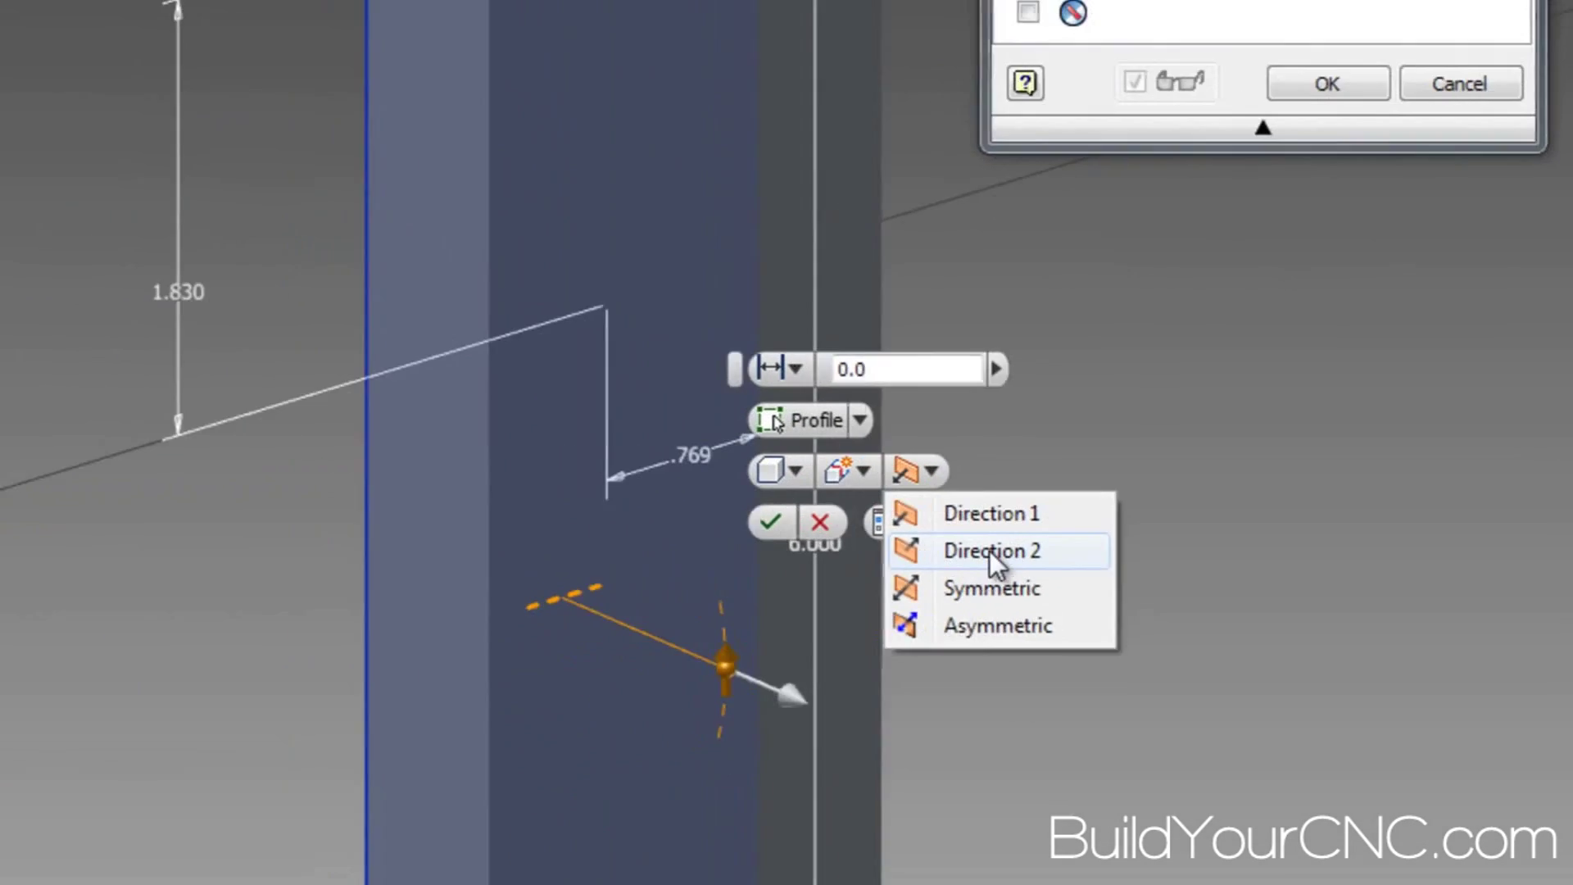
pyautogui.click(991, 552)
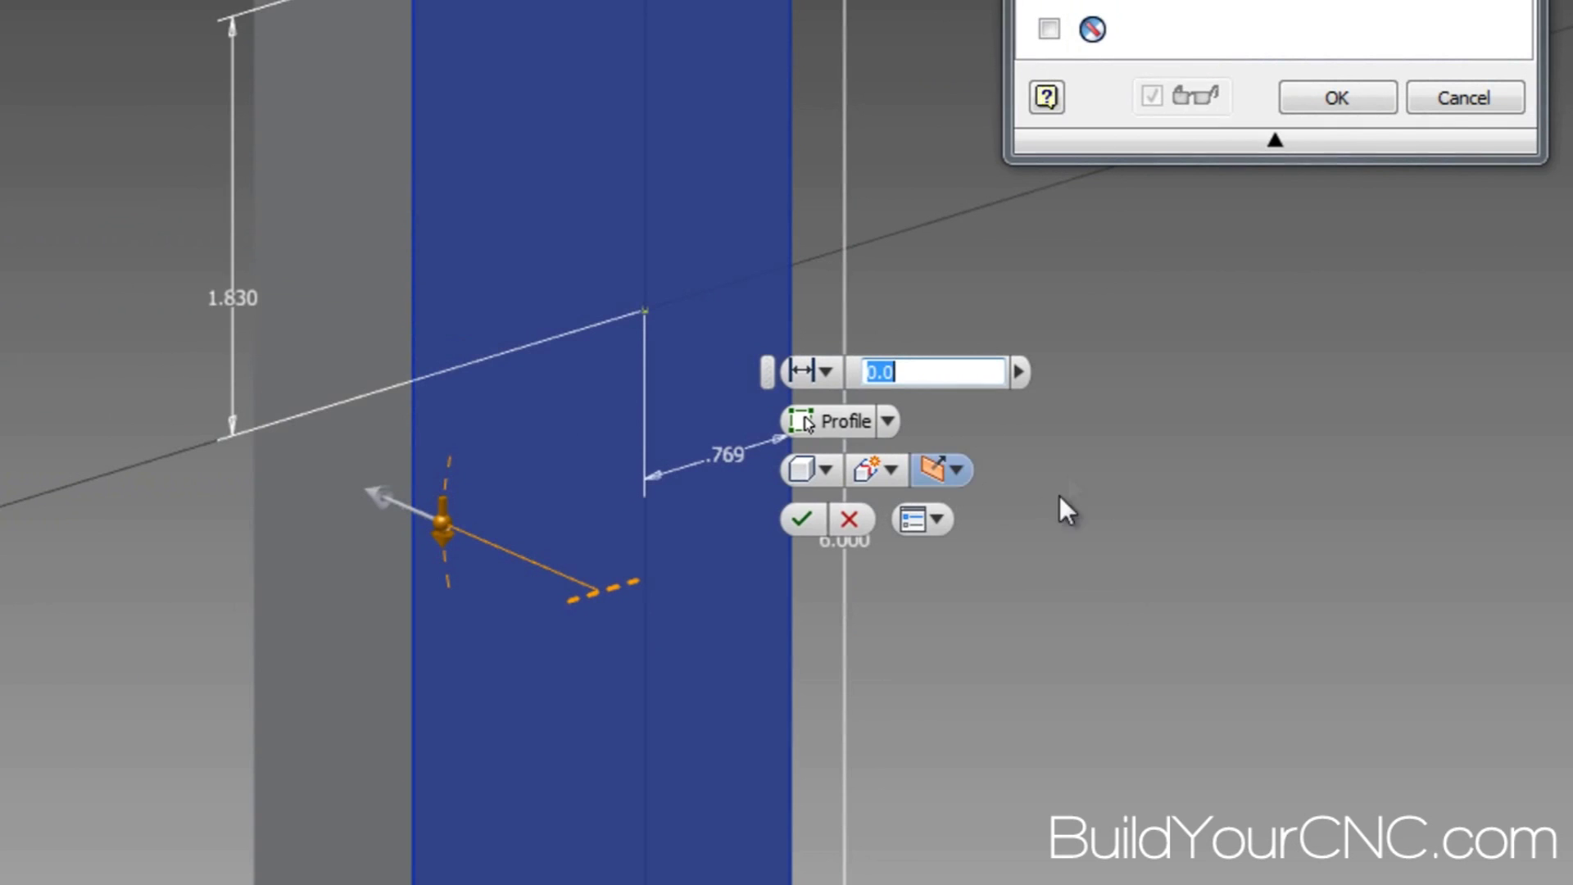
pyautogui.click(958, 473)
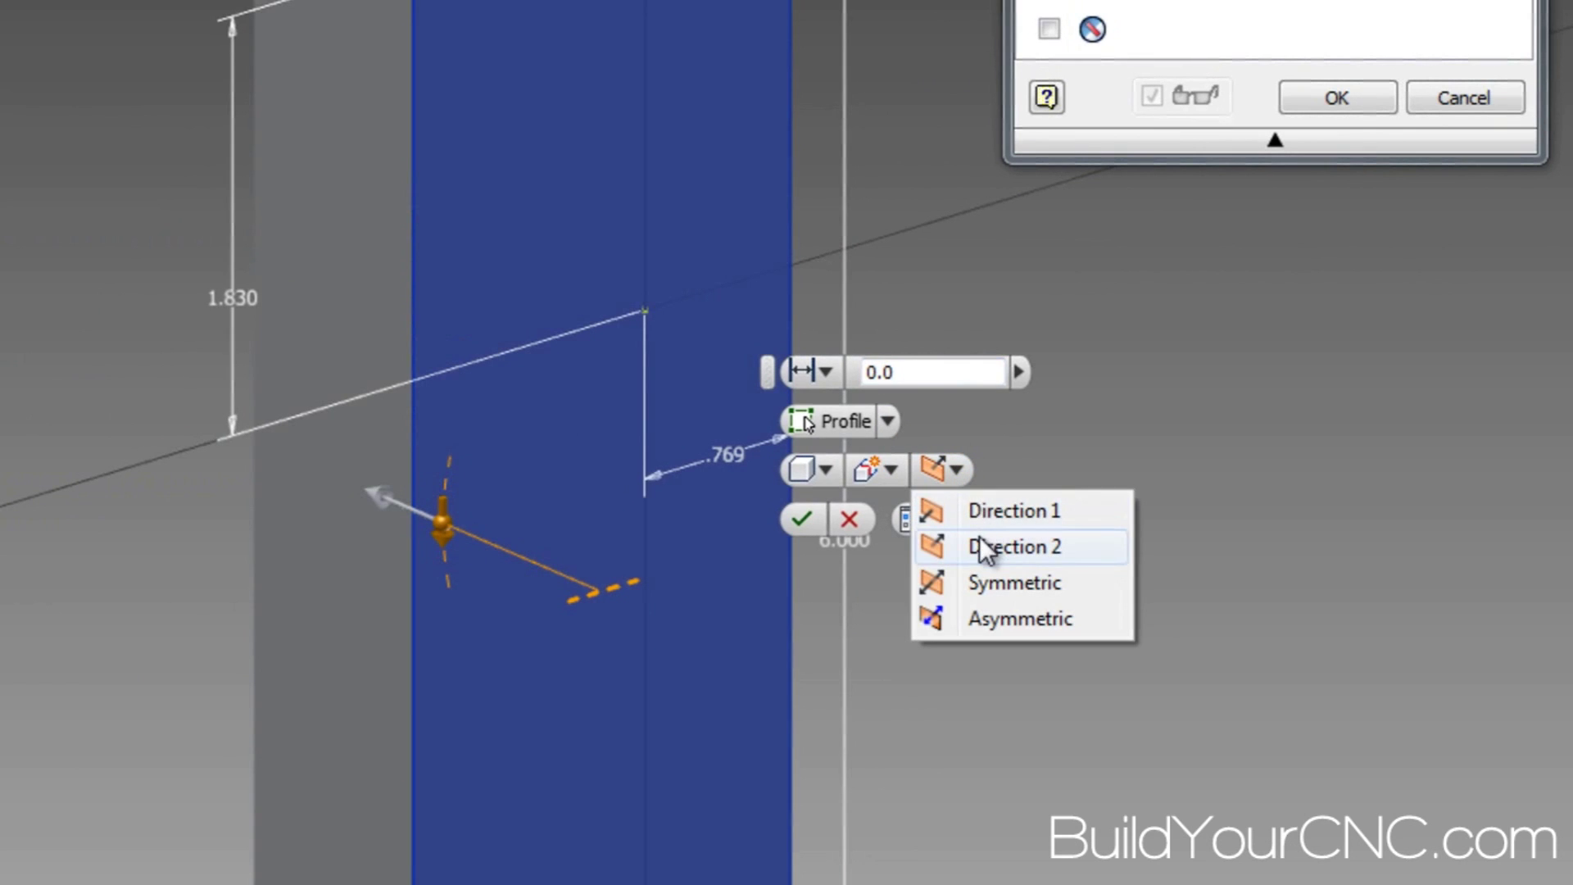
pyautogui.click(982, 547)
pyautogui.click(958, 469)
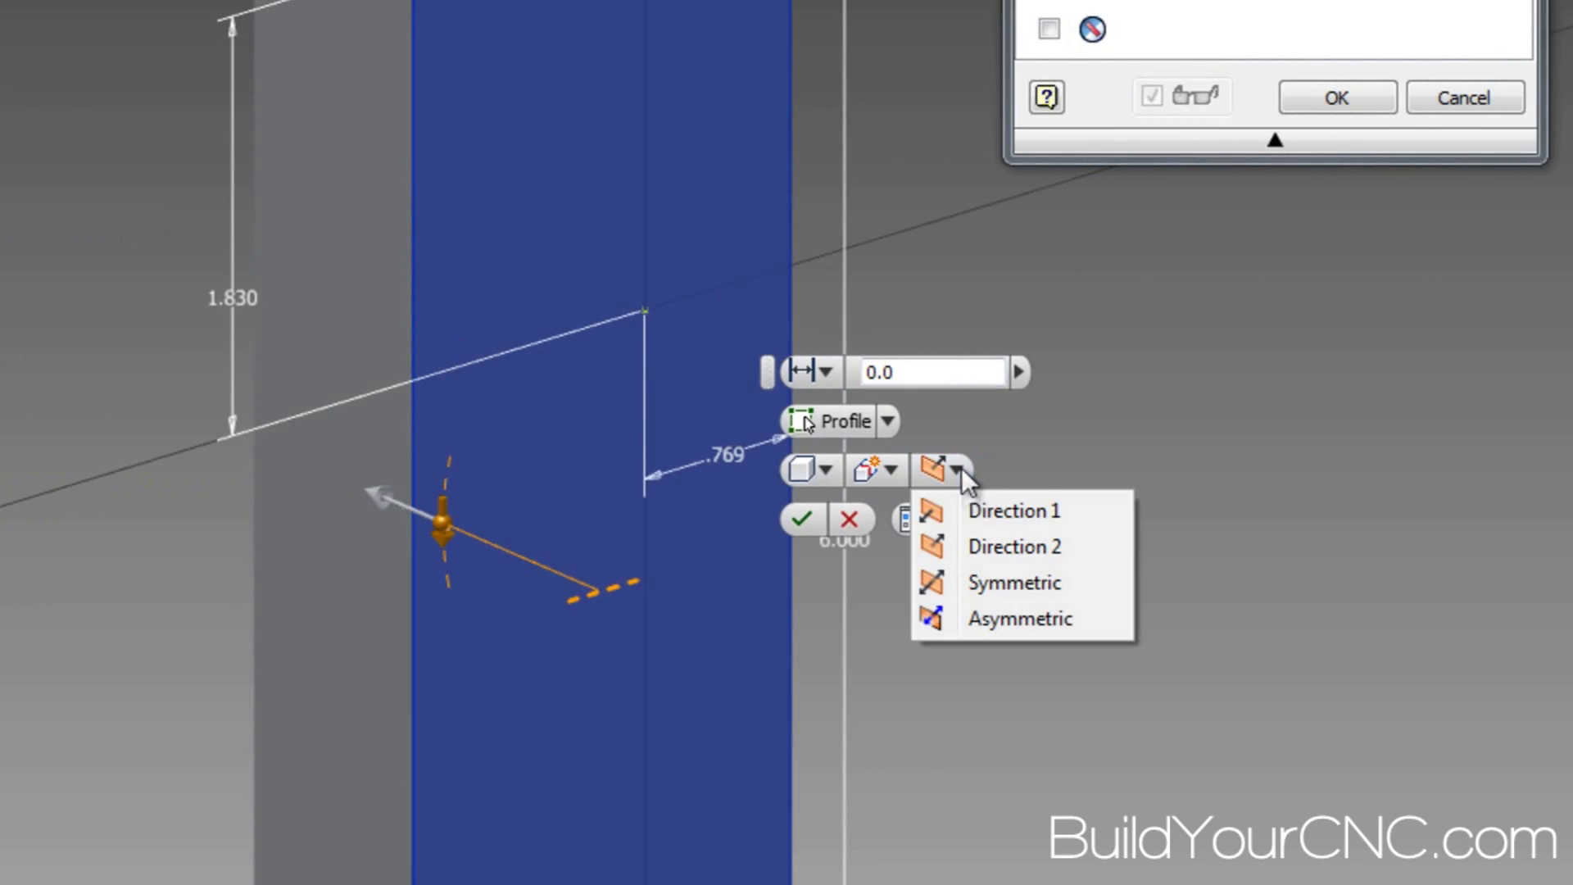
pyautogui.click(971, 512)
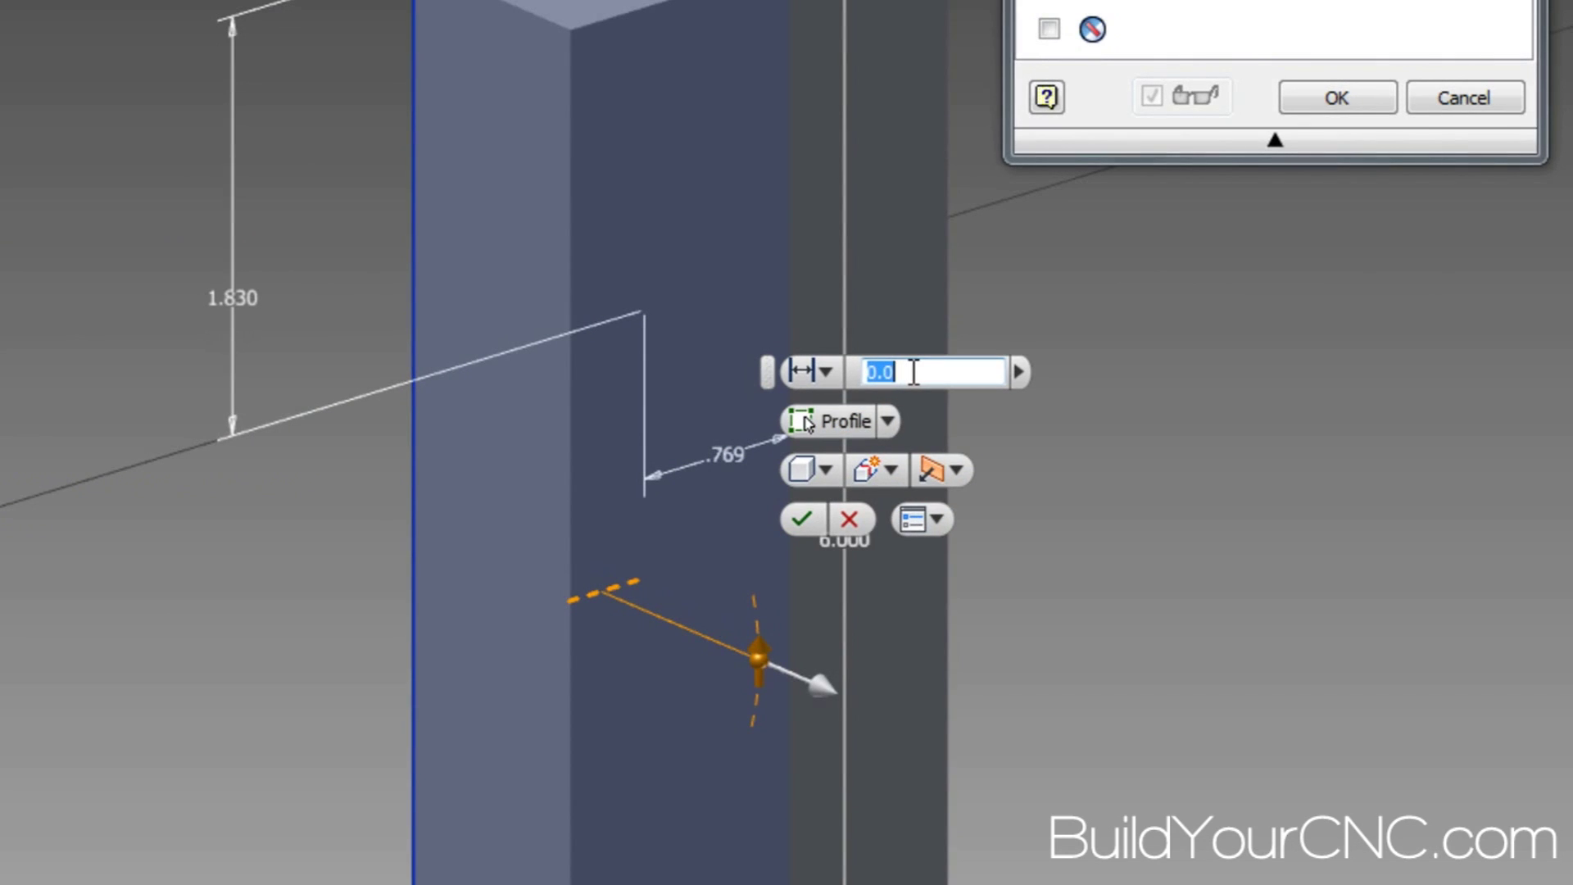
# Finish the extrusion, reopen it for editing and set its distance to .75 in
pyautogui.write('.75')
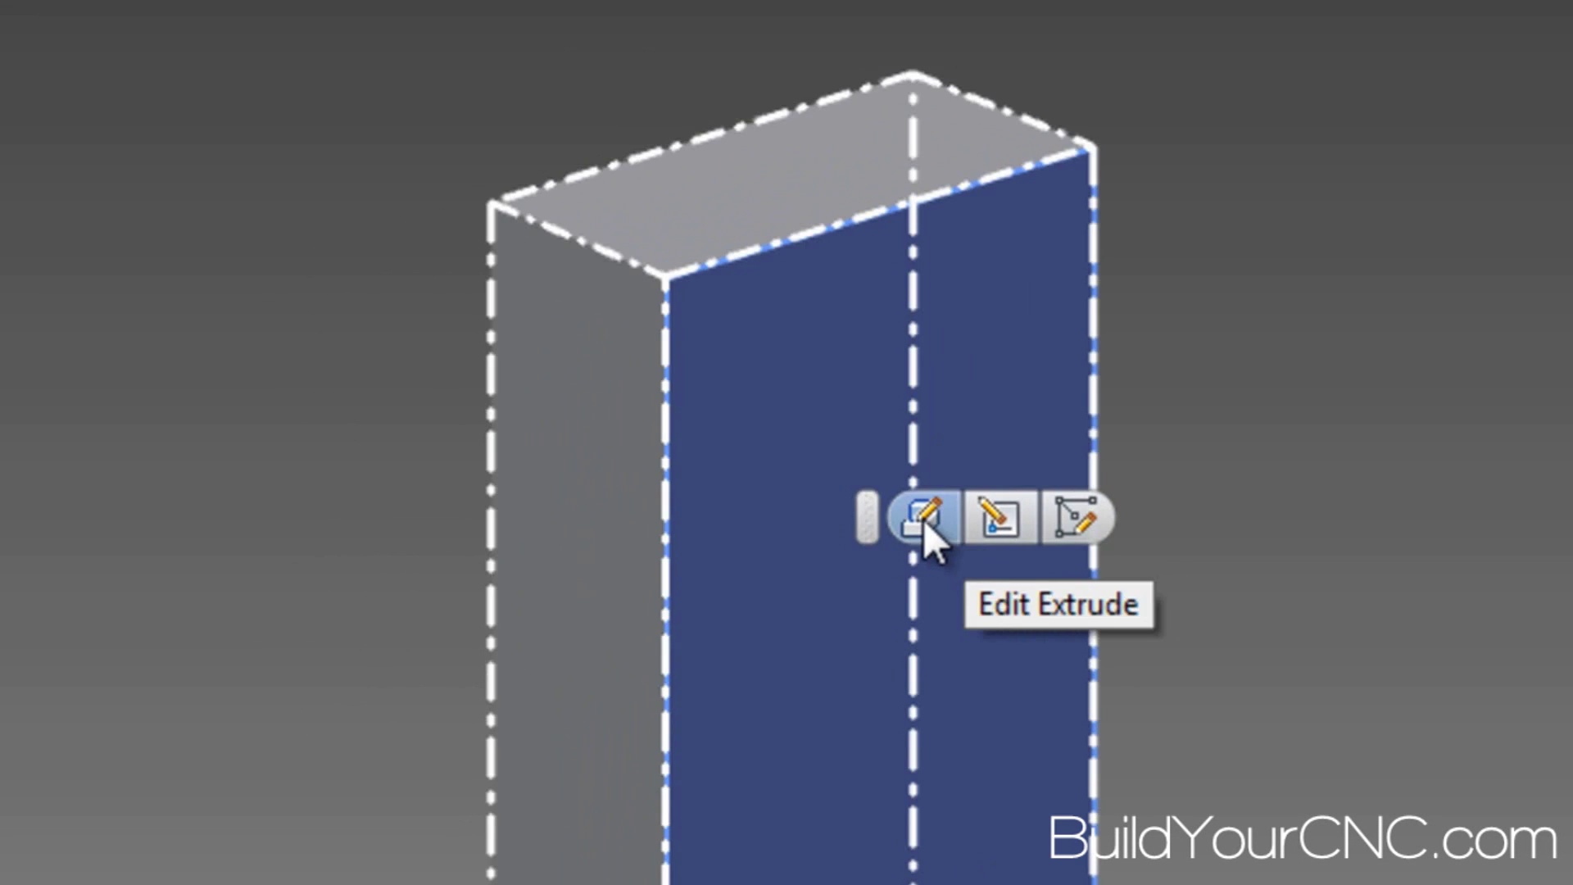
pyautogui.click(924, 517)
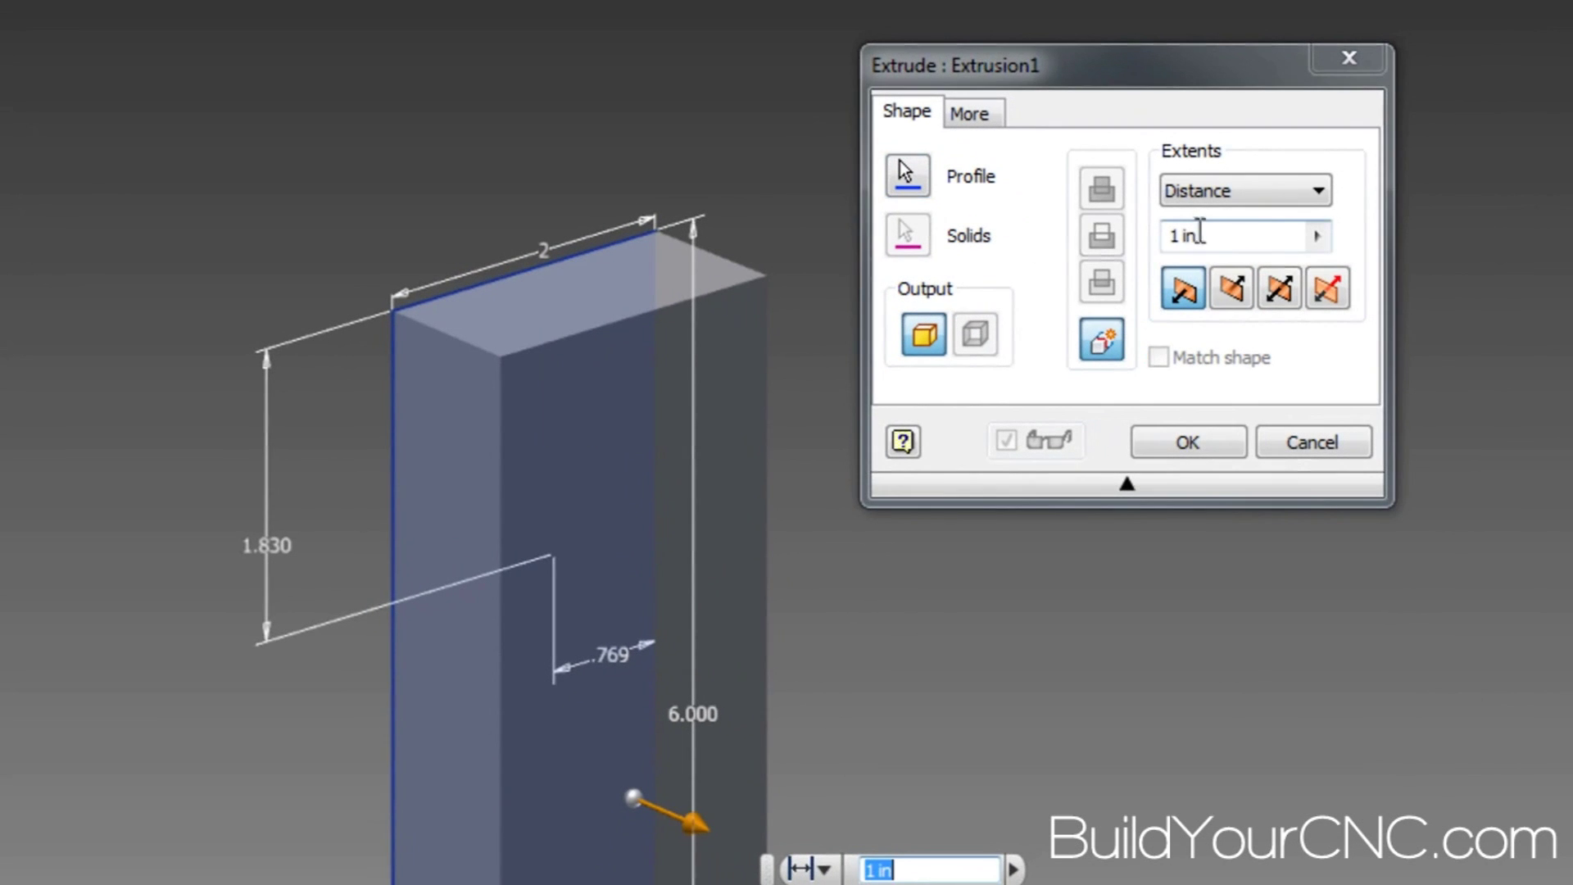
pyautogui.click(1189, 230)
pyautogui.press('Delete')
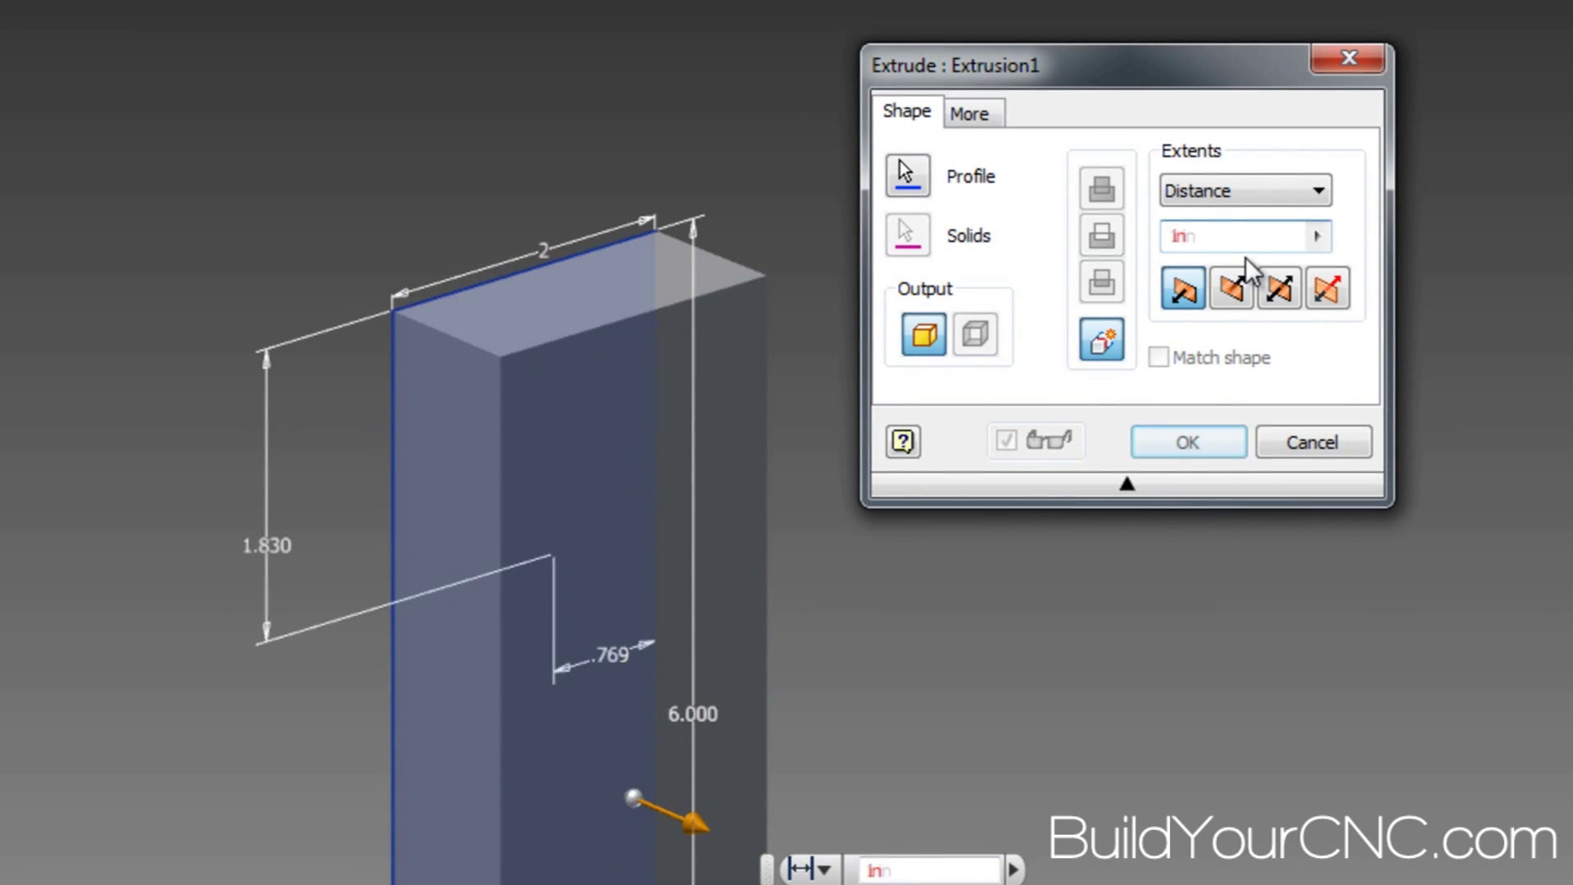
pyautogui.write('.75')
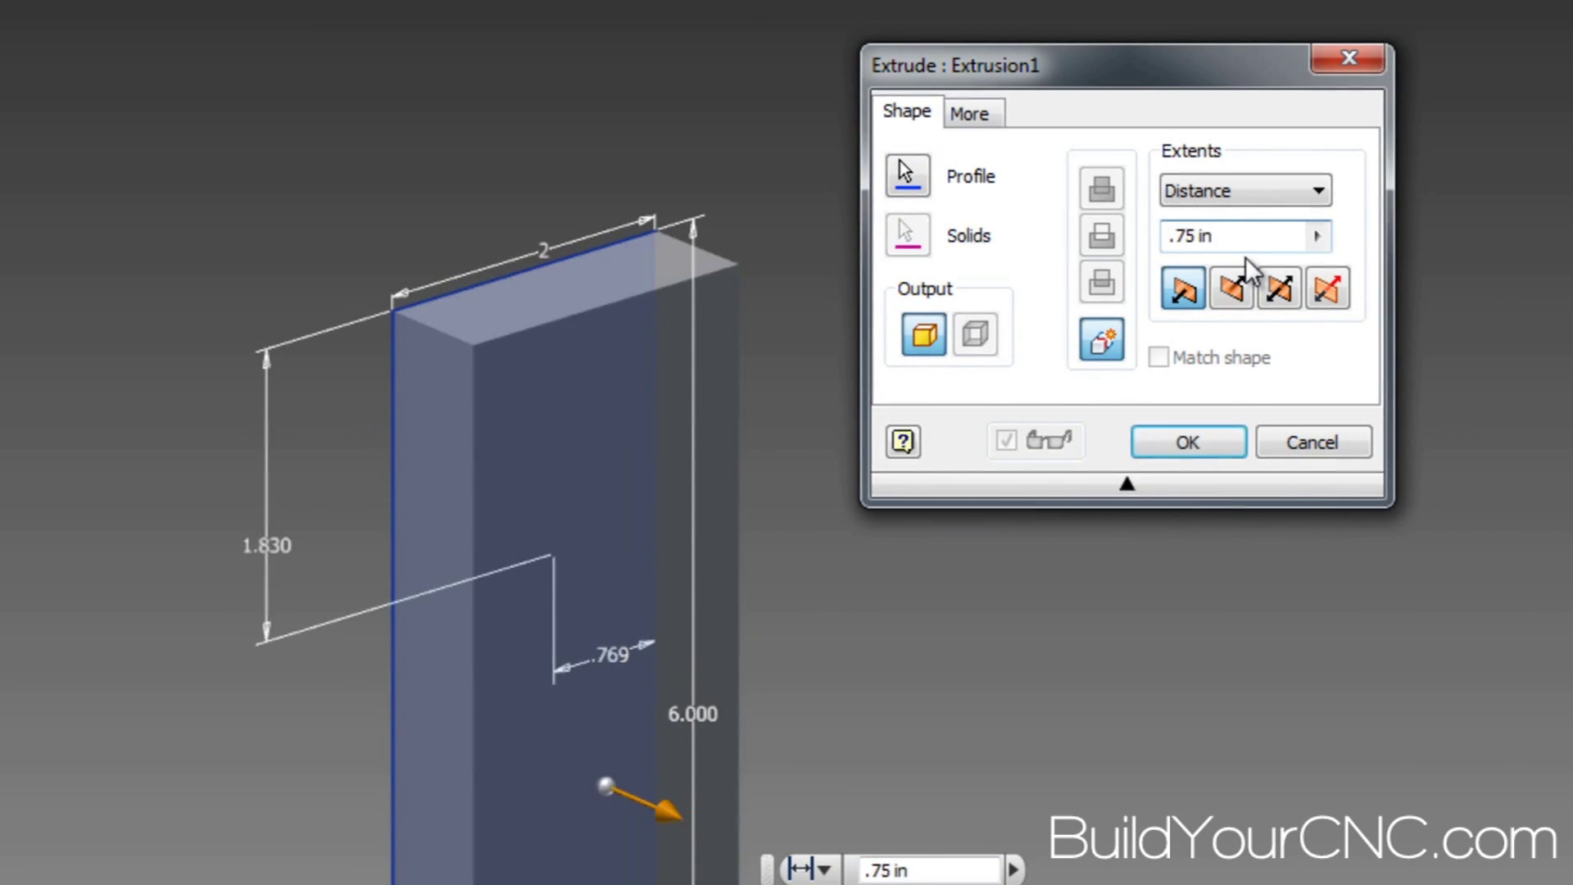
pyautogui.click(1188, 443)
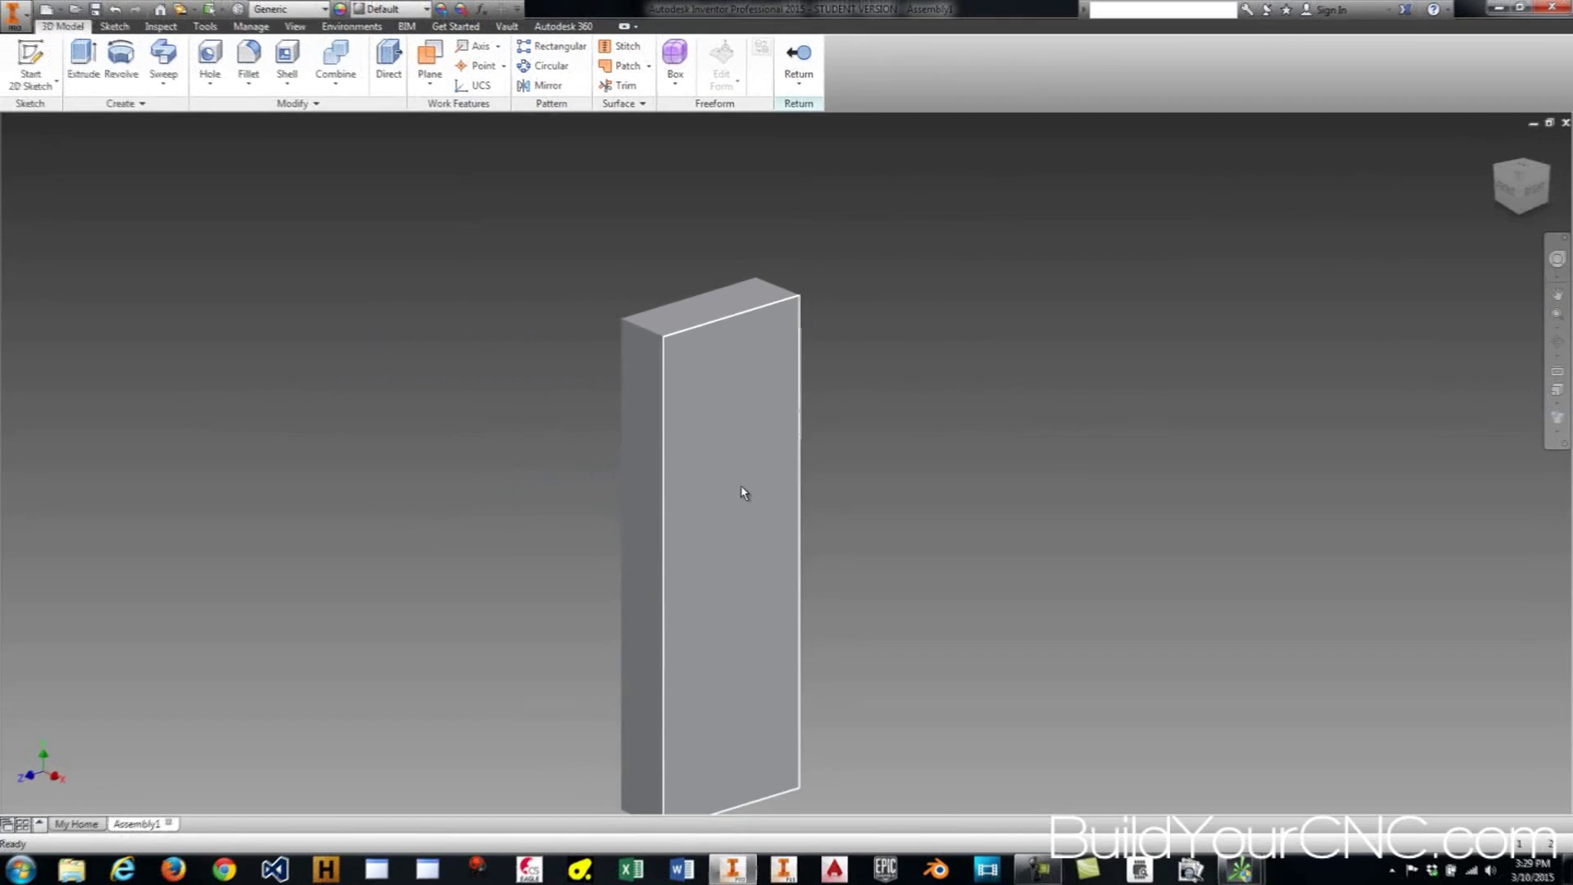
# Return from the finished z-axisBack part to the assembly level and show the model browser
pyautogui.keyDown('shift'); pyautogui.moveTo(740, 484); pyautogui.dragTo(686, 464, button='middle'); pyautogui.keyUp('shift')
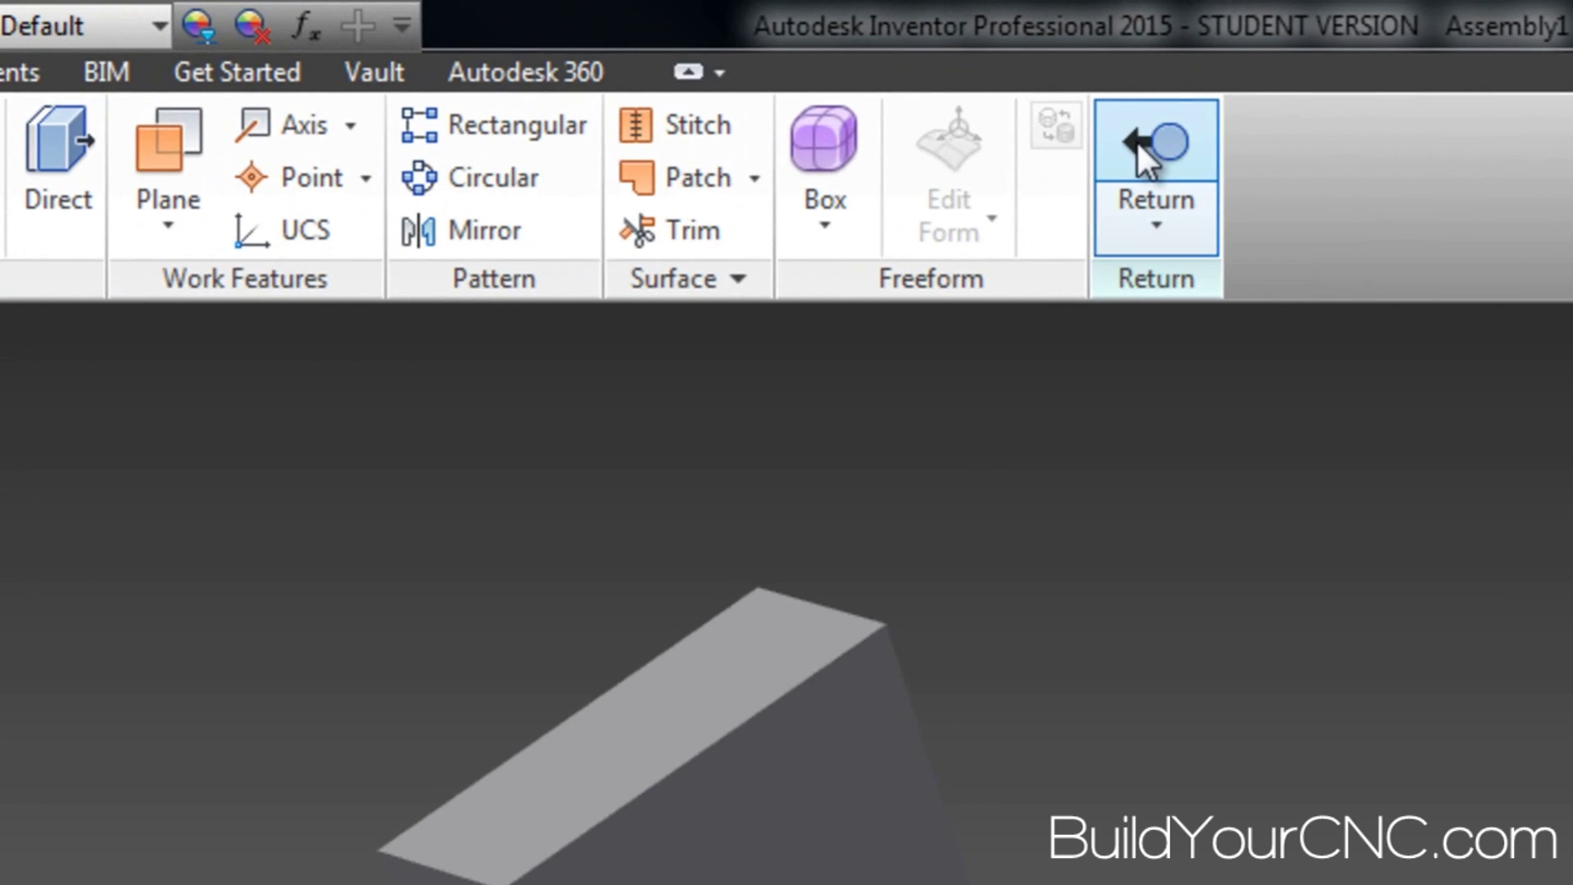
pyautogui.click(1149, 131)
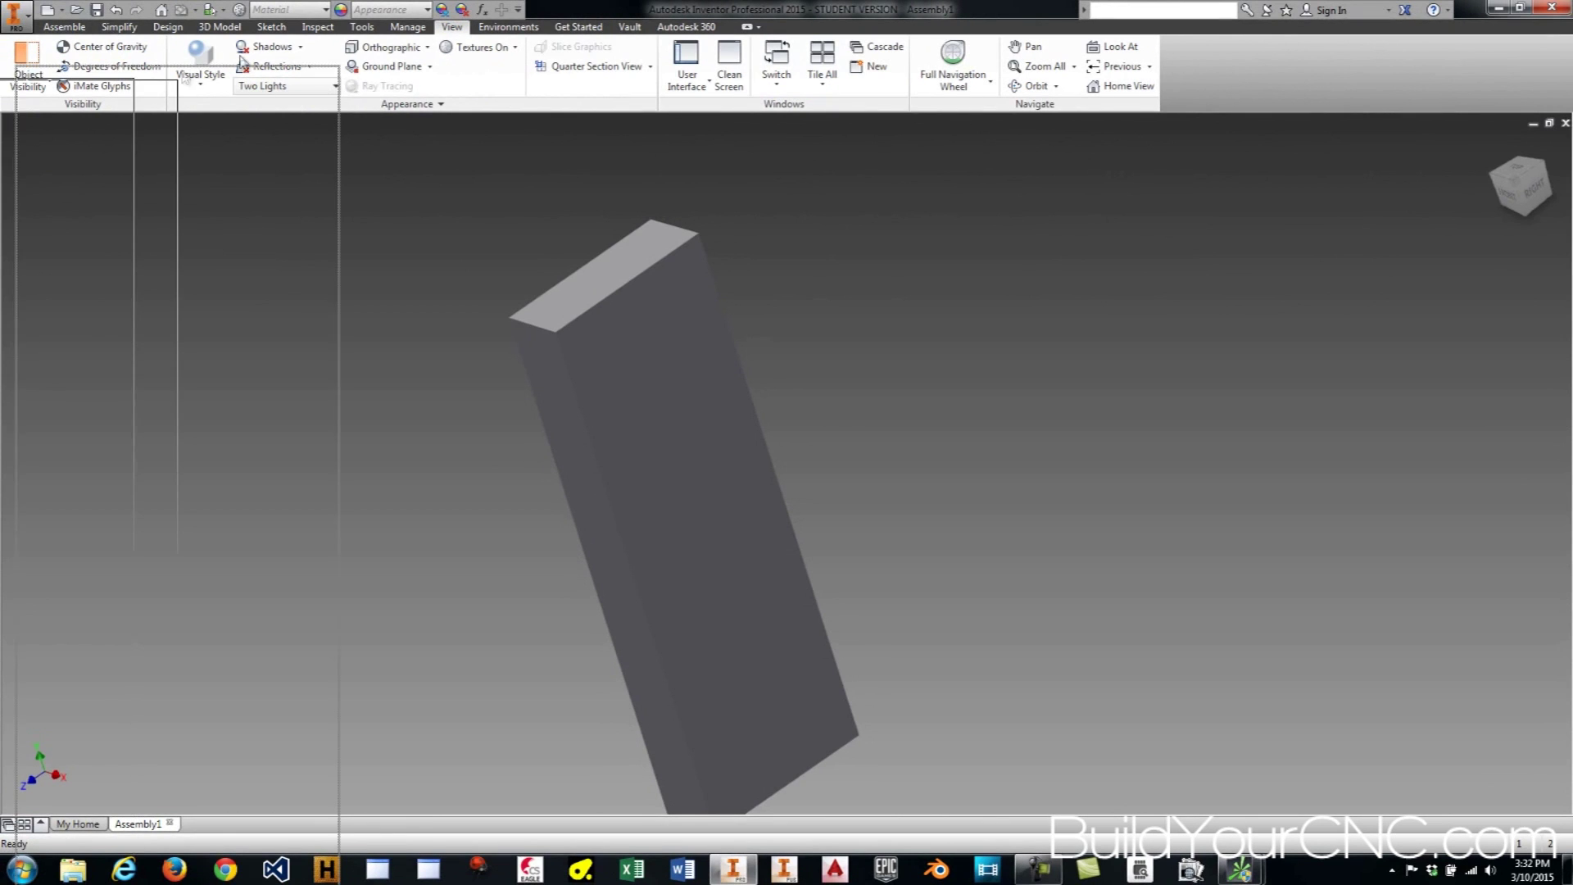
pyautogui.moveTo(173, 51); pyautogui.dragTo(229, 141)
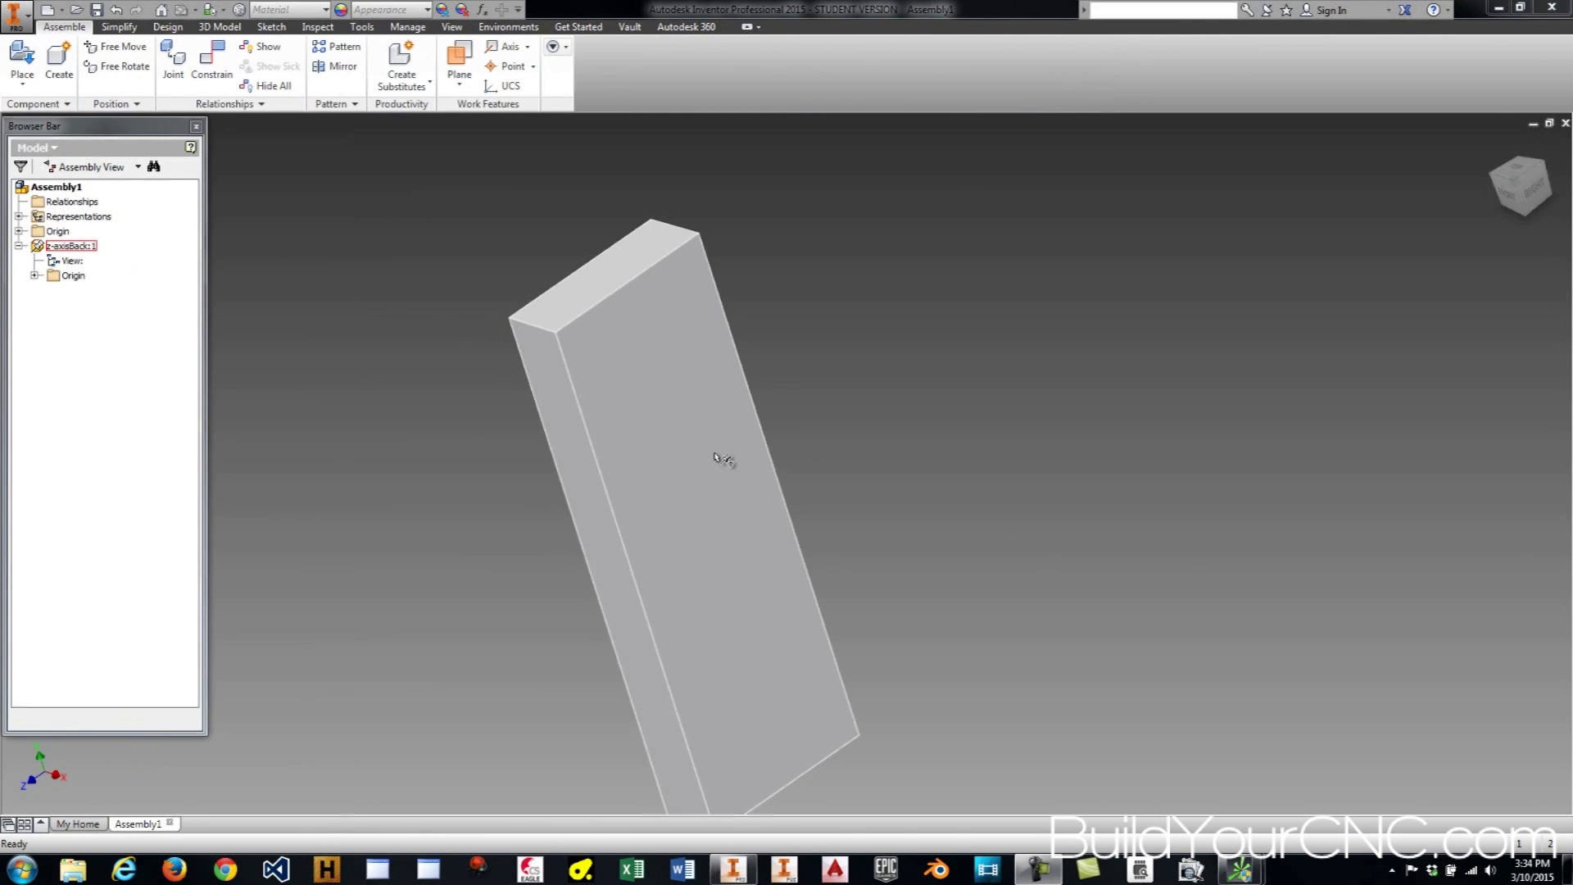
# Set the view projection to Perspective with Ortho Faces
pyautogui.scroll(-5, 721, 459)
pyautogui.scroll(8, 720, 459)
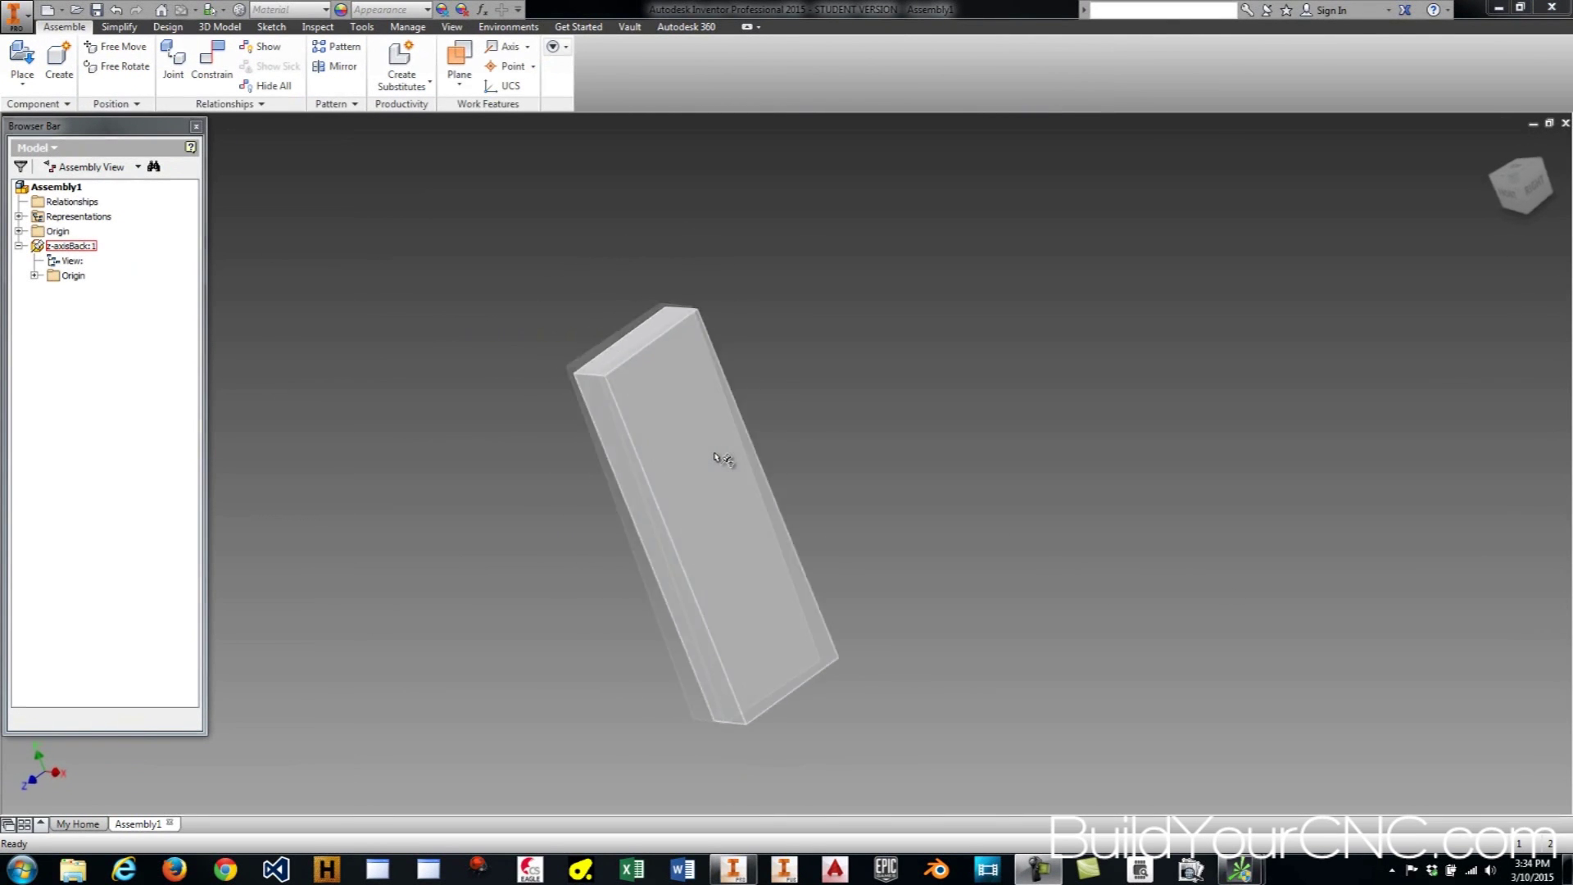
pyautogui.scroll(-6, 721, 459)
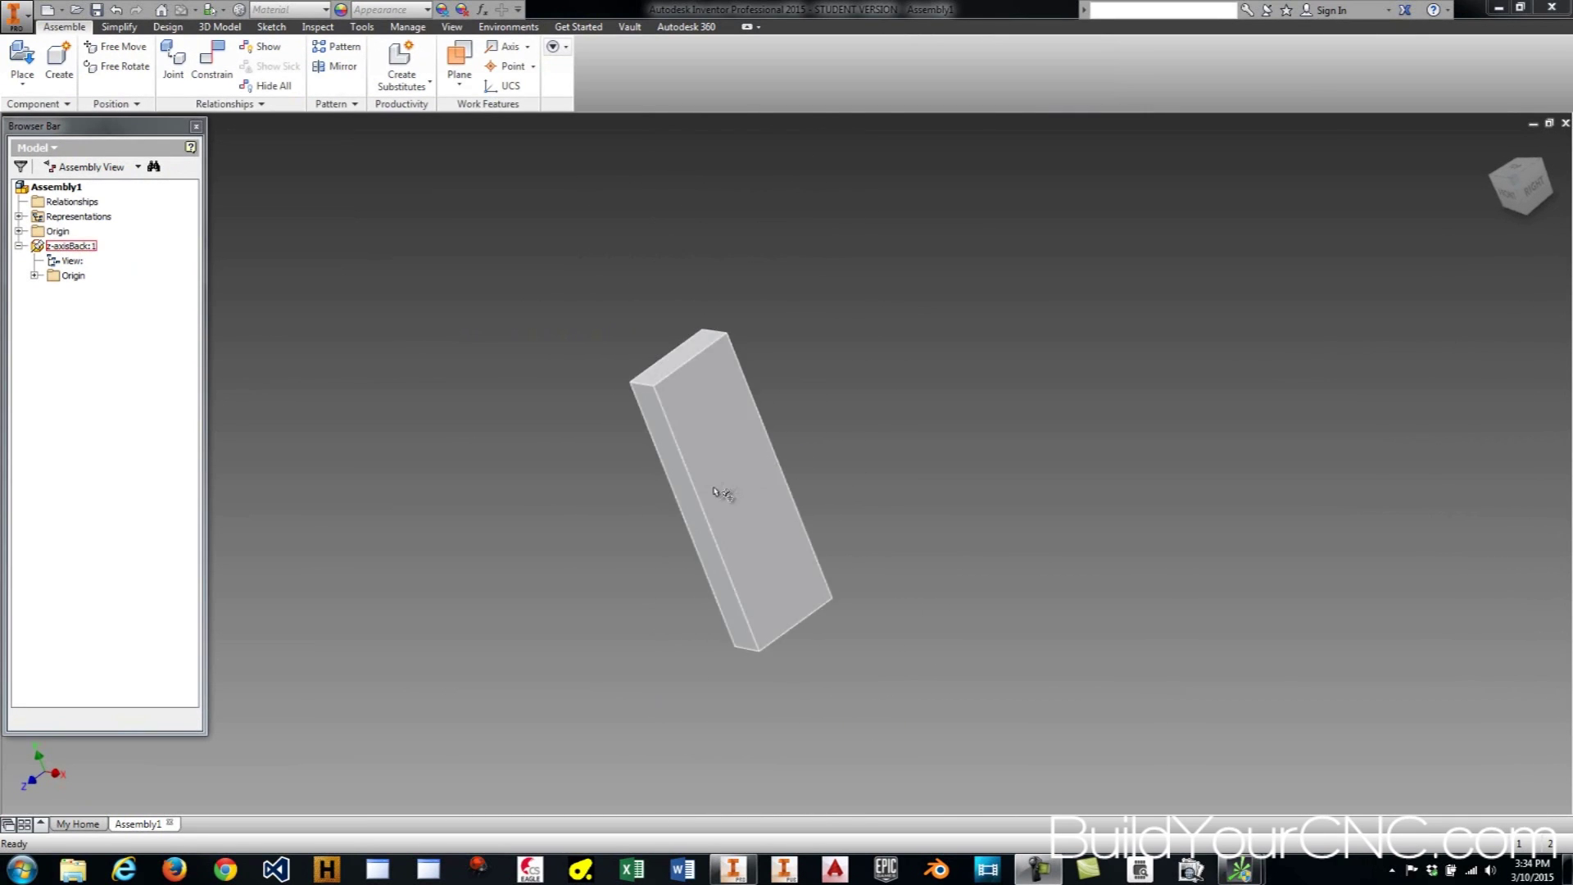
pyautogui.scroll(5, 519, 366)
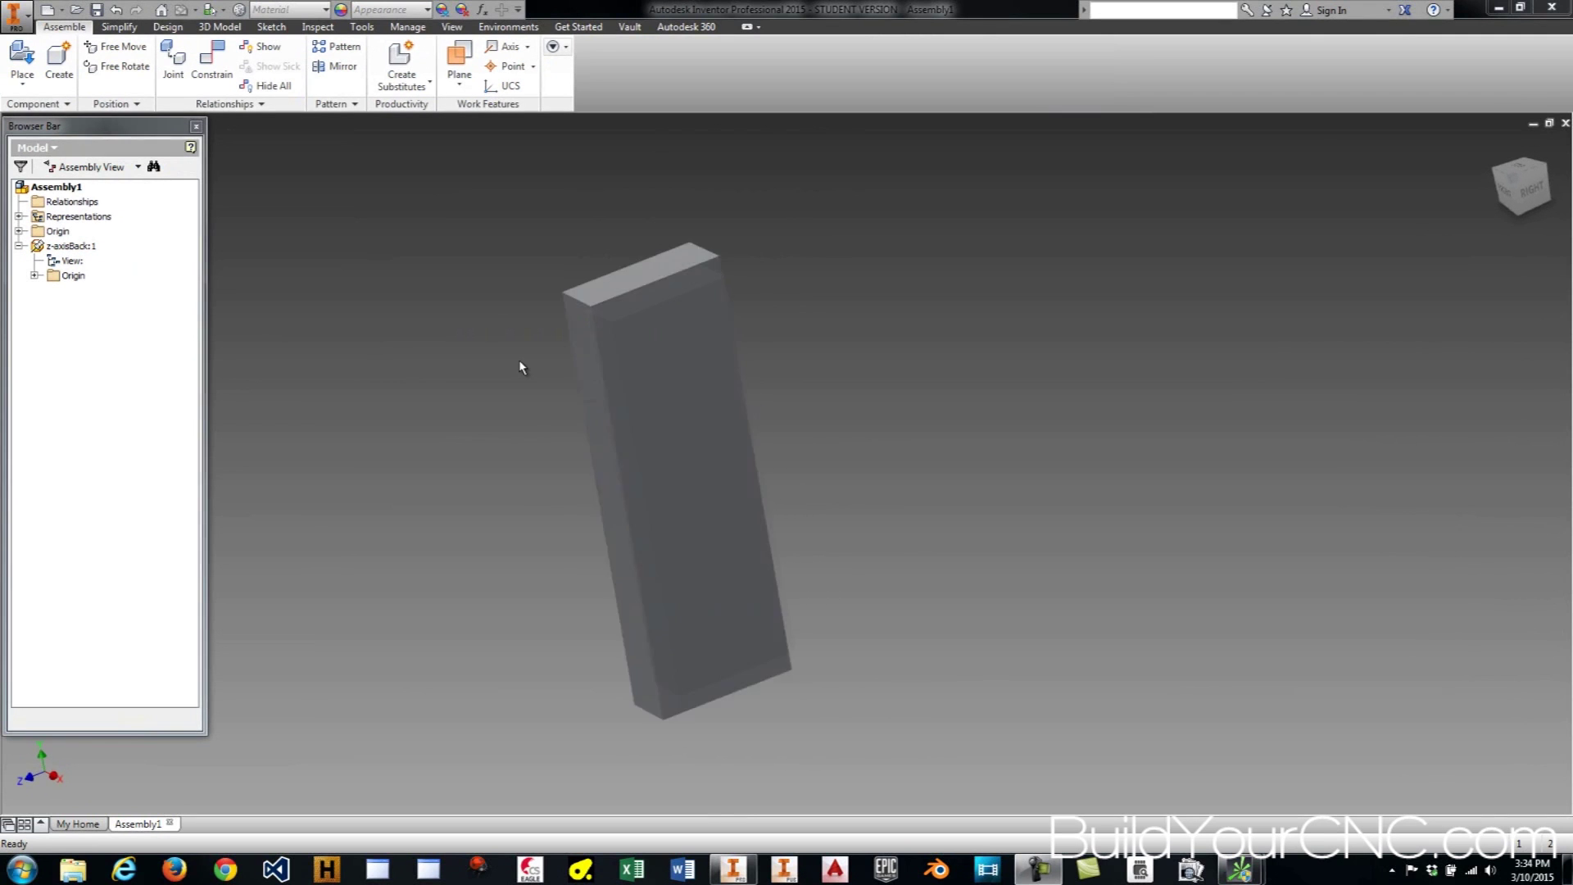
pyautogui.scroll(-1, 520, 366)
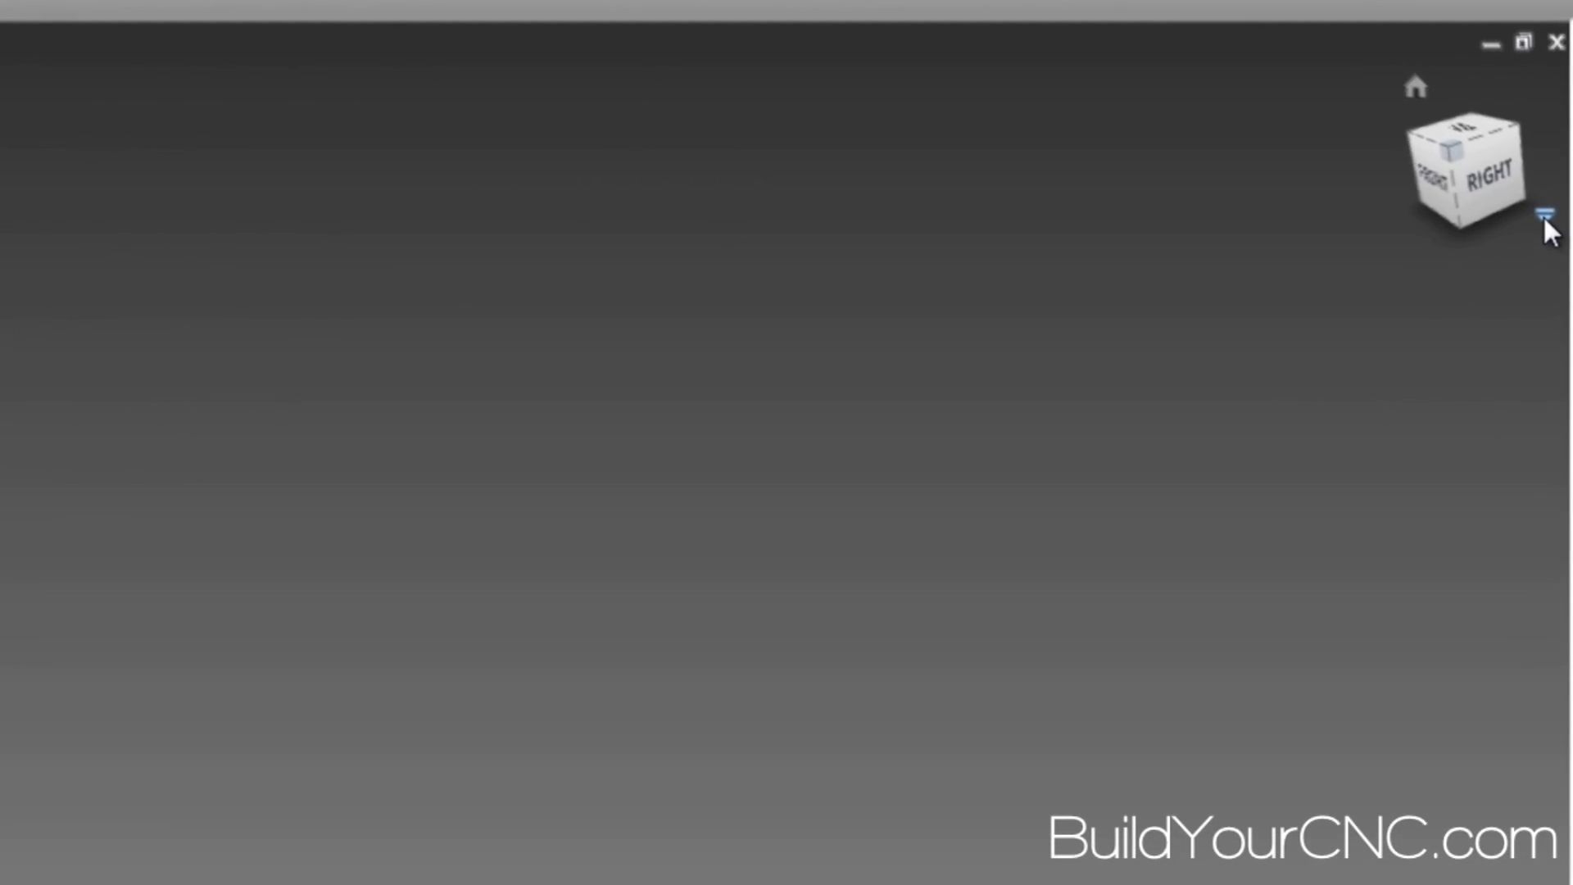
pyautogui.click(1558, 211)
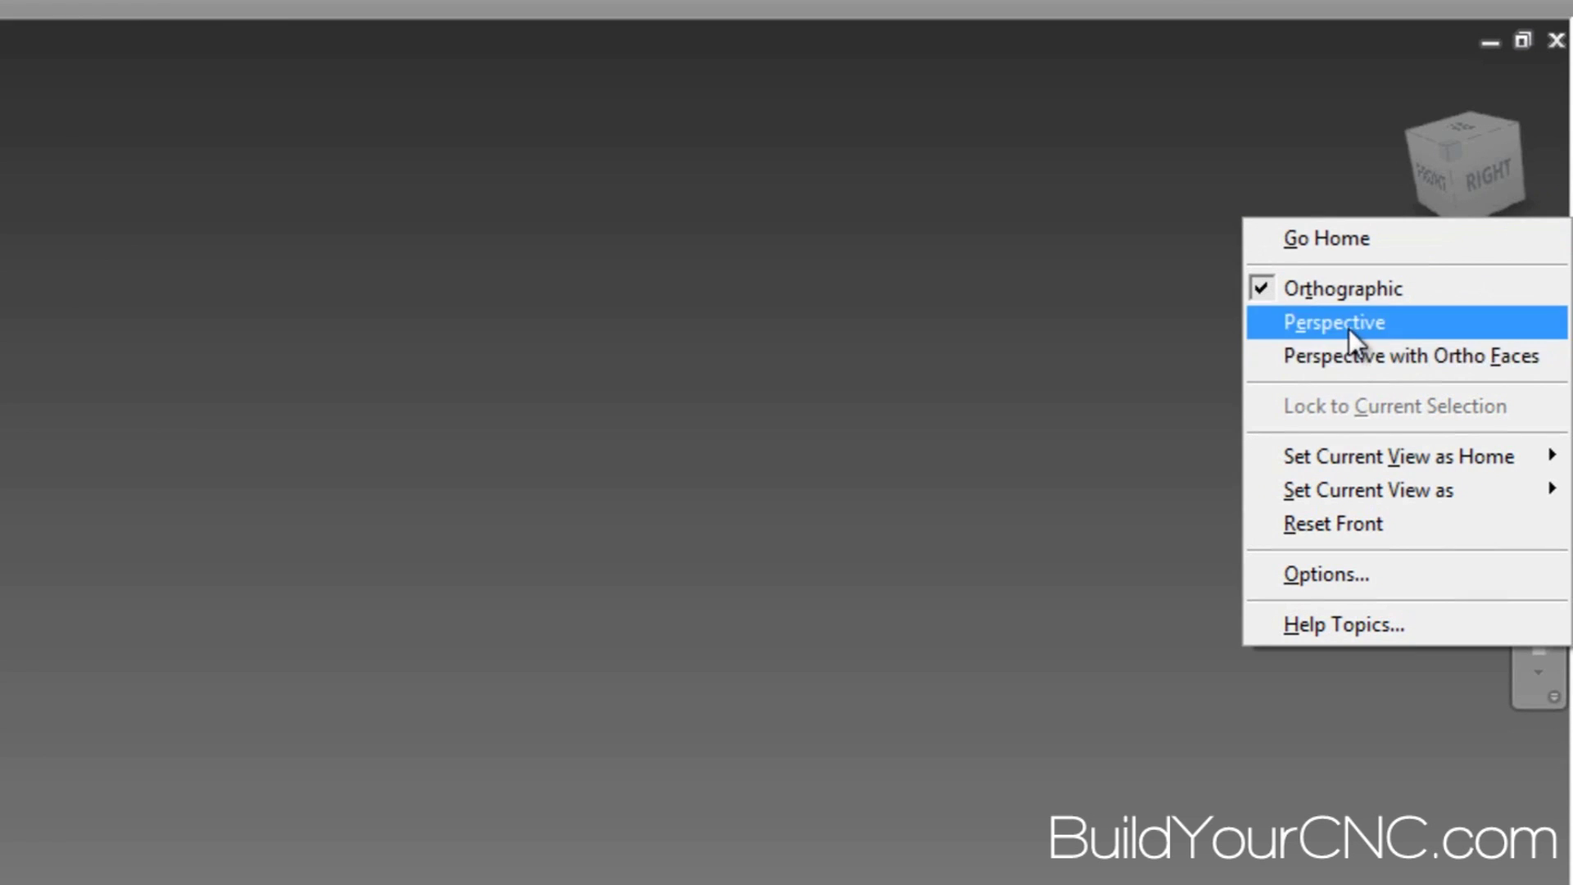
pyautogui.click(1428, 358)
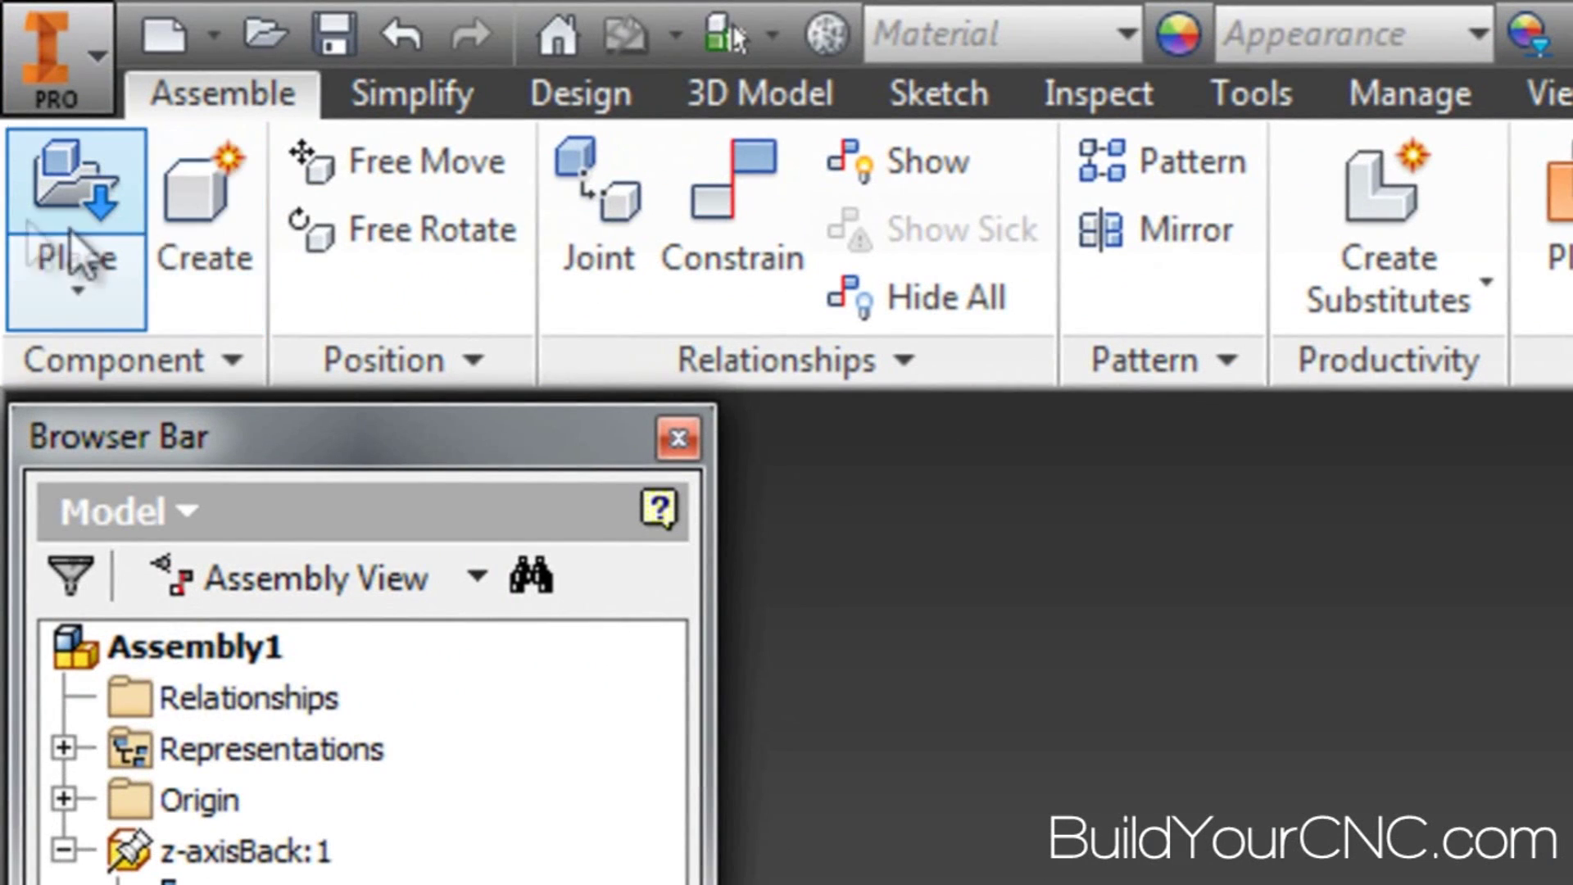
# Set up a new in-place component from the Standard.ipt template and name it TopRouterMount
pyautogui.click(203, 225)
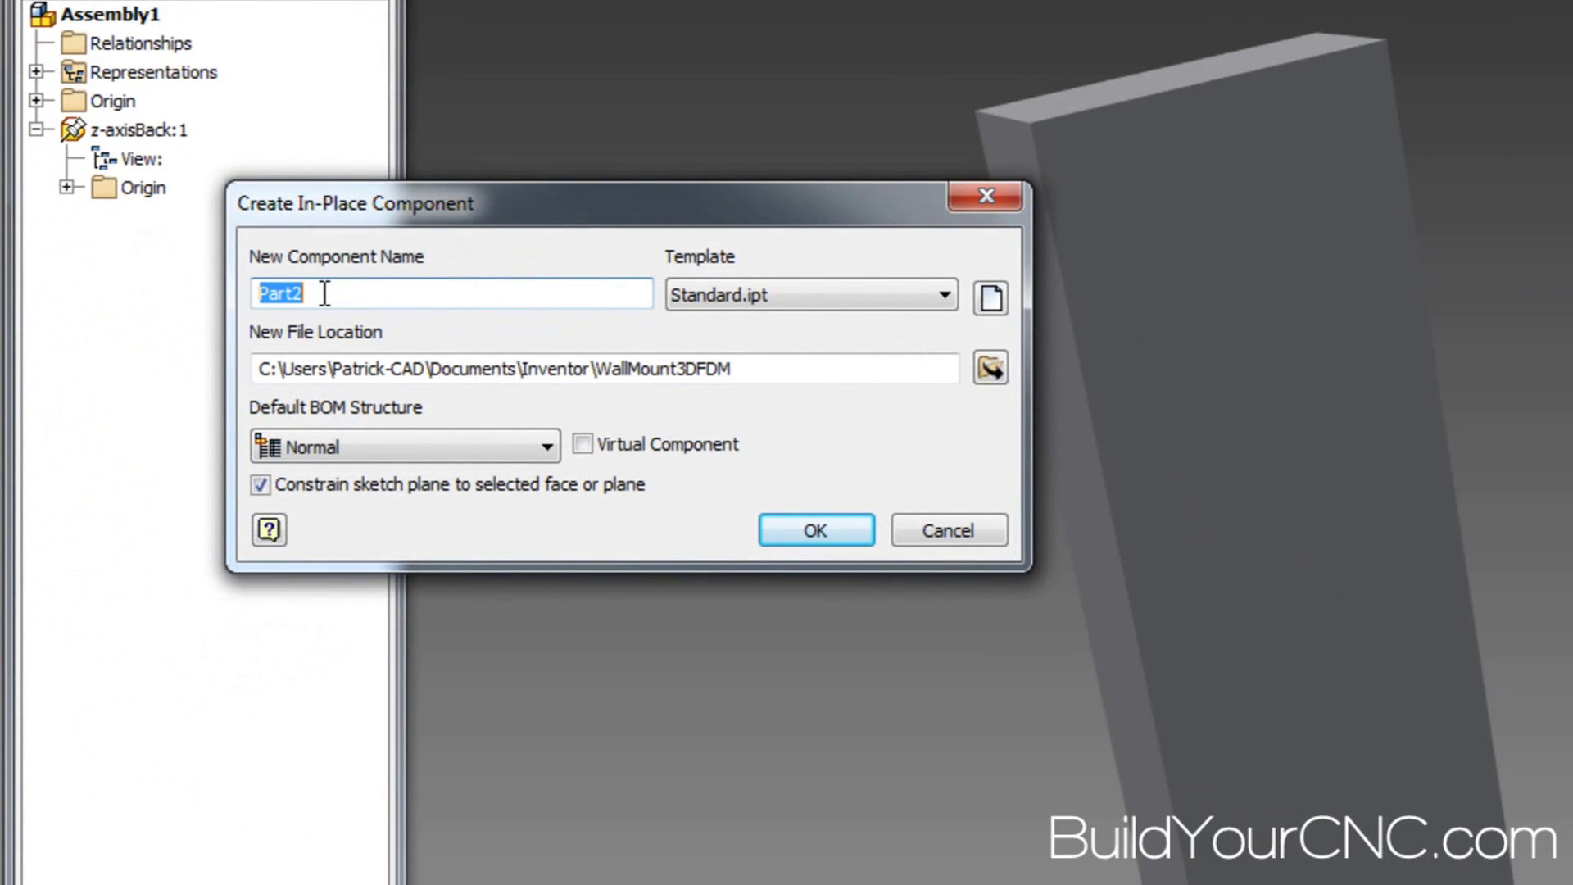
pyautogui.write('MiddleRouterMount')
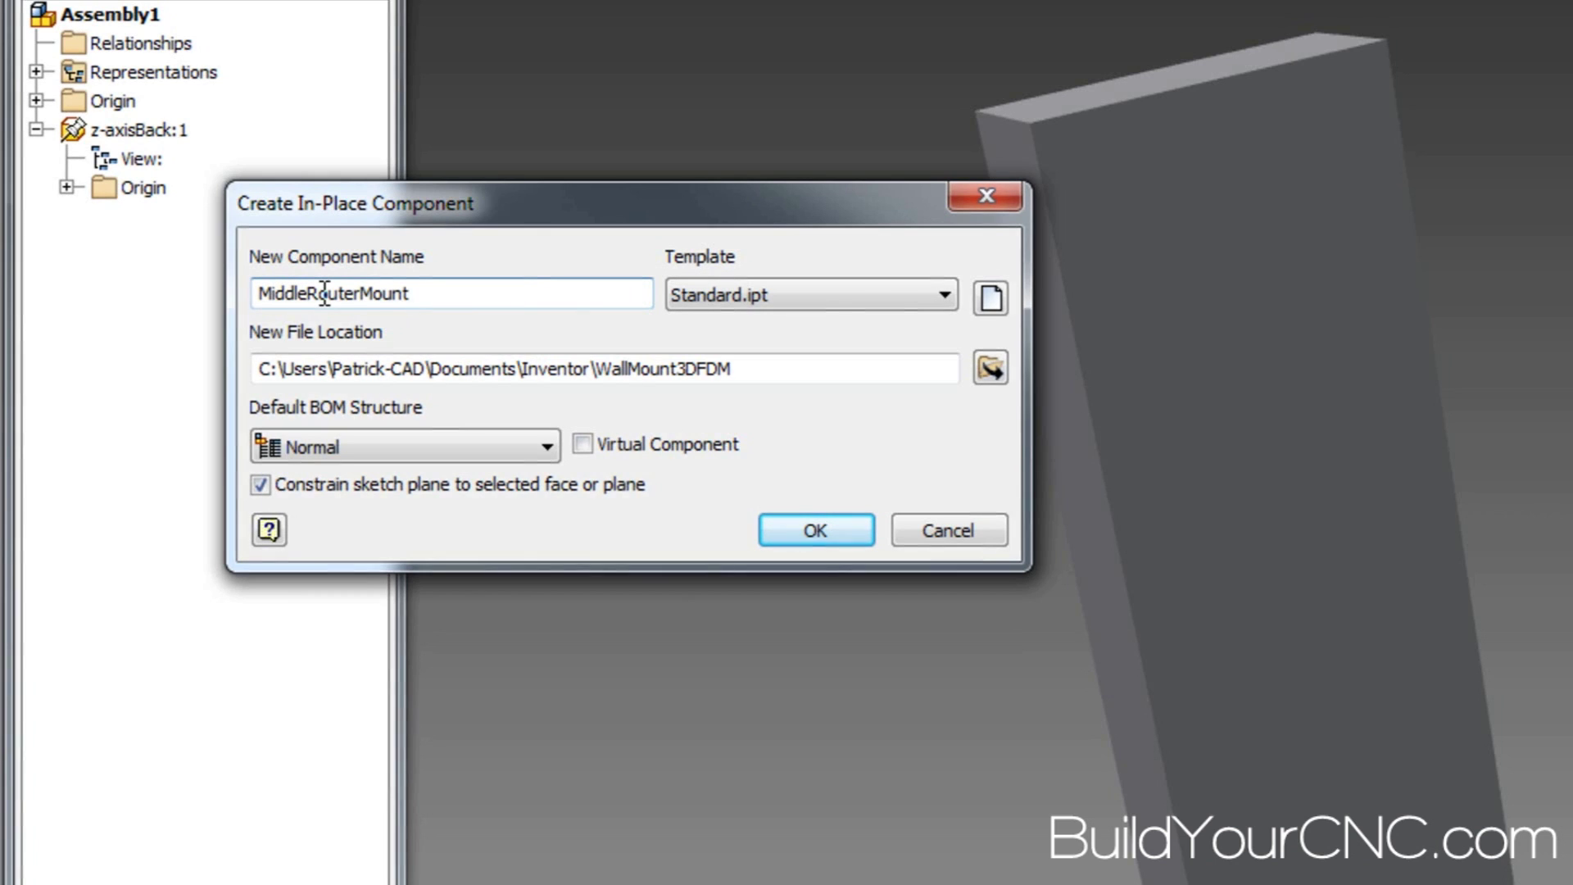
pyautogui.press('BackSpace')
pyautogui.press('BackSpace')
pyautogui.press('BackSpace')
pyautogui.press('BackSpace')
pyautogui.press('BackSpace')
pyautogui.press('BackSpace')
pyautogui.press('BackSpace')
pyautogui.press('BackSpace')
pyautogui.press('BackSpace')
pyautogui.press('BackSpace')
pyautogui.press('BackSpace')
pyautogui.press('BackSpace')
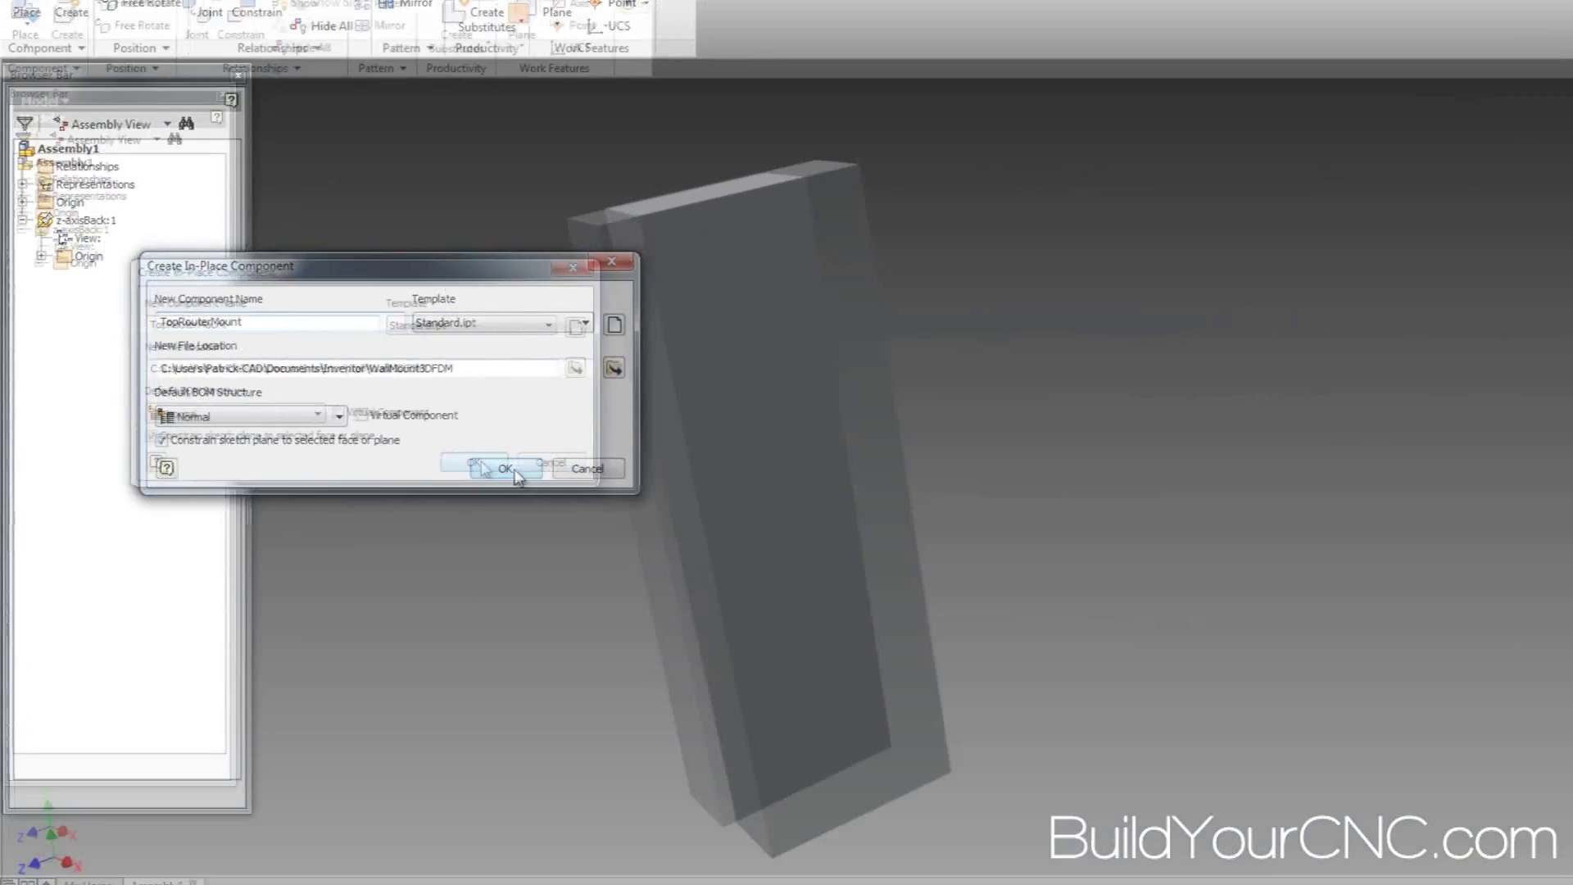
# Create the new part on the wide face of the back plate and start a 2D sketch on its horizontal plane
pyautogui.click(815, 530)
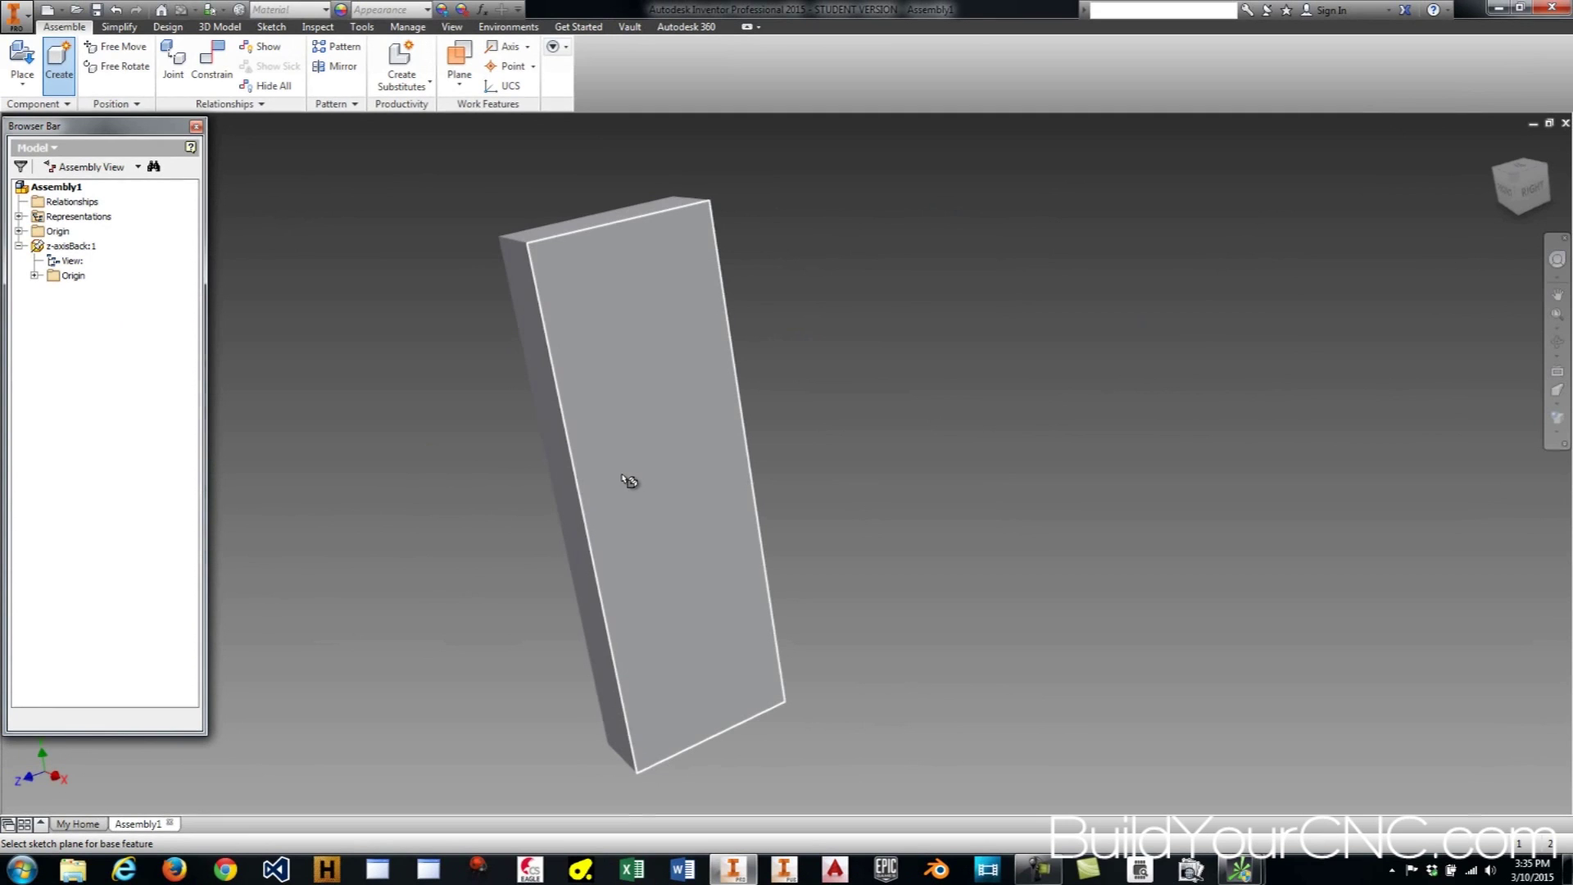
pyautogui.click(658, 480)
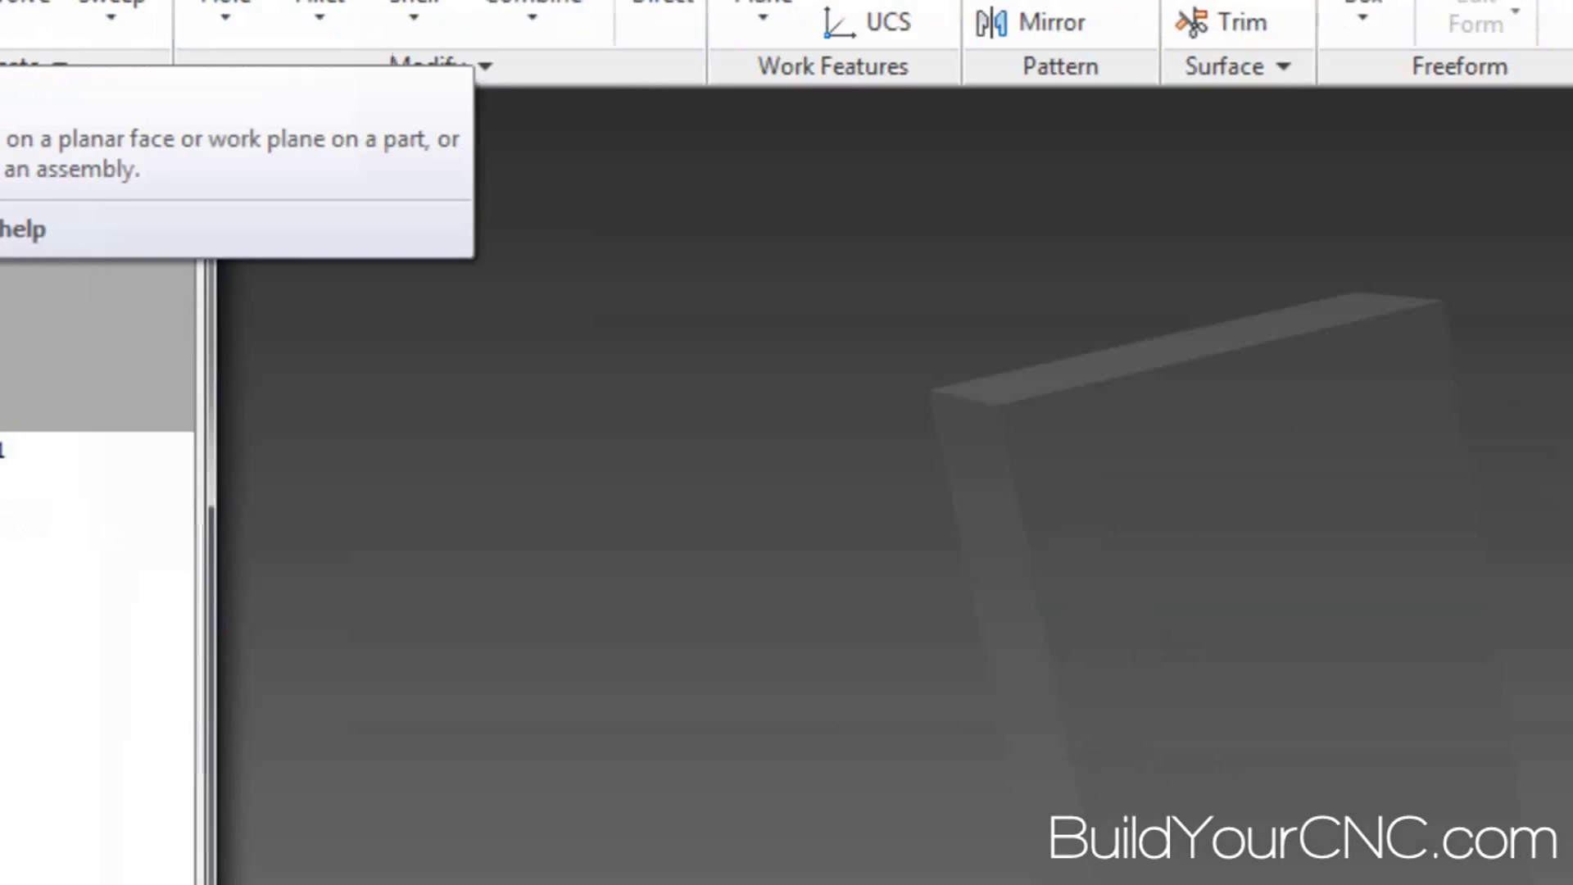
pyautogui.click(99, 211)
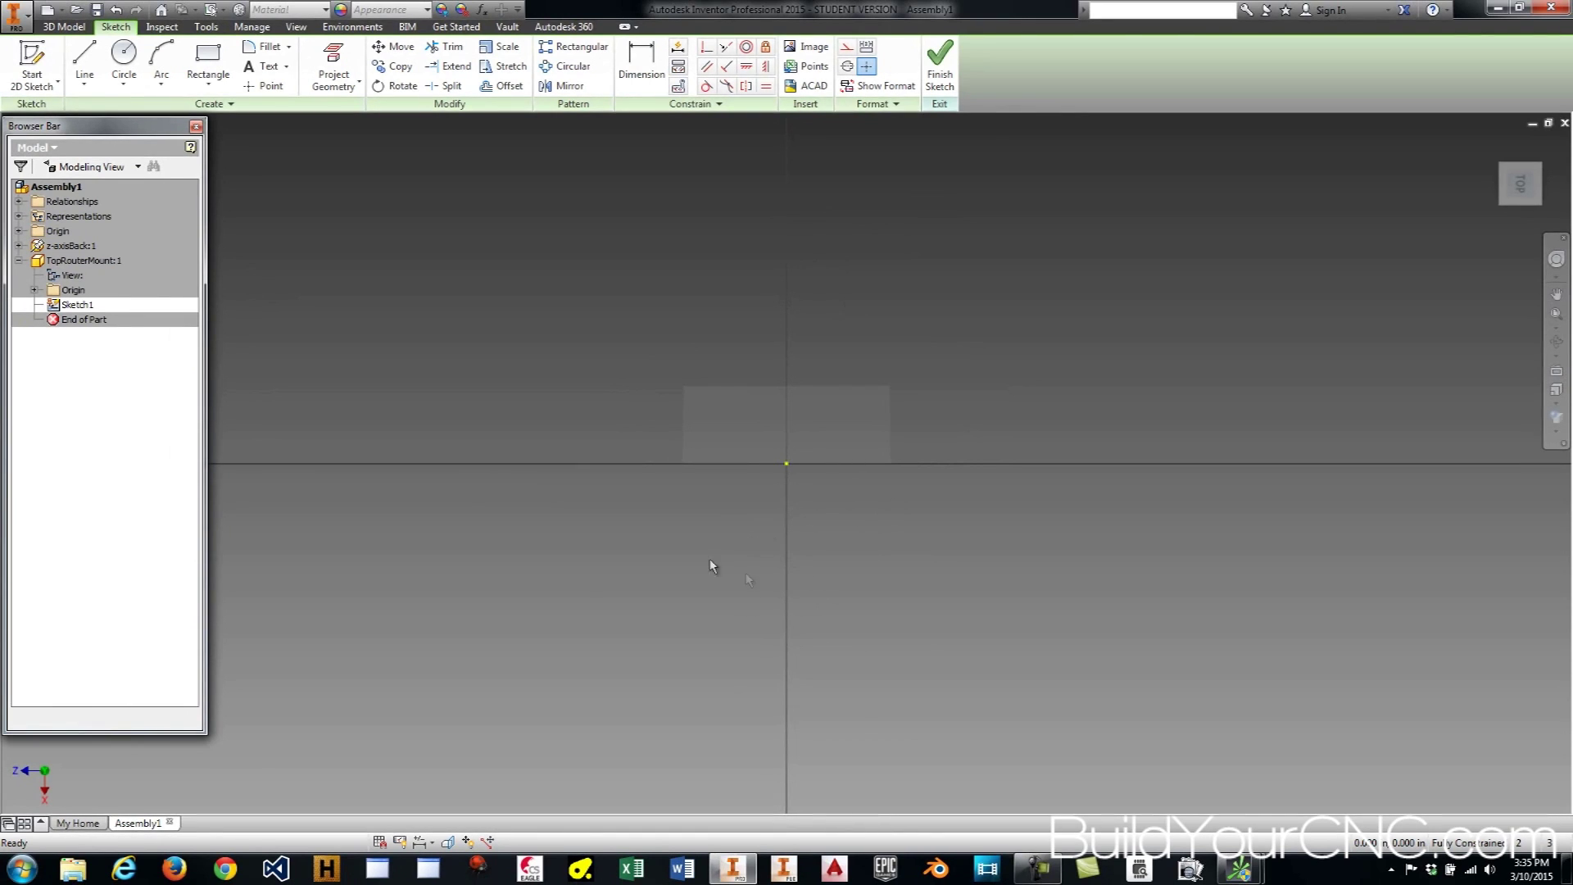
pyautogui.click(205, 56)
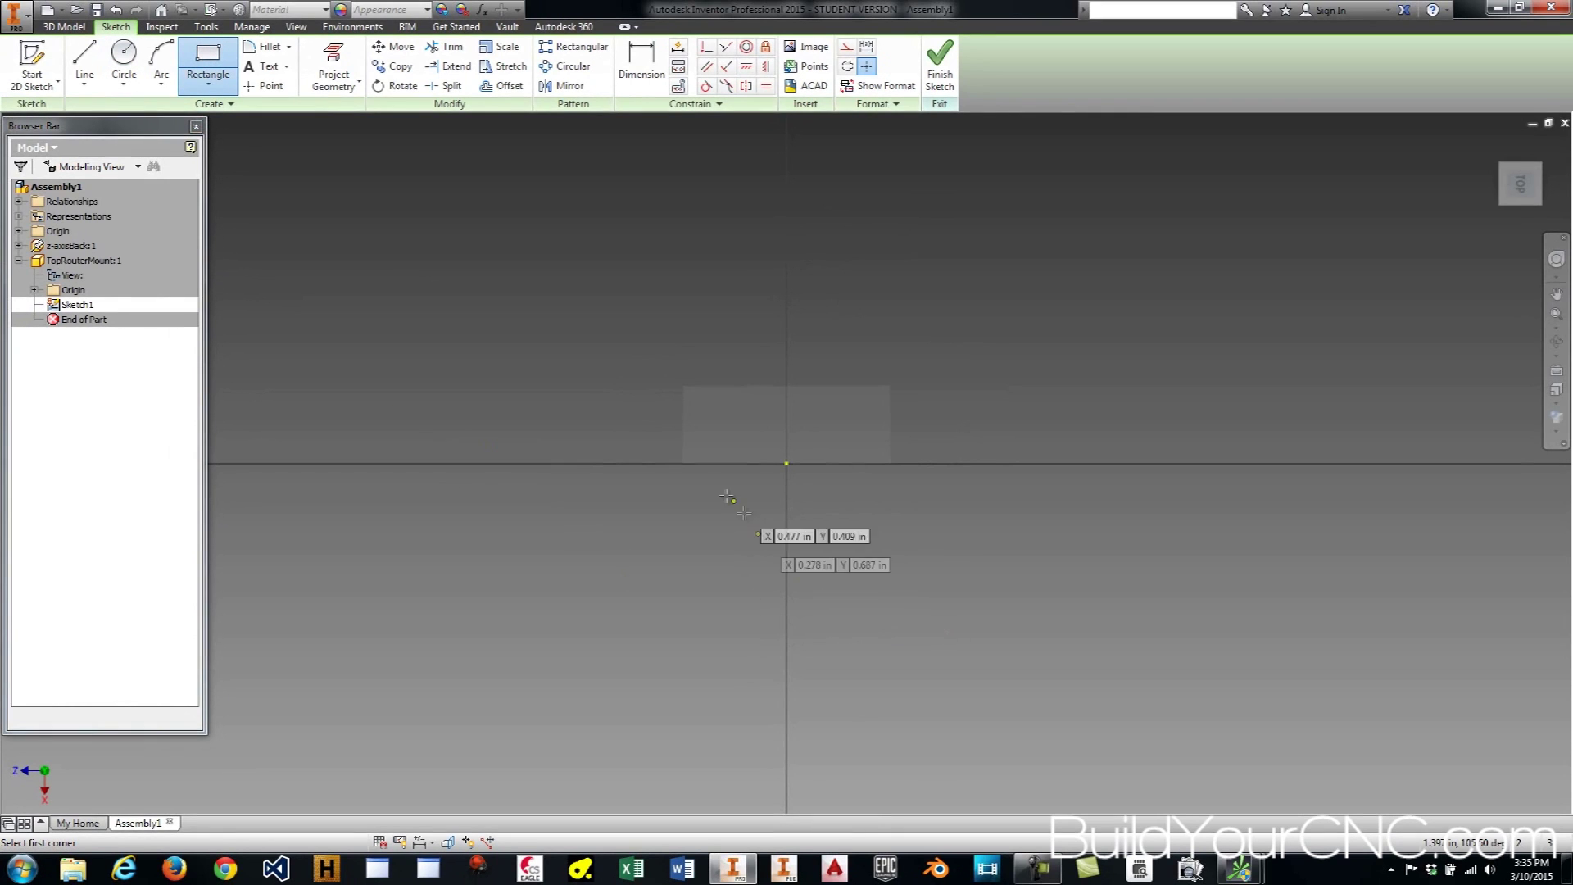
pyautogui.click(654, 473)
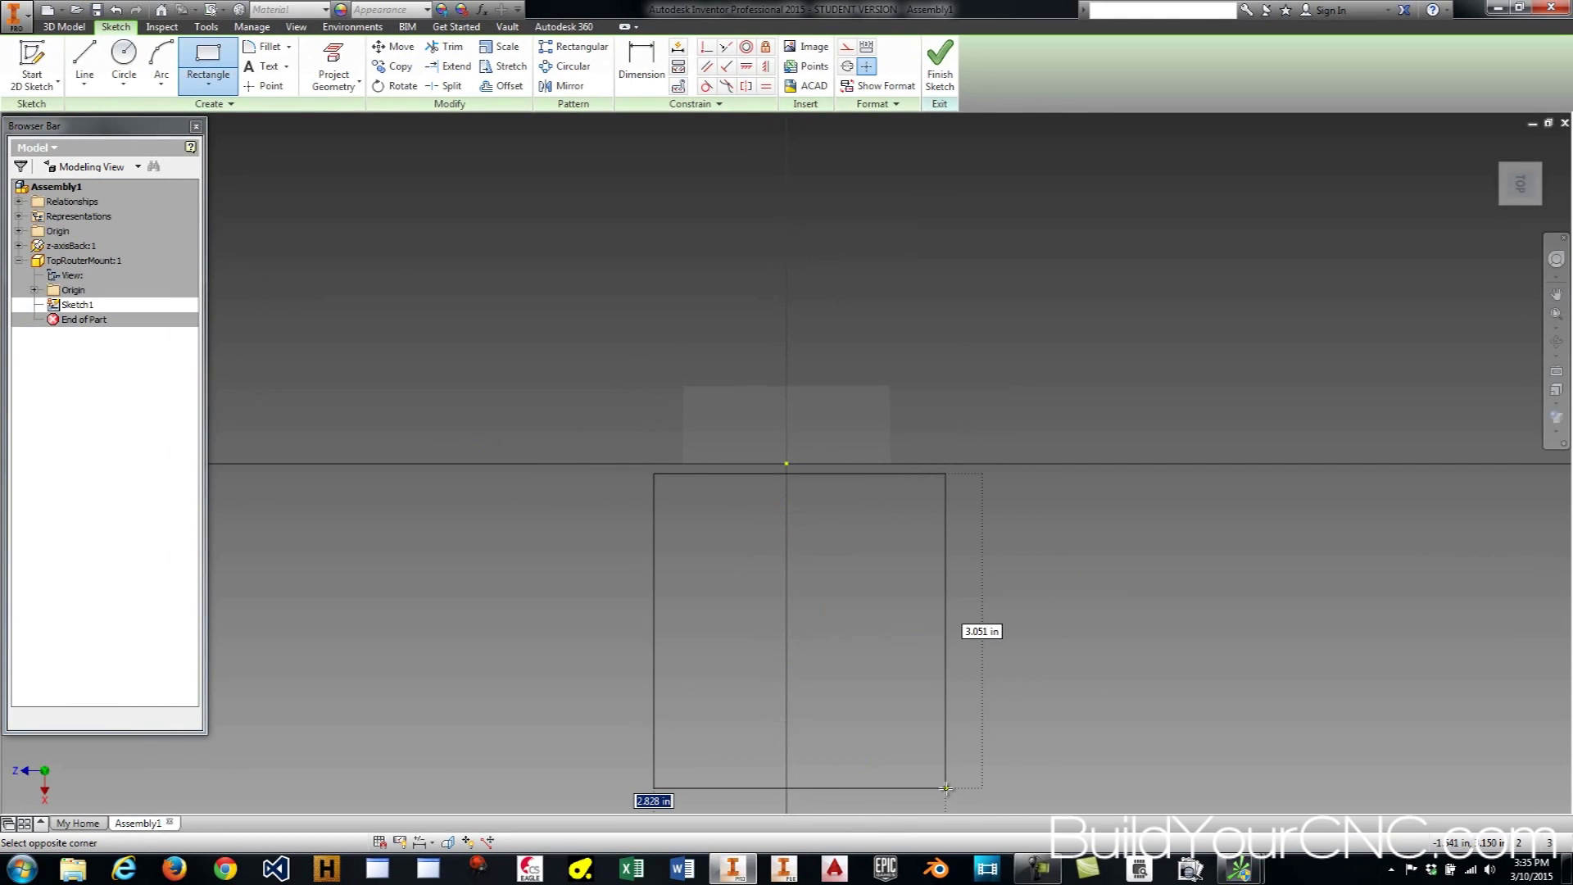
pyautogui.press('Escape')
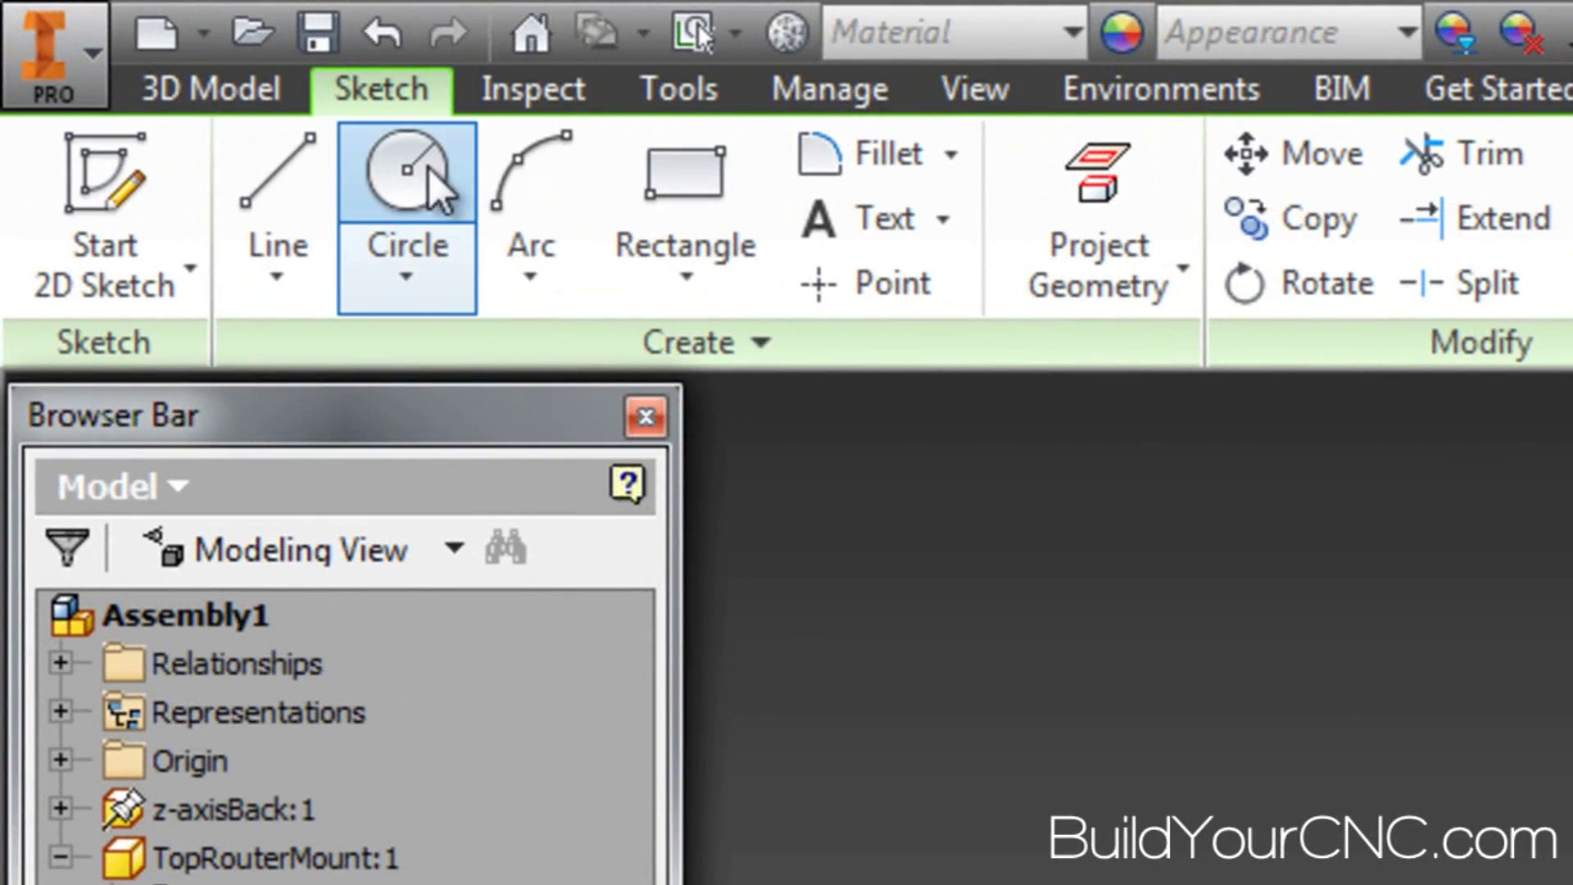
# Draw a circle centred on the sketch axis in front of the back plate and set its diameter to 3.5 in
pyautogui.click(427, 166)
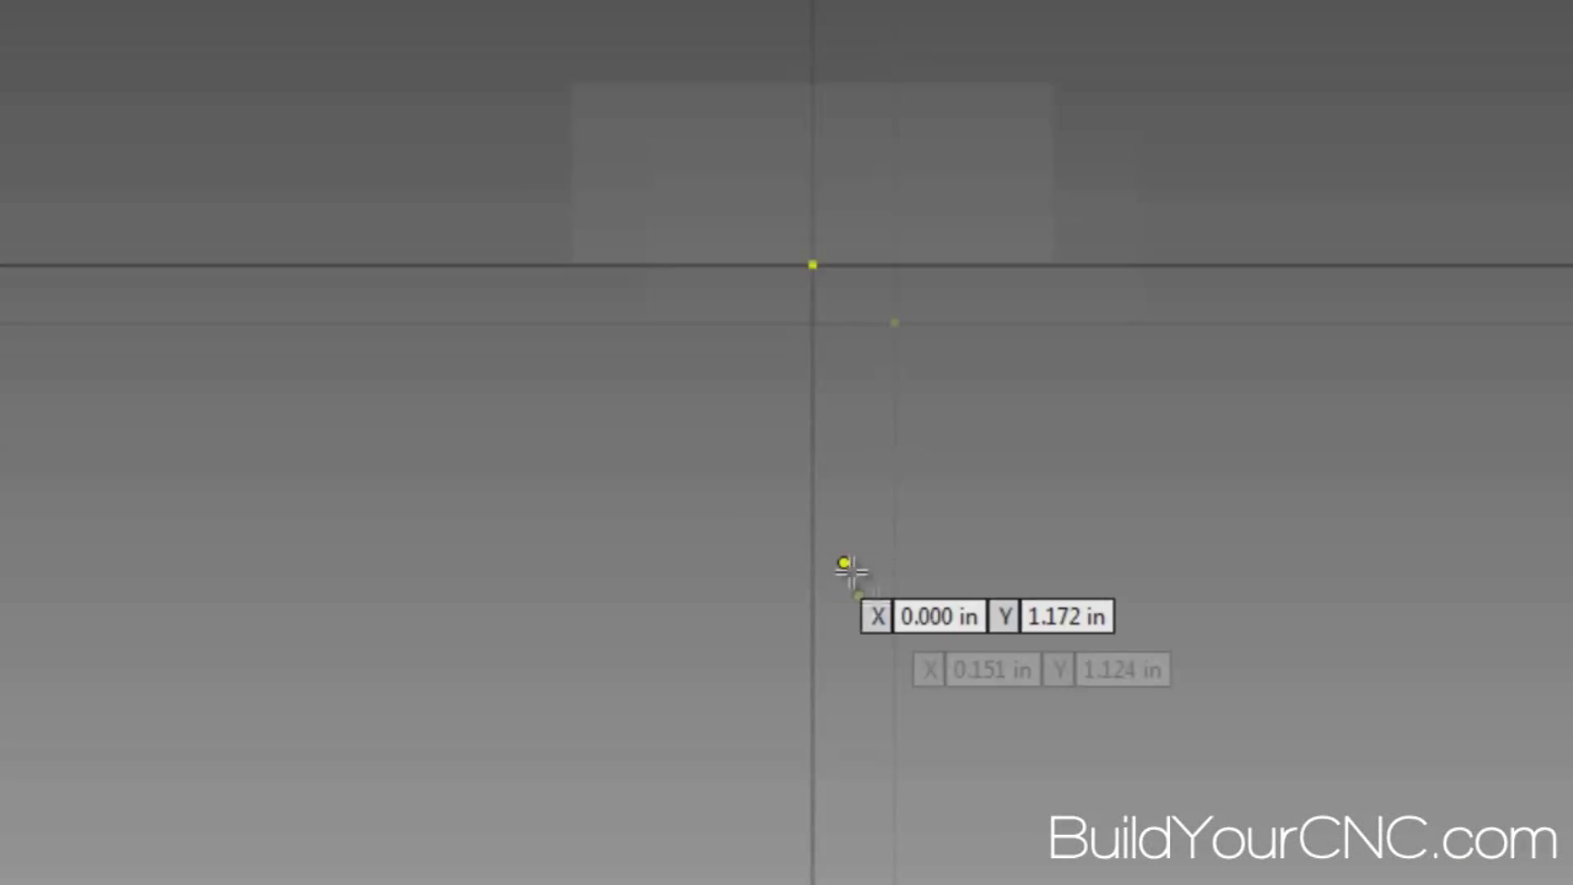
pyautogui.click(746, 648)
pyautogui.click(626, 457)
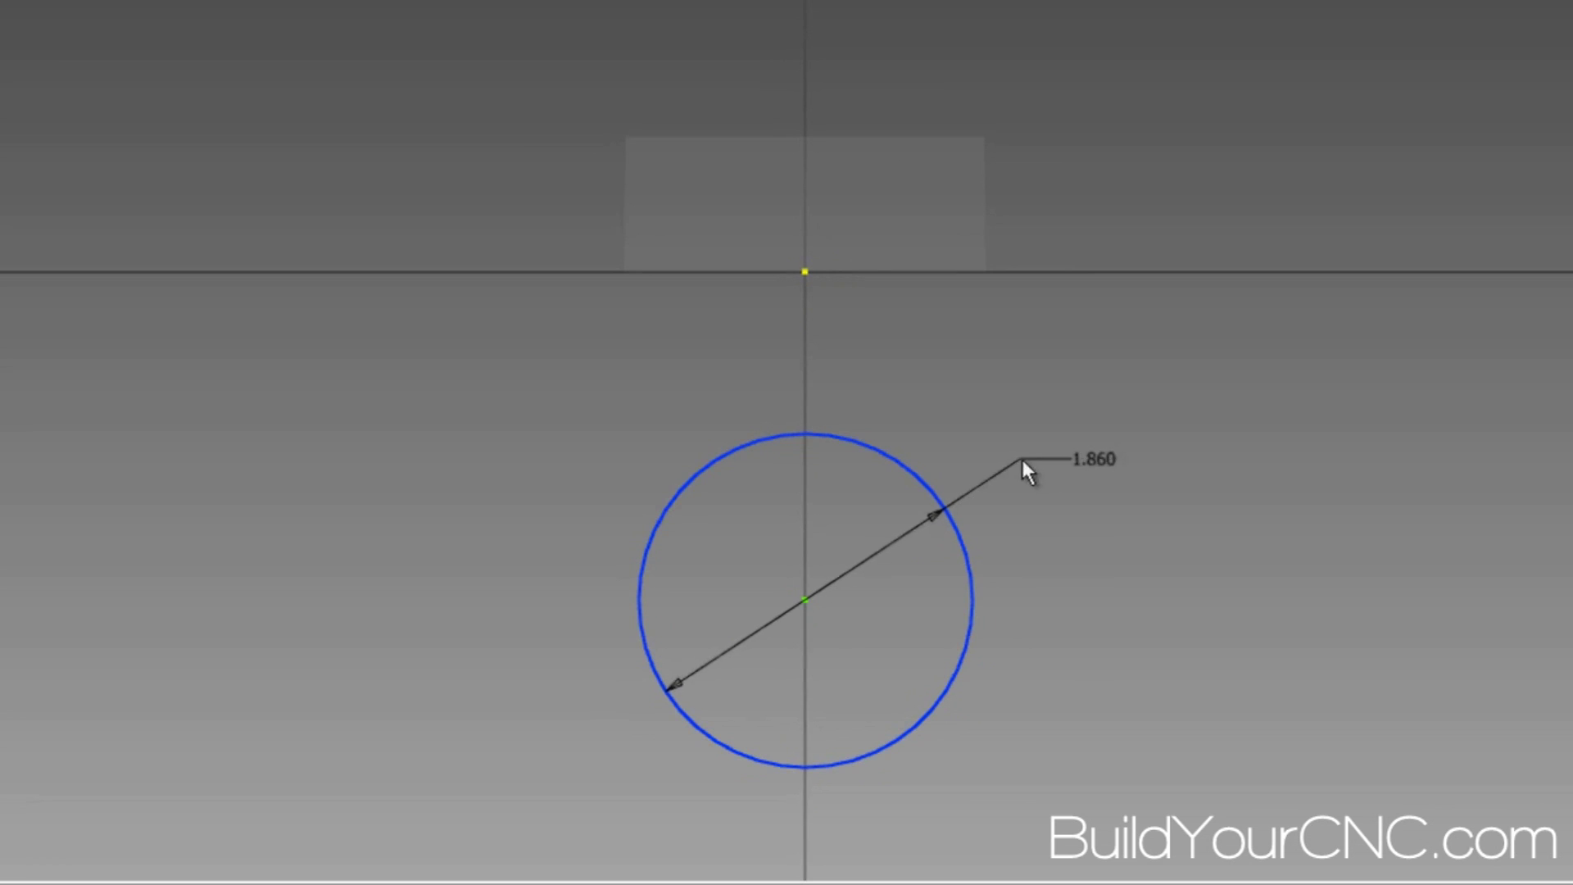
pyautogui.click(1006, 449)
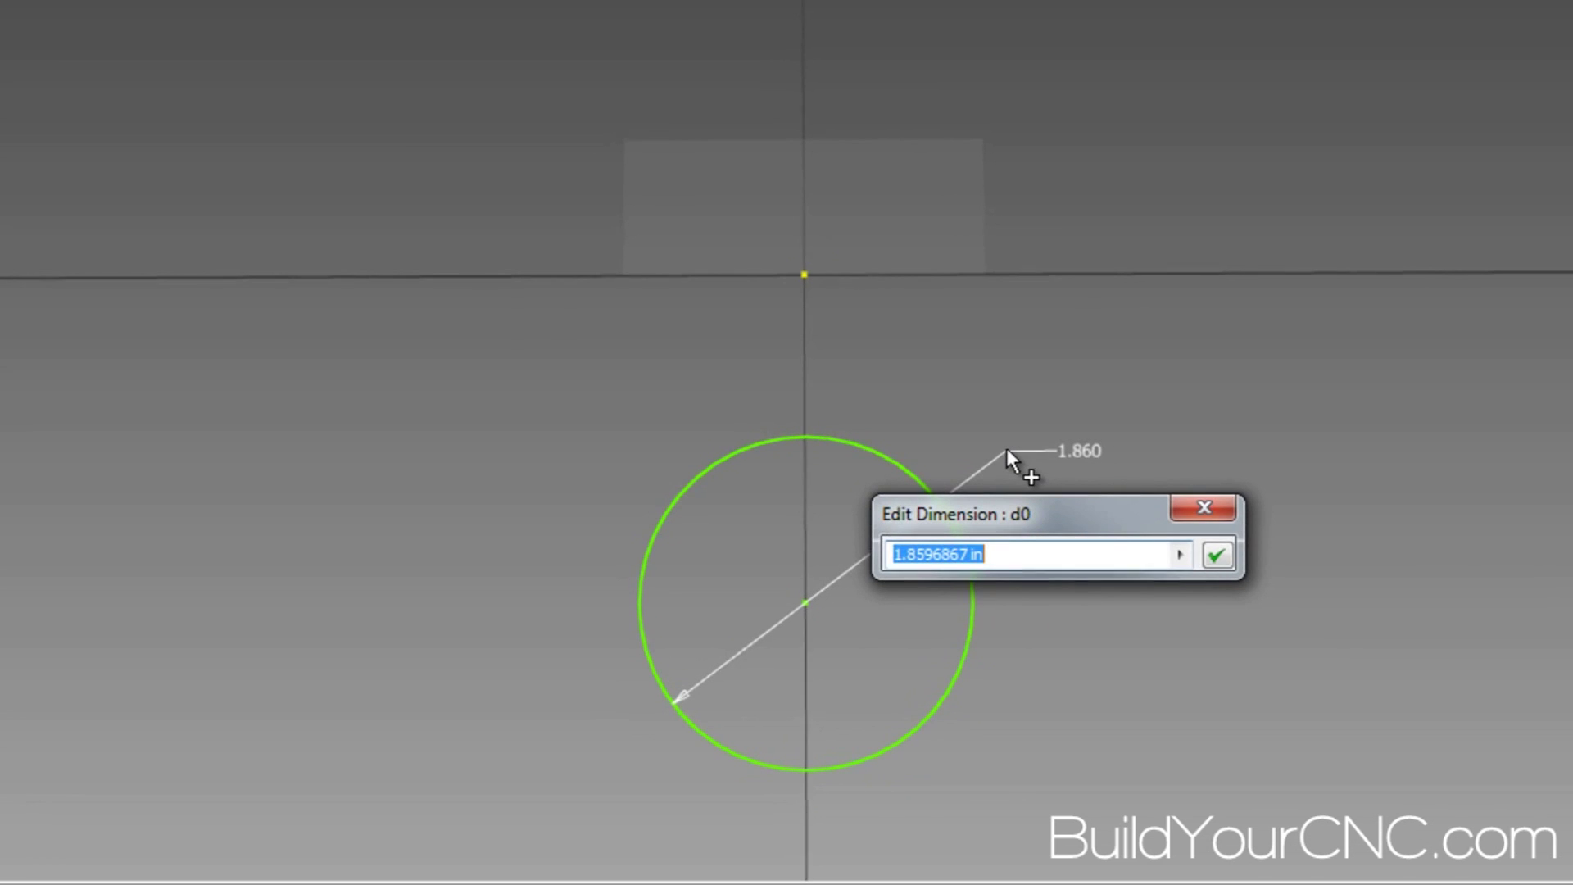
pyautogui.write('3.5')
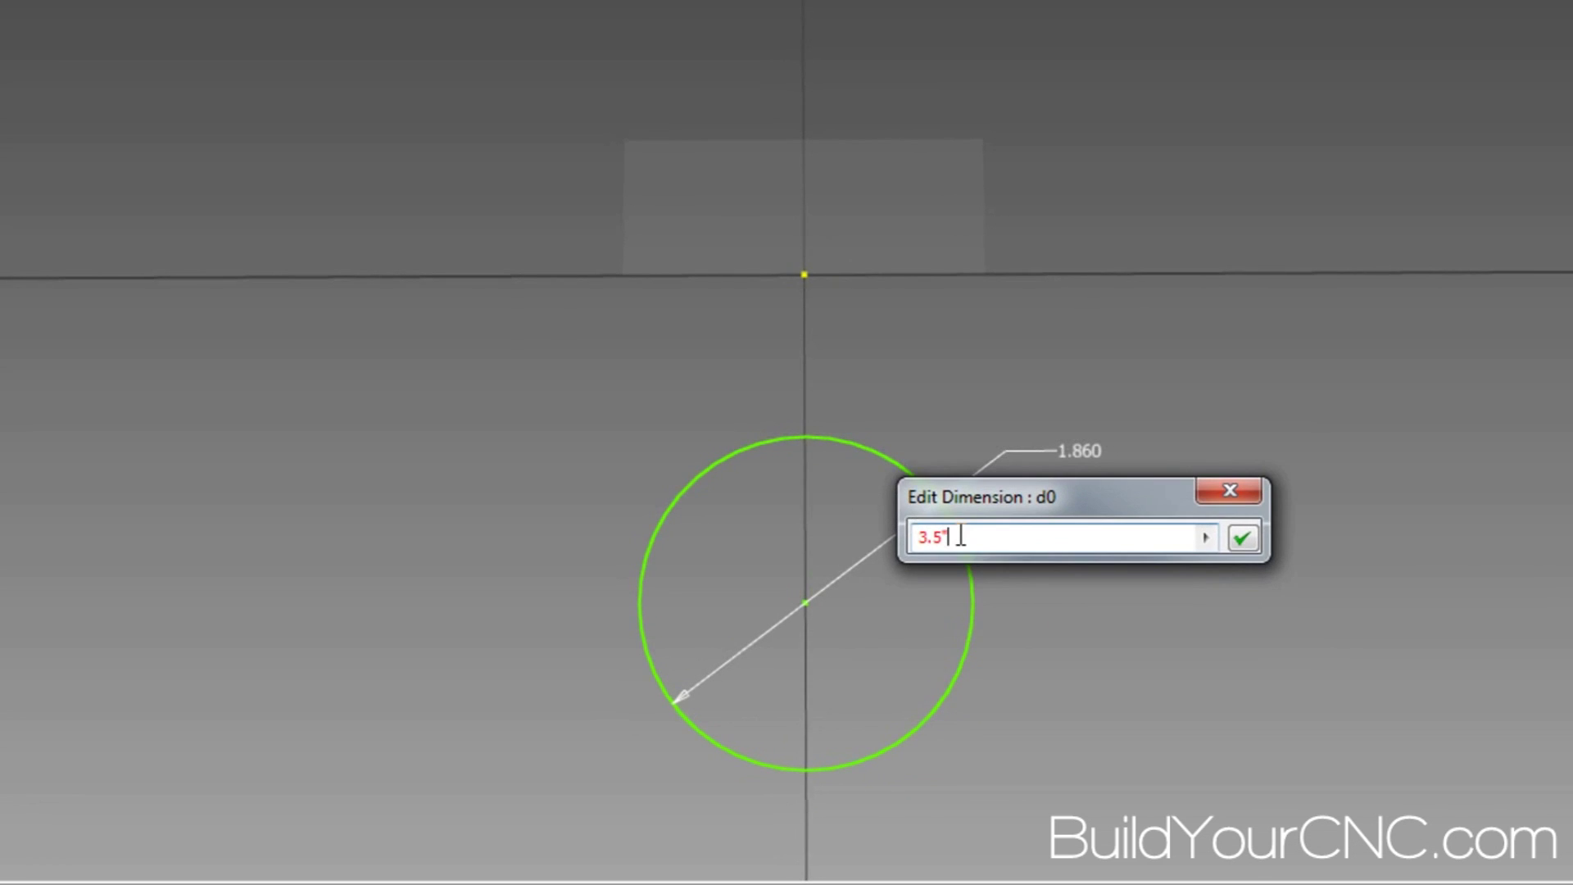
pyautogui.press('Return')
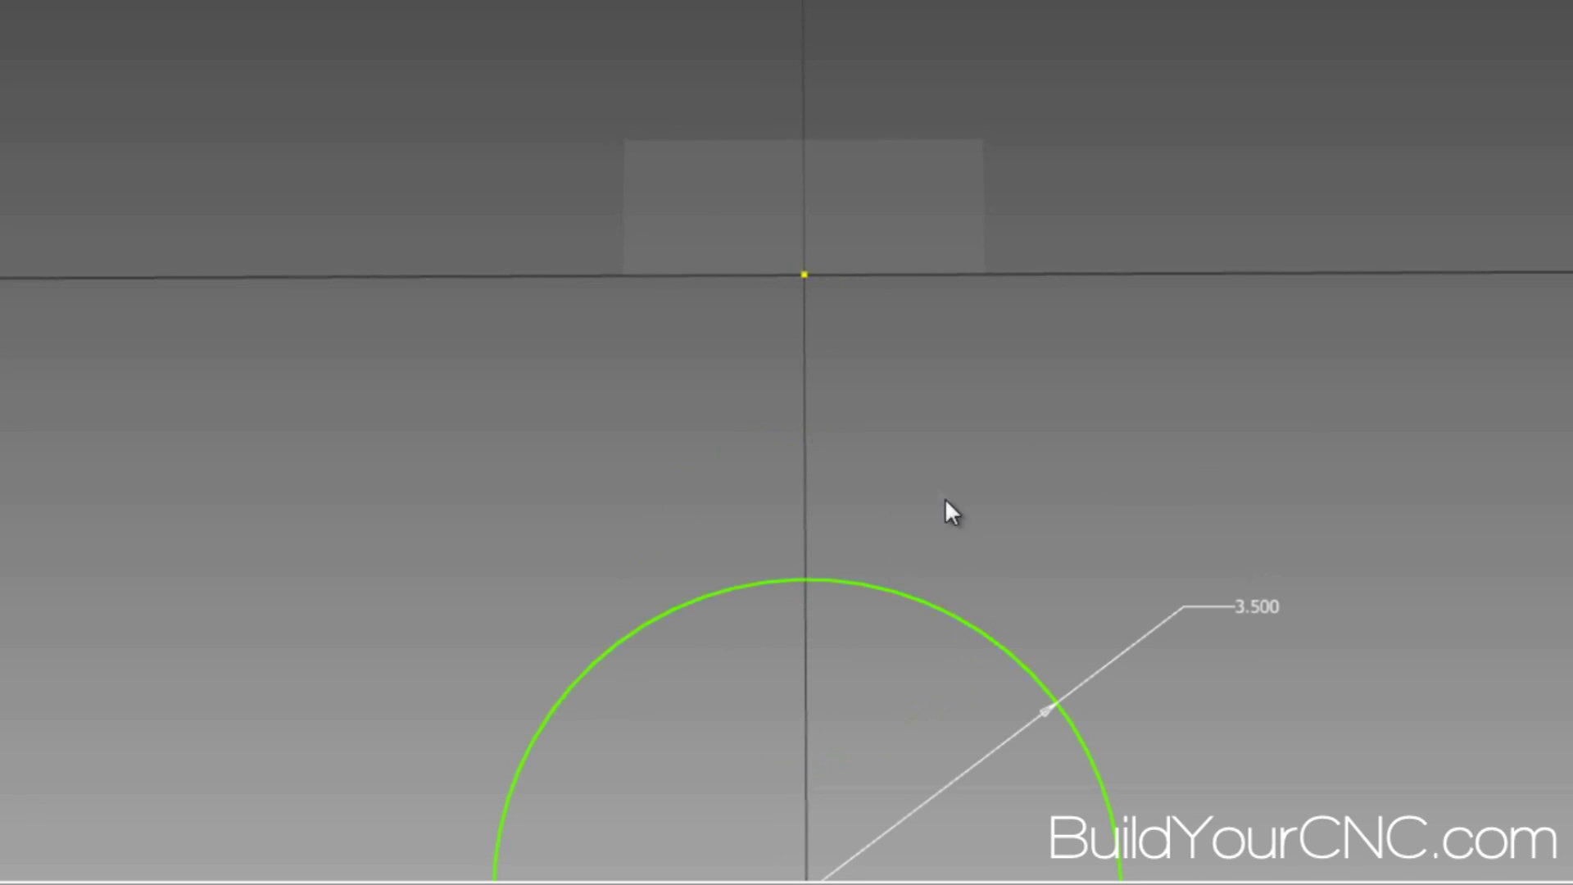
# Draw a second, larger circle about 5.32 in in diameter from the centre of the 3.5 in circle
pyautogui.press('F6')
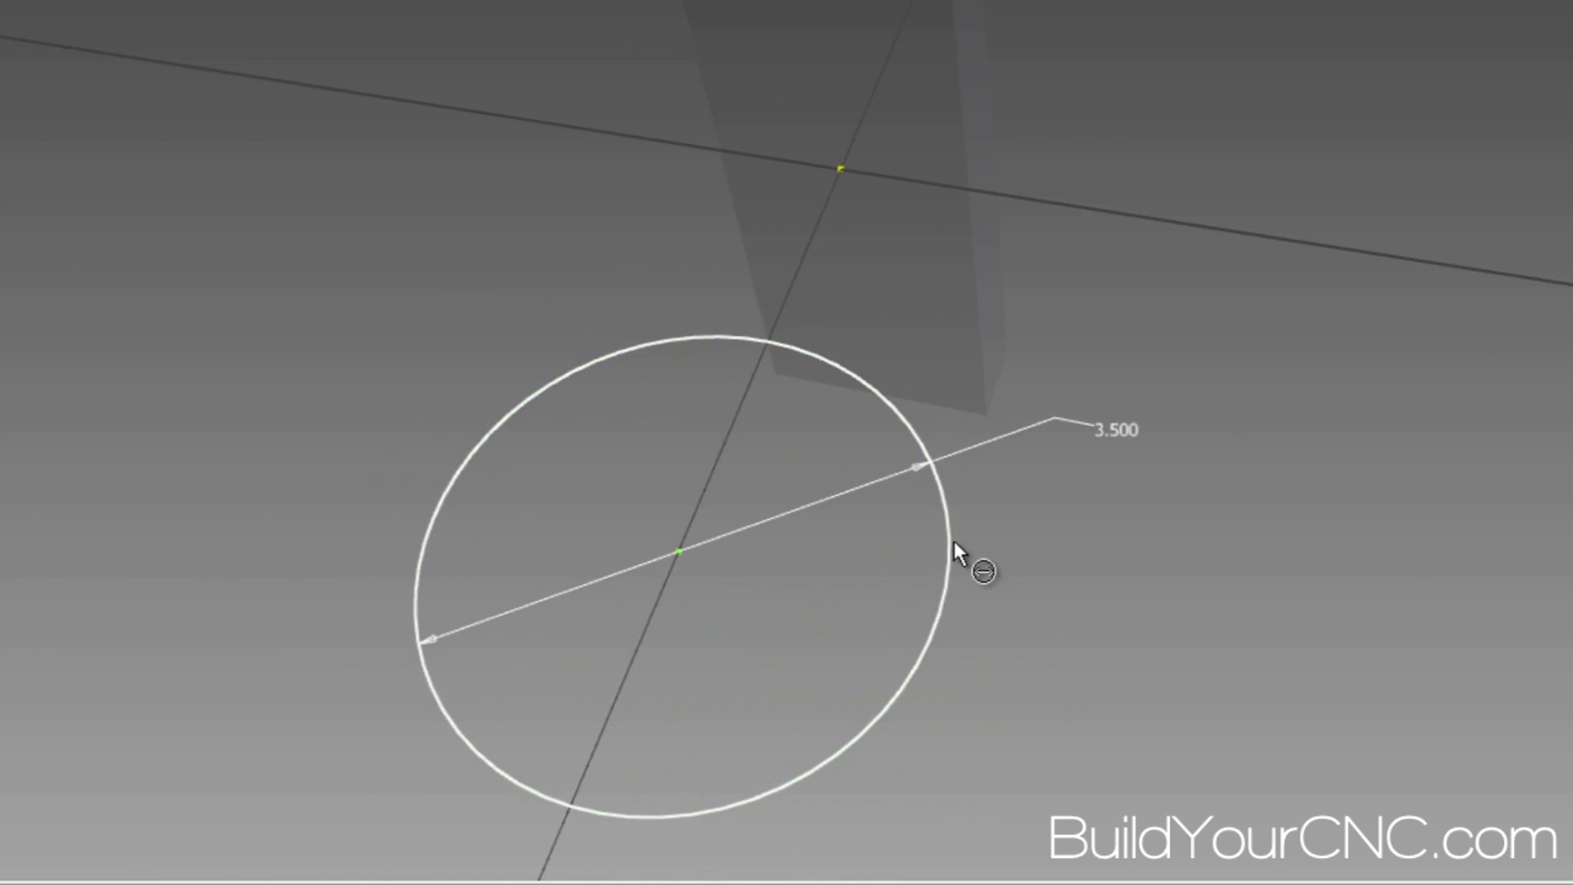
pyautogui.click(950, 545)
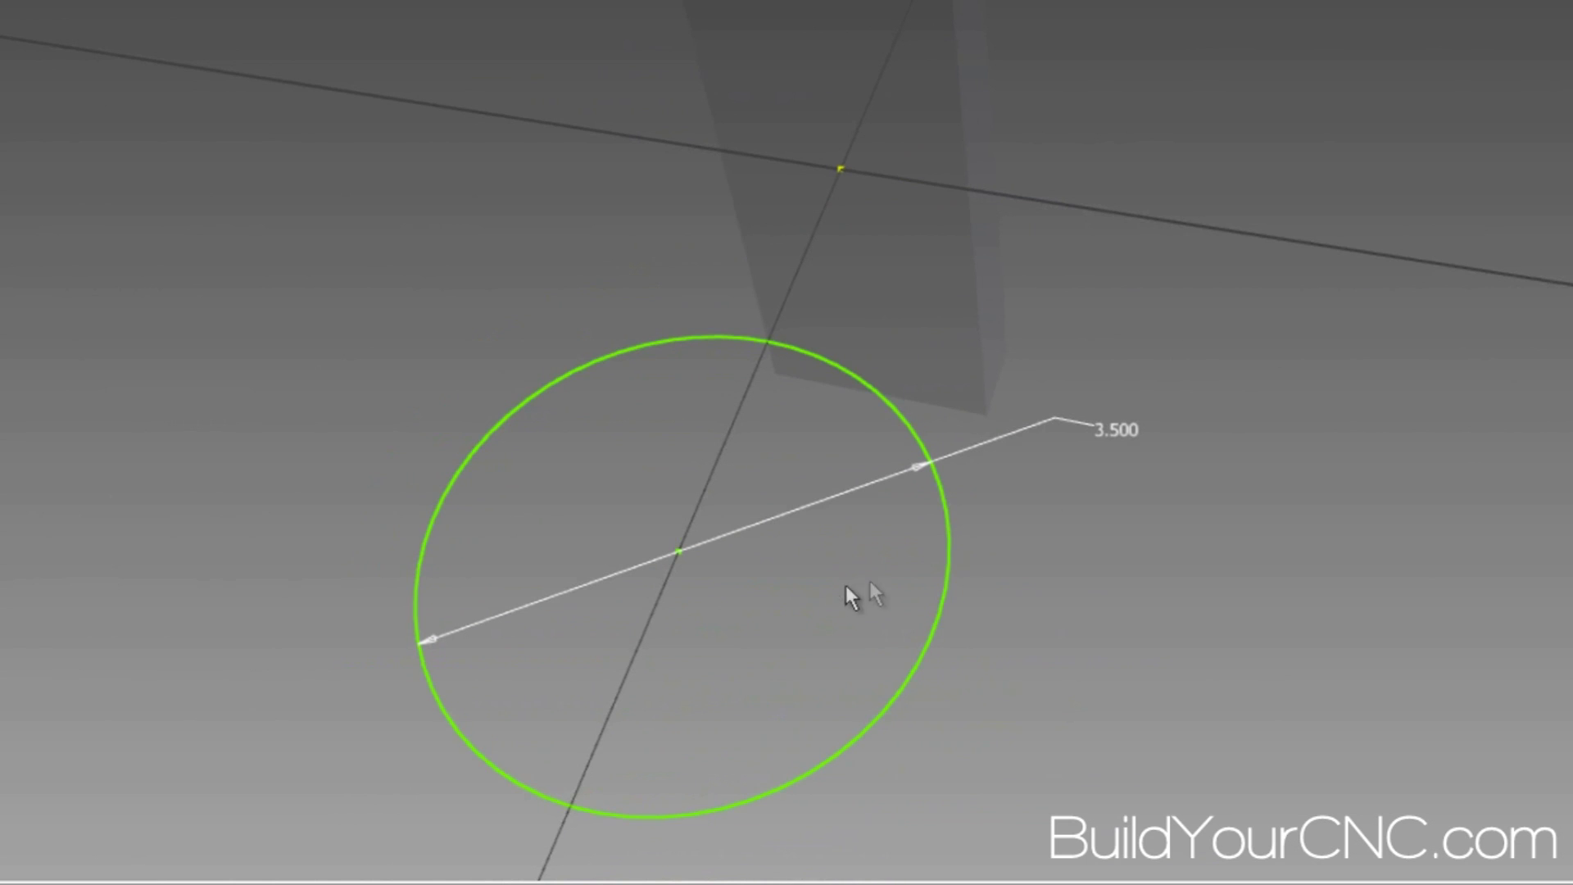
pyautogui.click(677, 552)
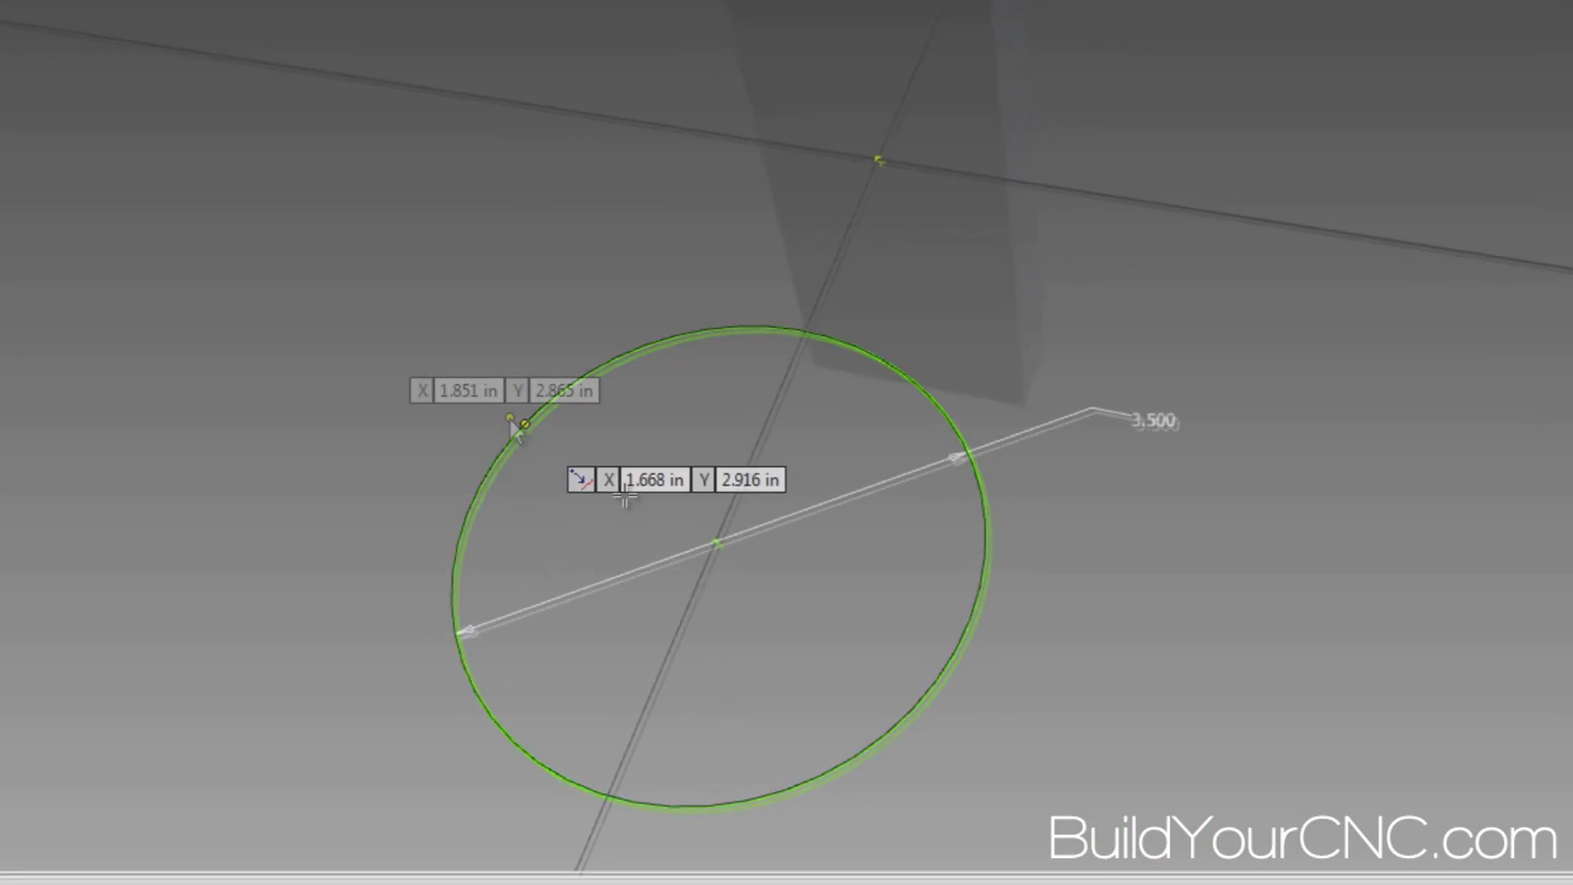
pyautogui.click(715, 541)
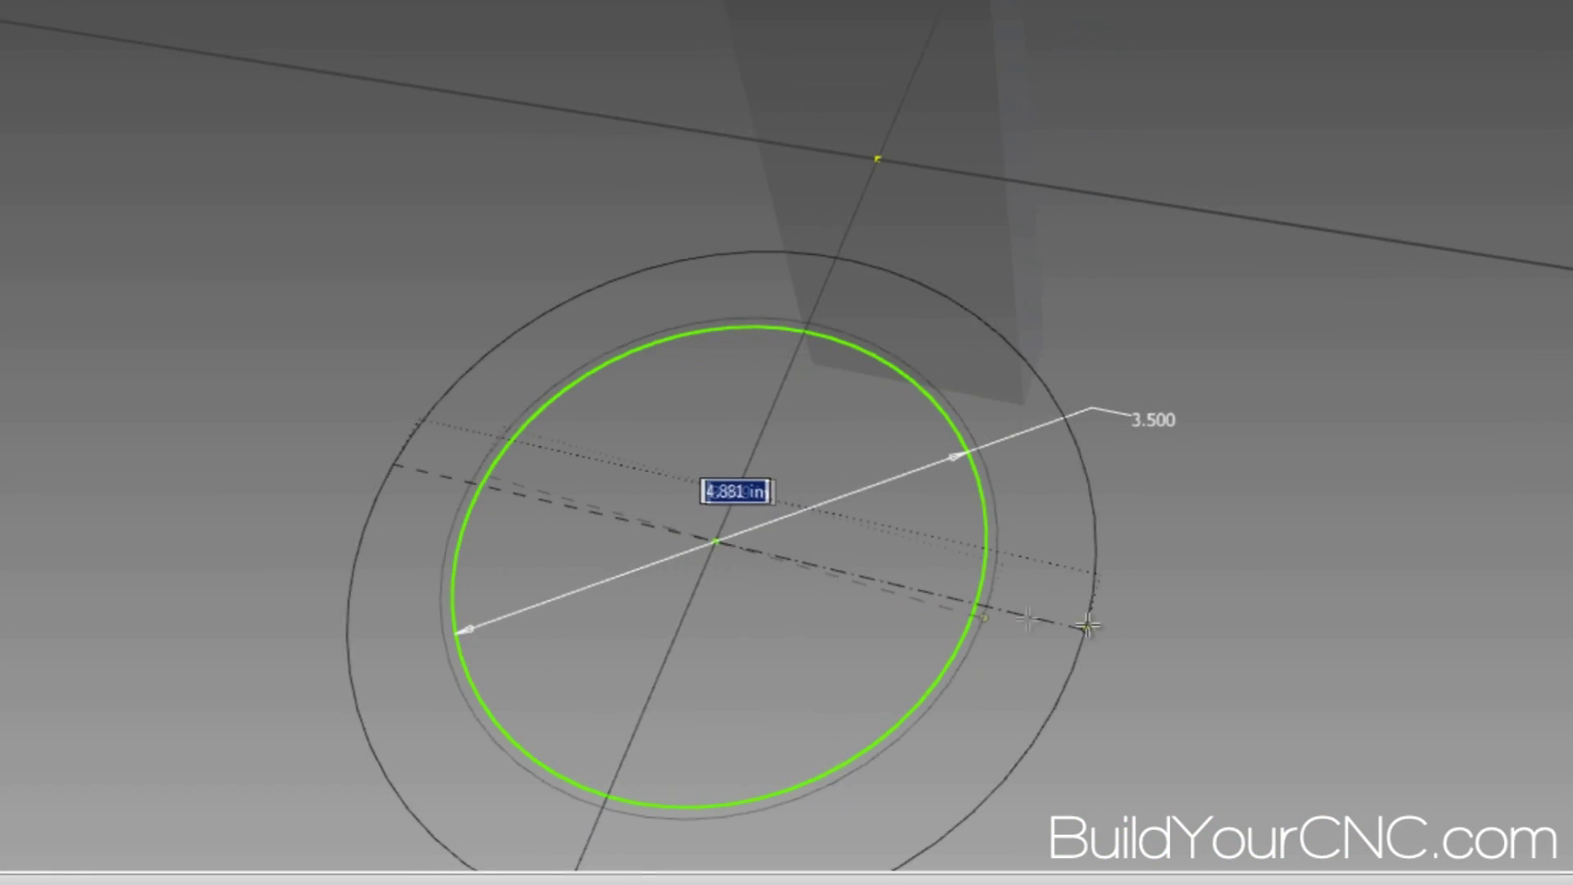
pyautogui.click(1119, 635)
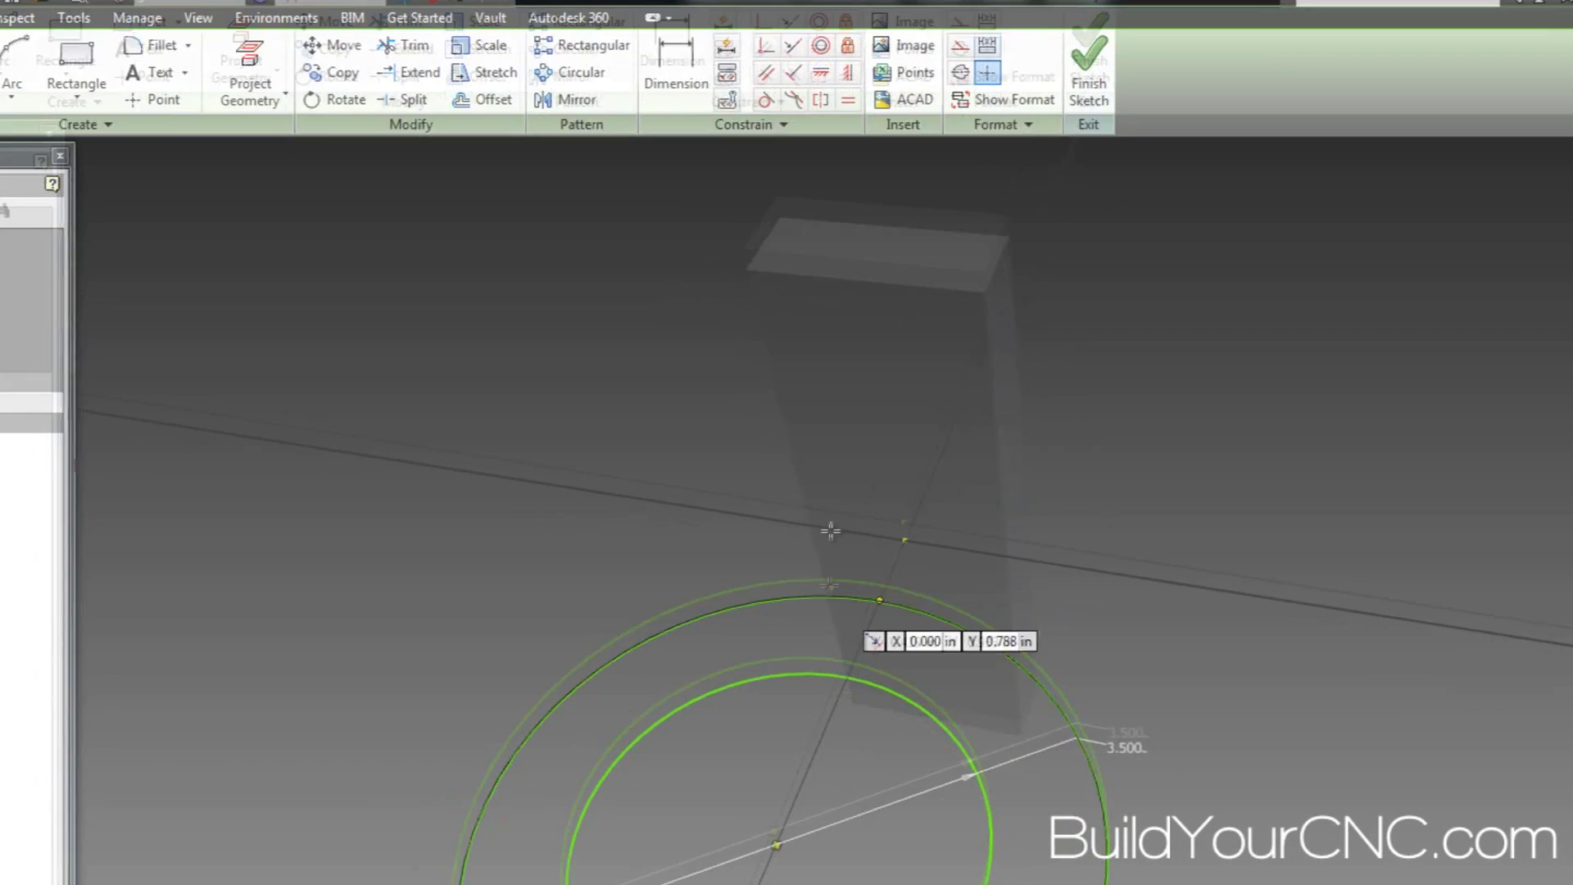
# Dimension the radial gap between the inner and outer circles and set it to .75 in
pyautogui.click(687, 111)
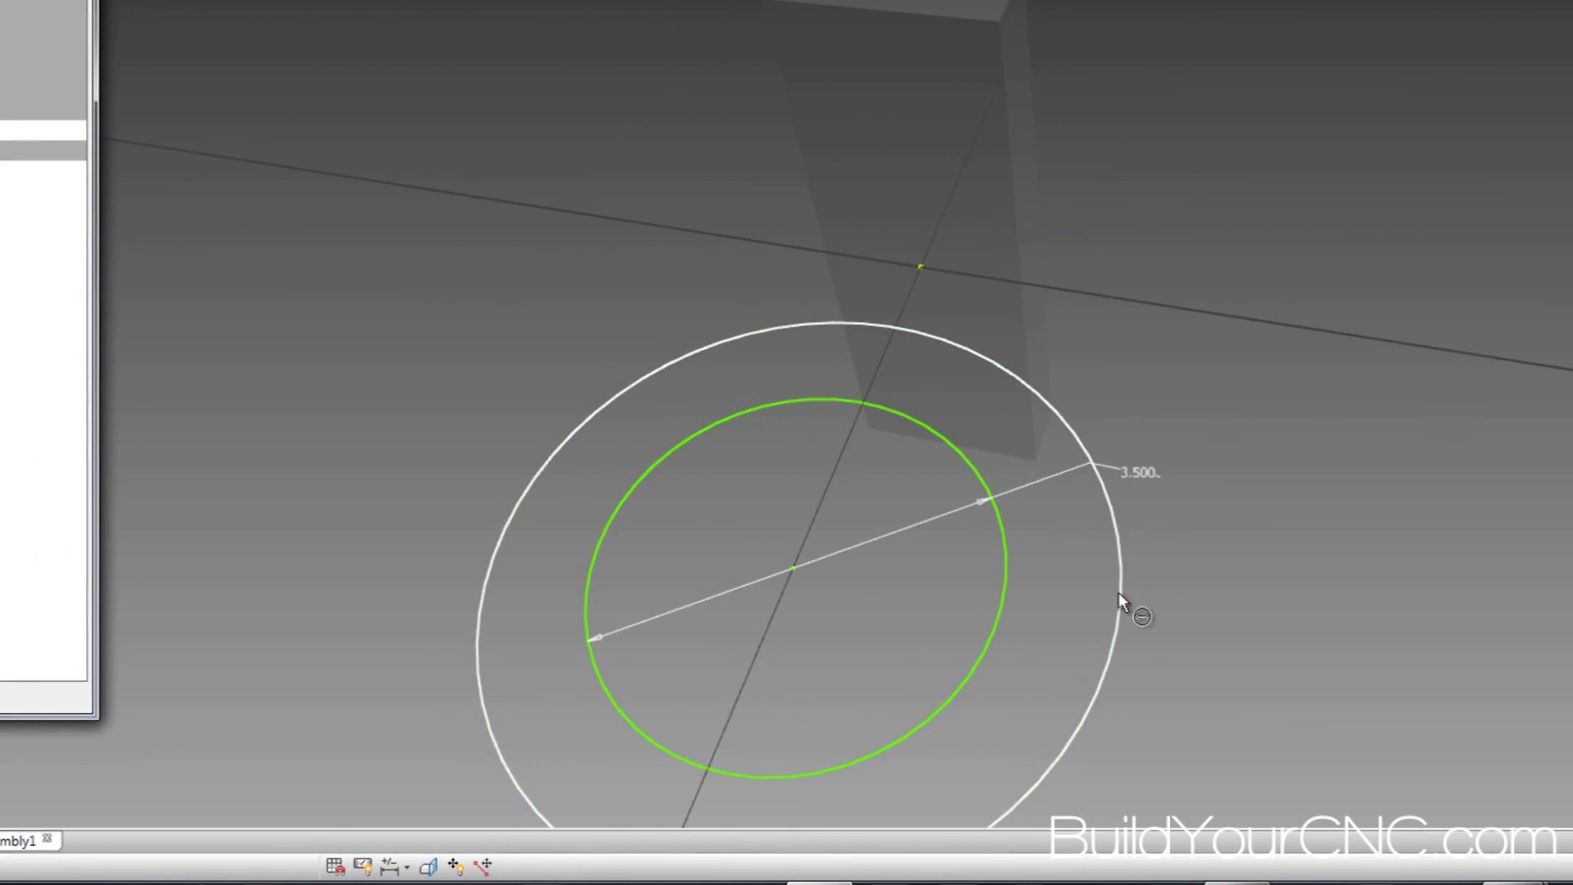
pyautogui.click(1119, 595)
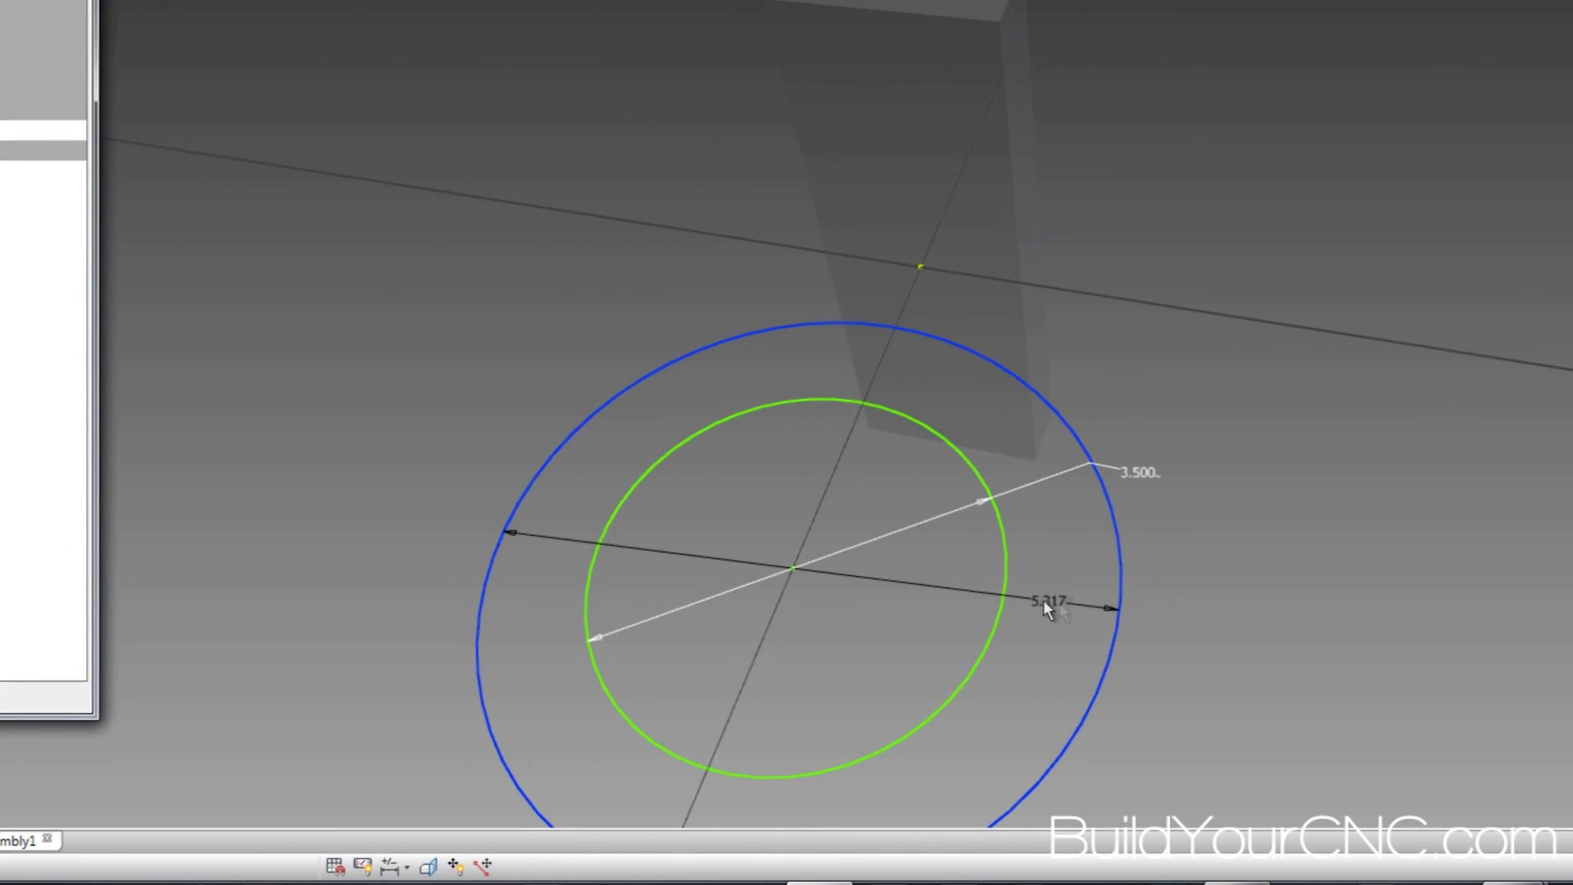
pyautogui.click(1020, 610)
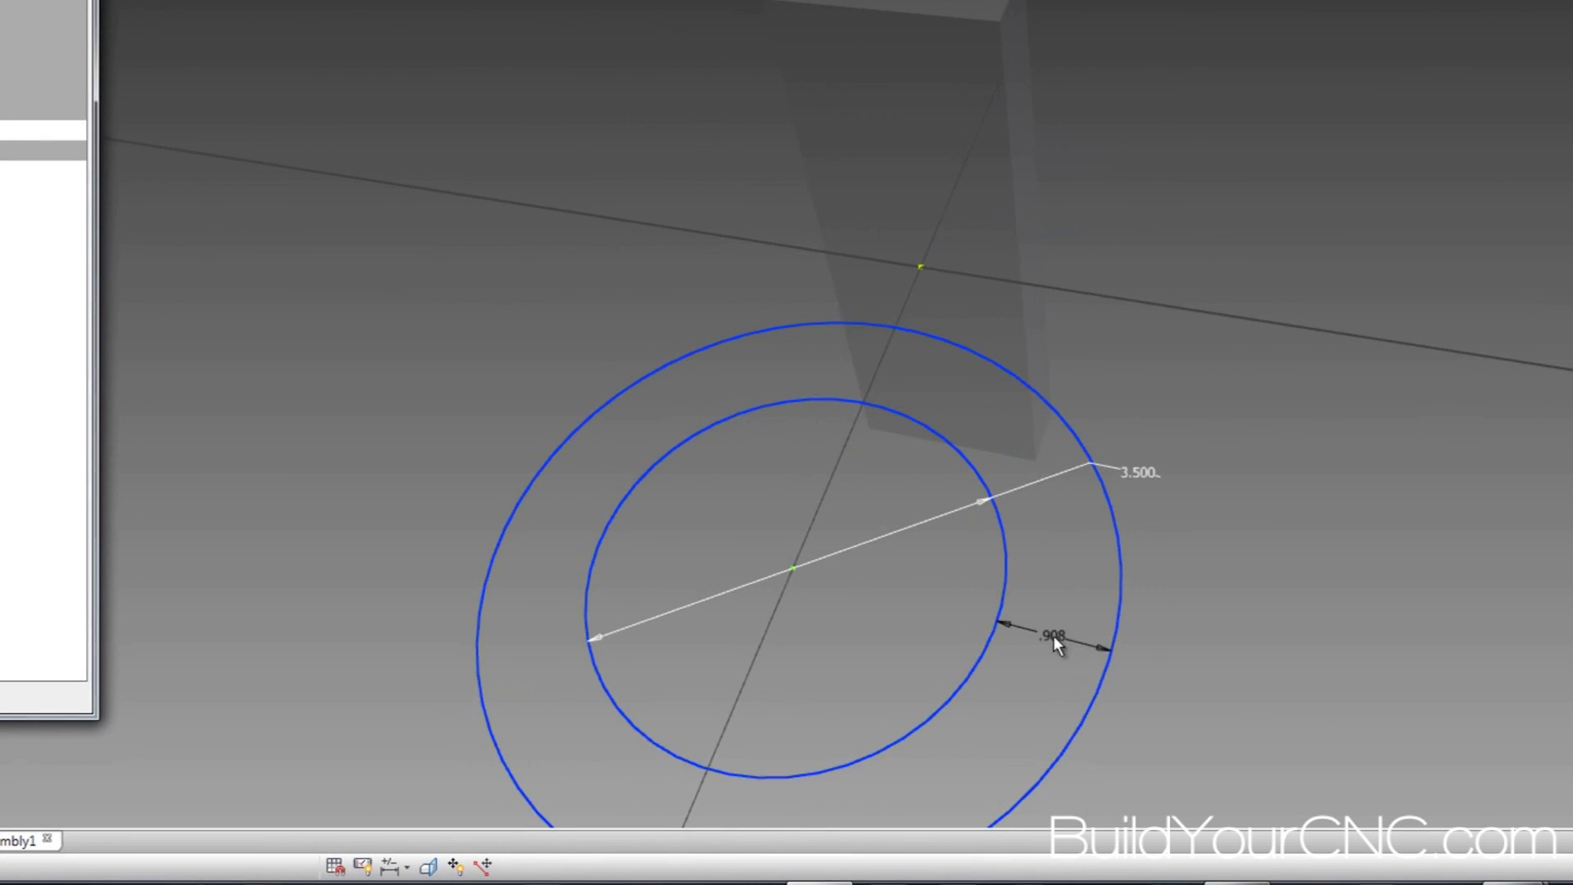
pyautogui.click(1054, 601)
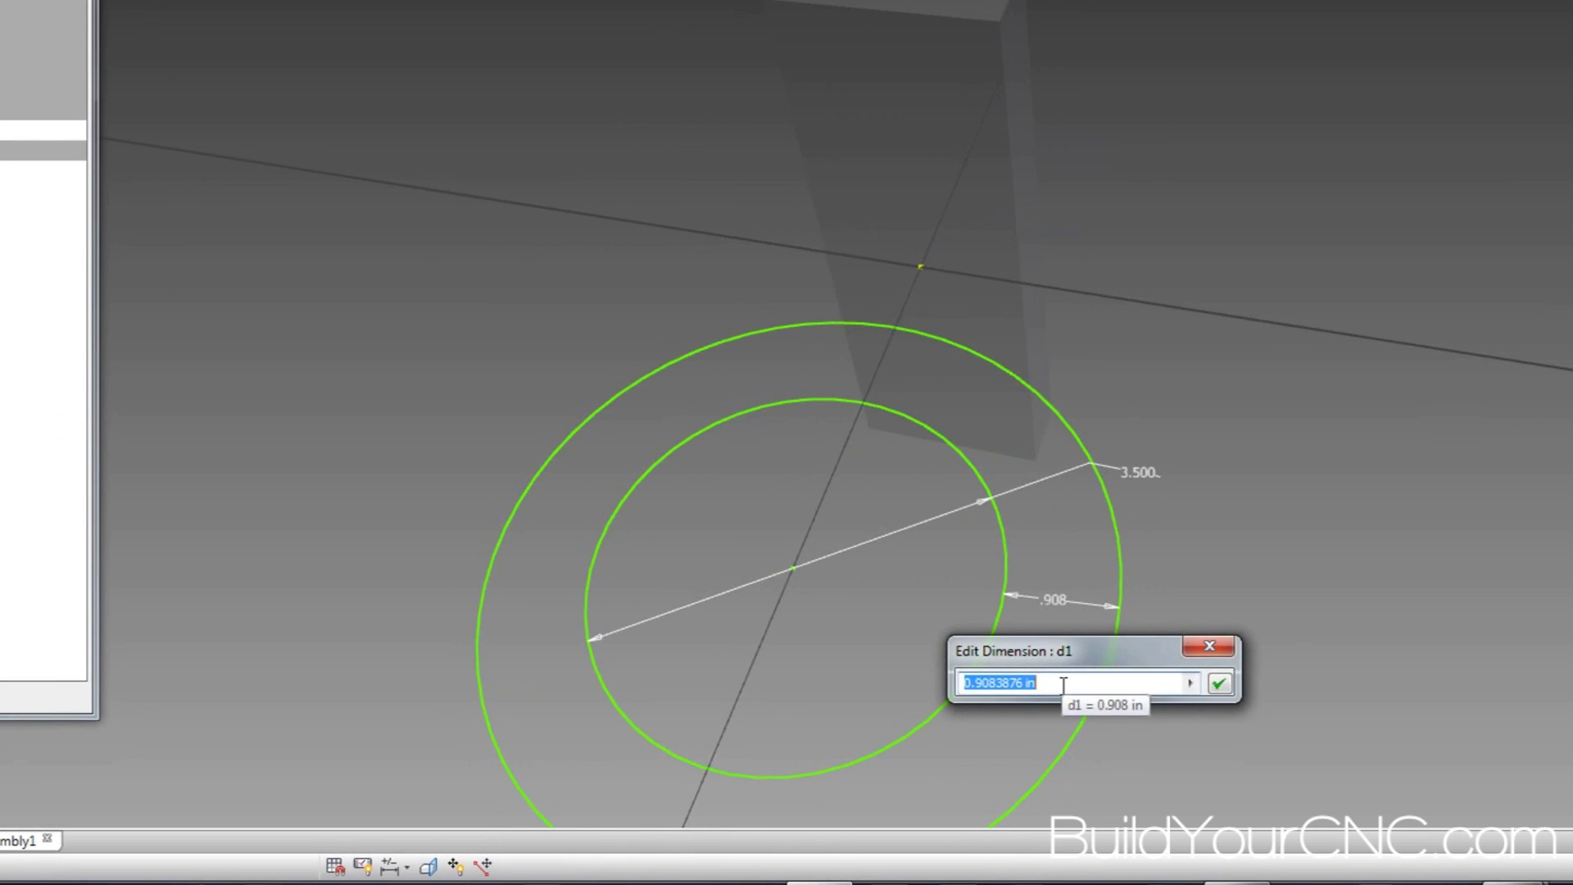
pyautogui.press('Return')
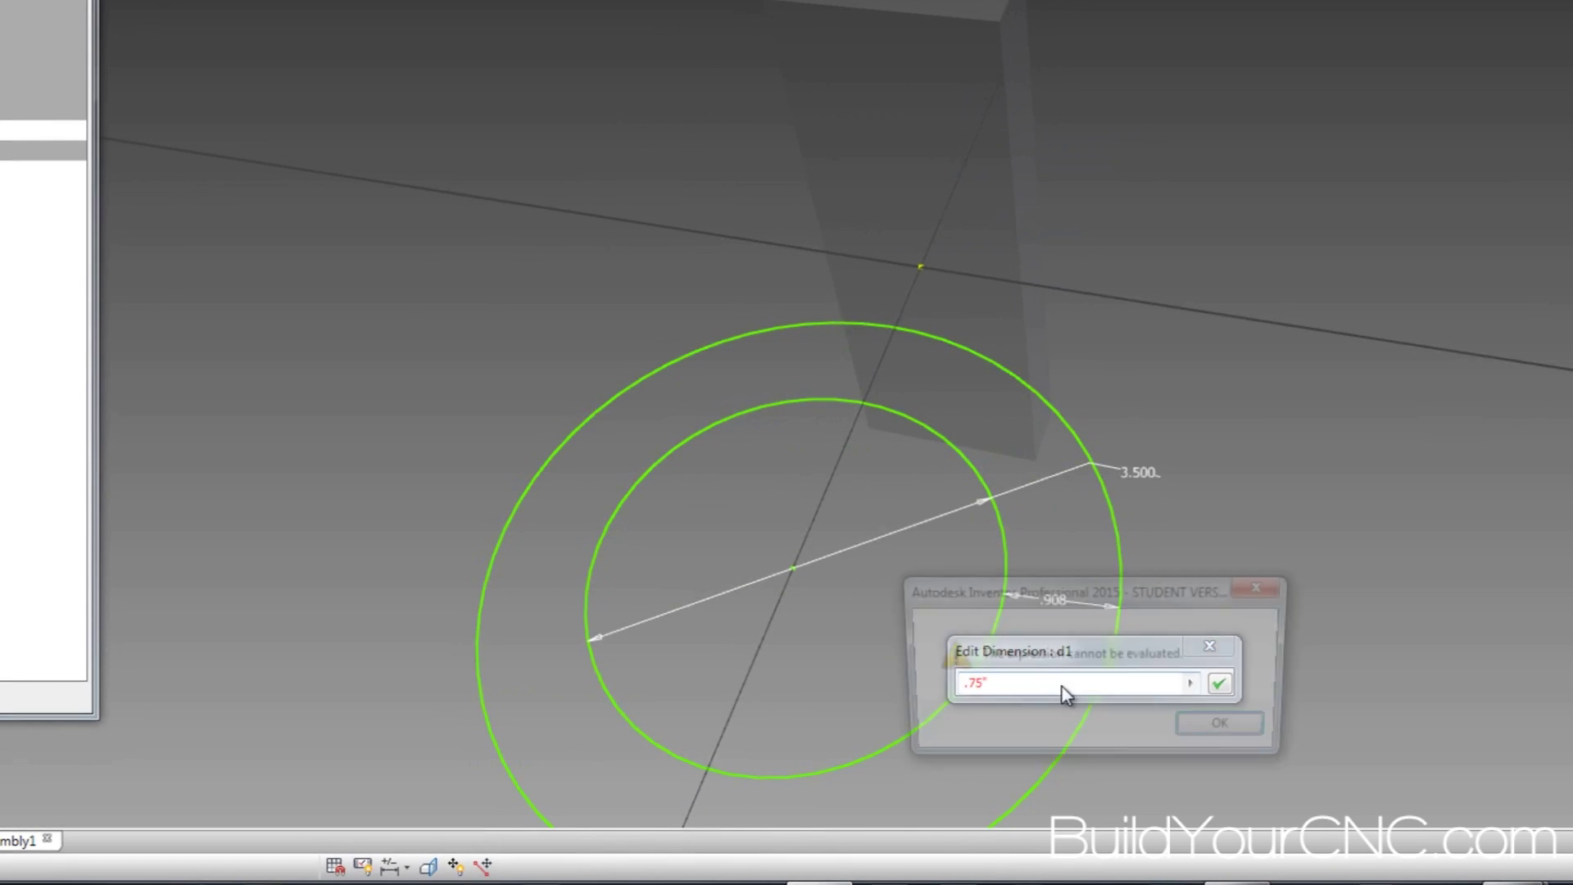
pyautogui.click(1235, 730)
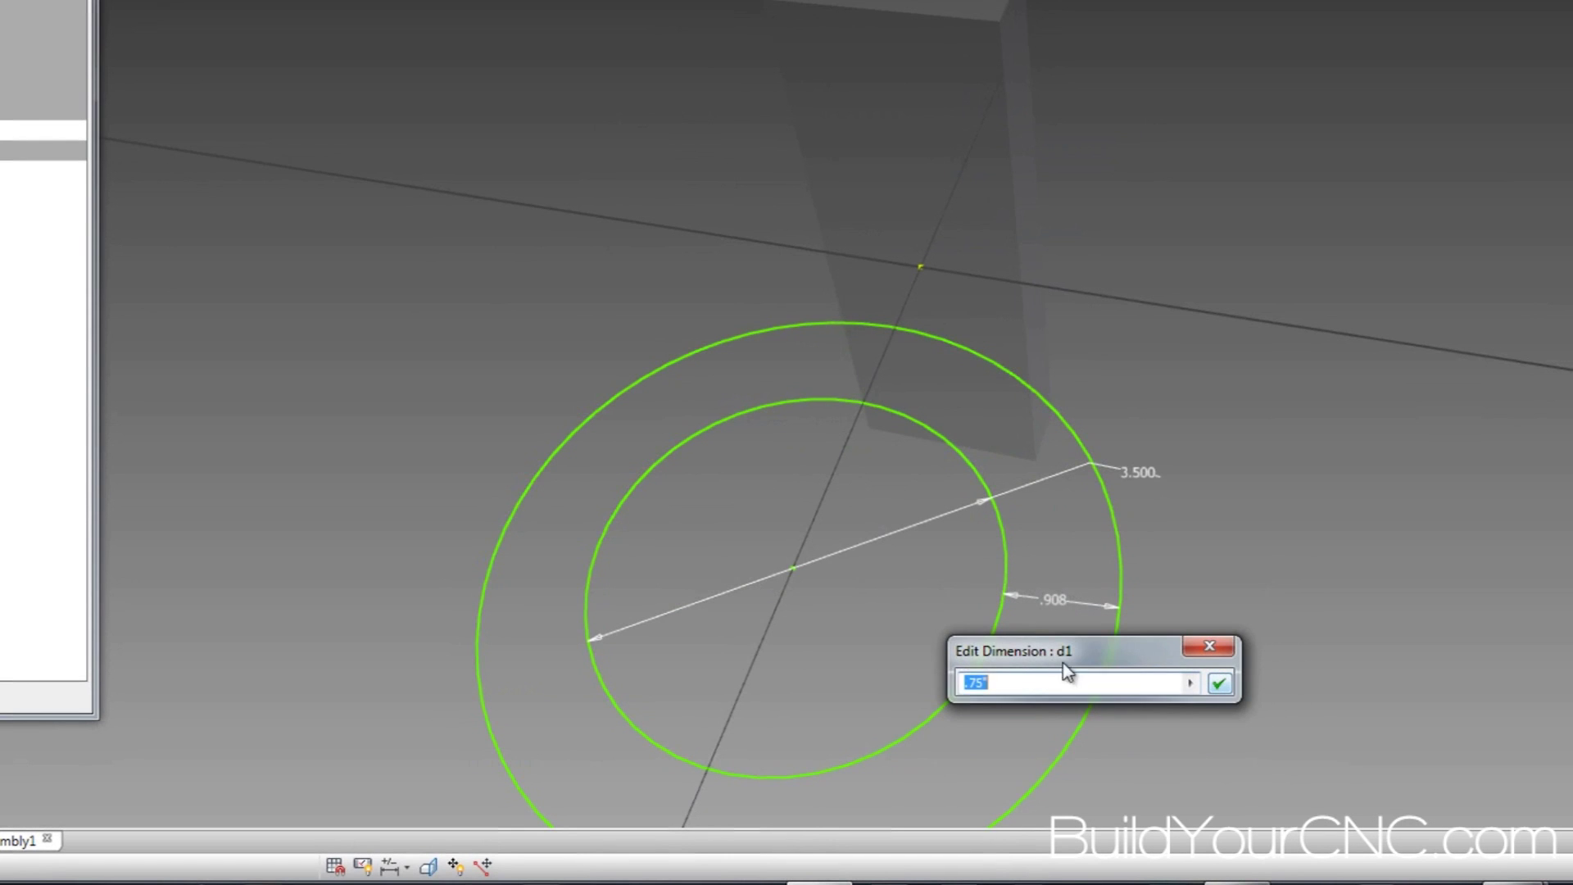
pyautogui.press('Return')
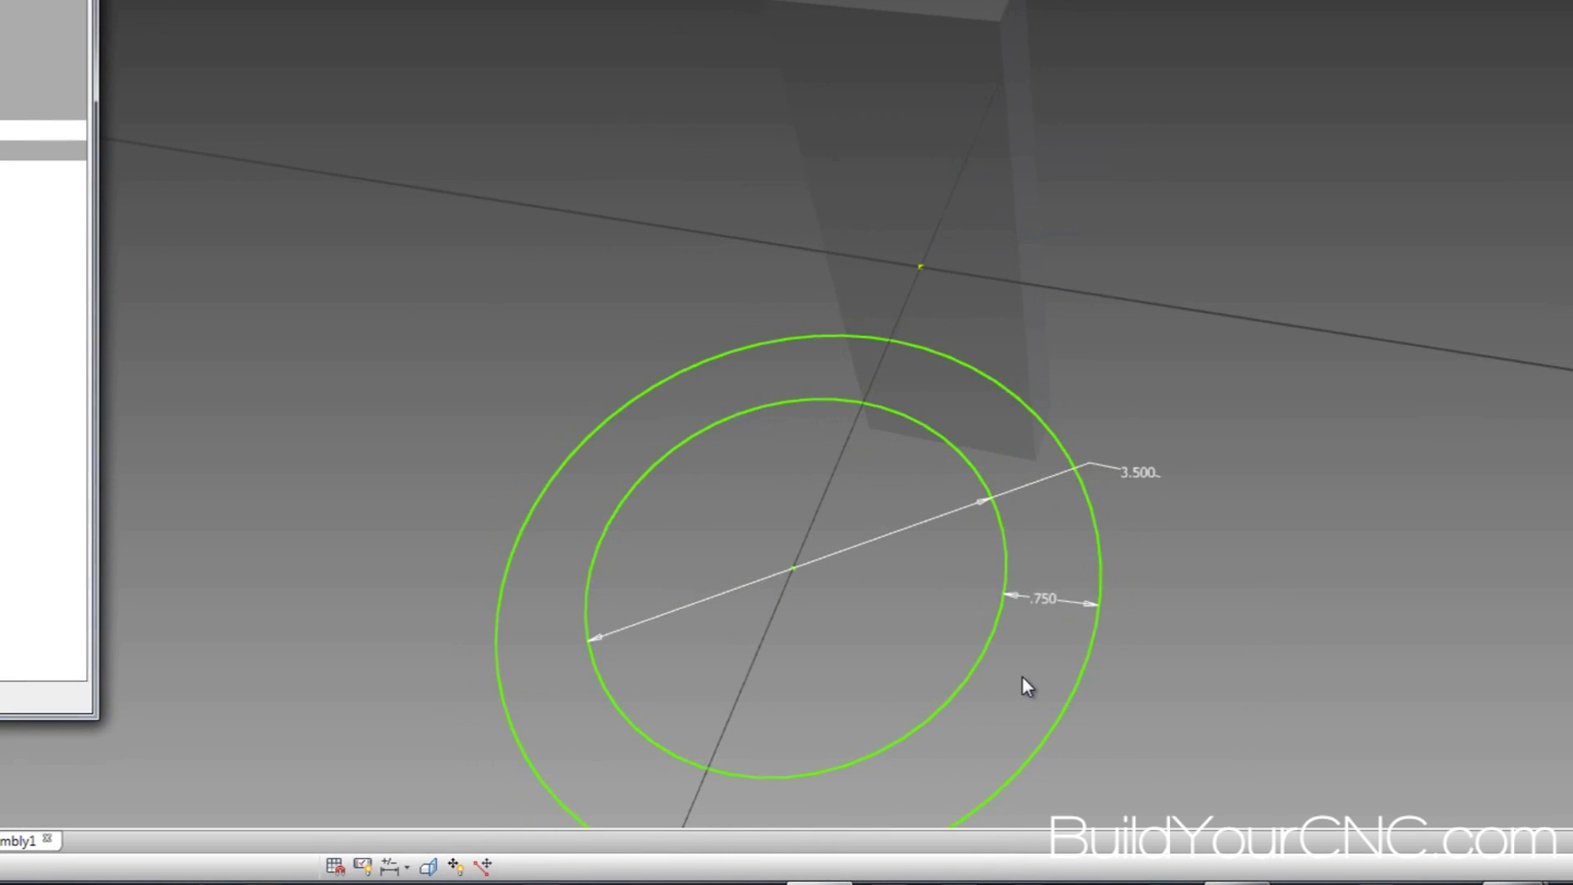
# Draw a diagonal construction line from the circles' centre outward past the outer circle, away from the back plate
pyautogui.press('F6')
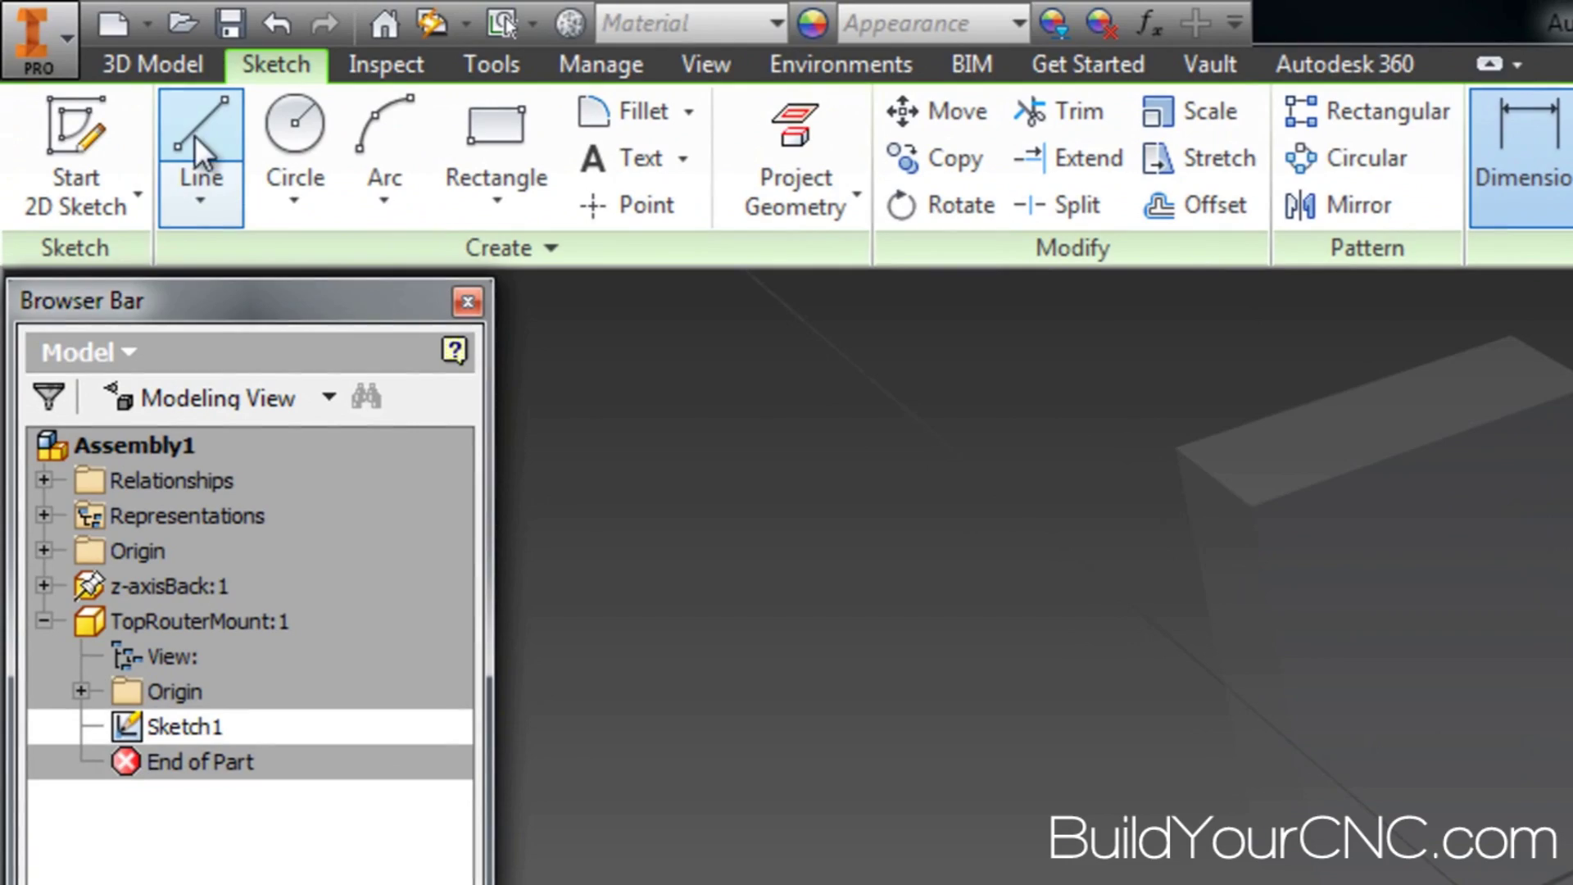
pyautogui.click(194, 135)
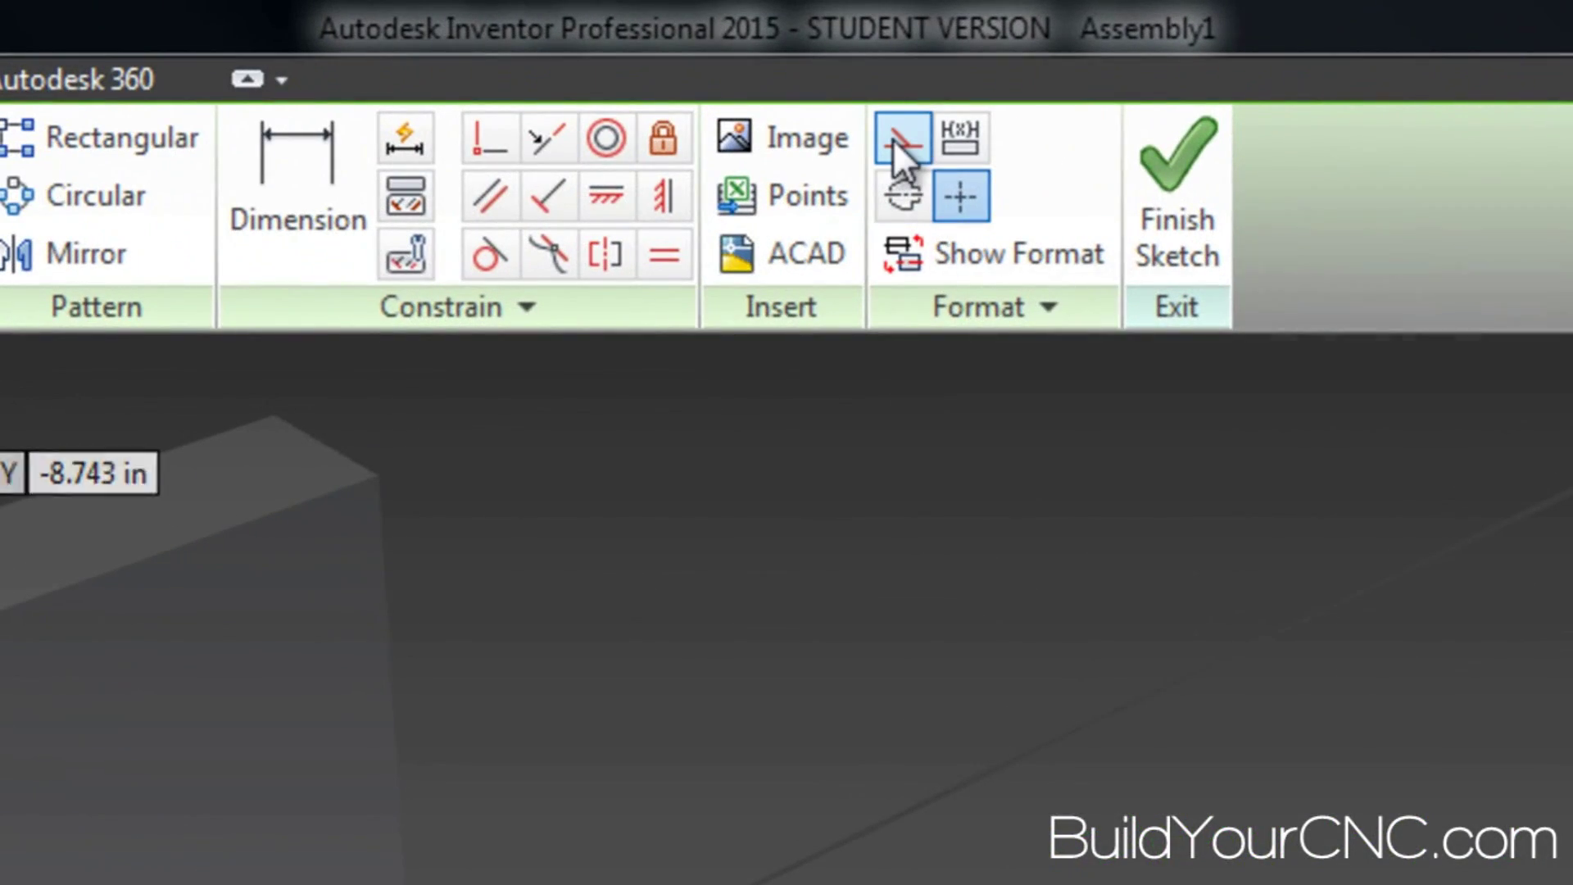
pyautogui.click(893, 139)
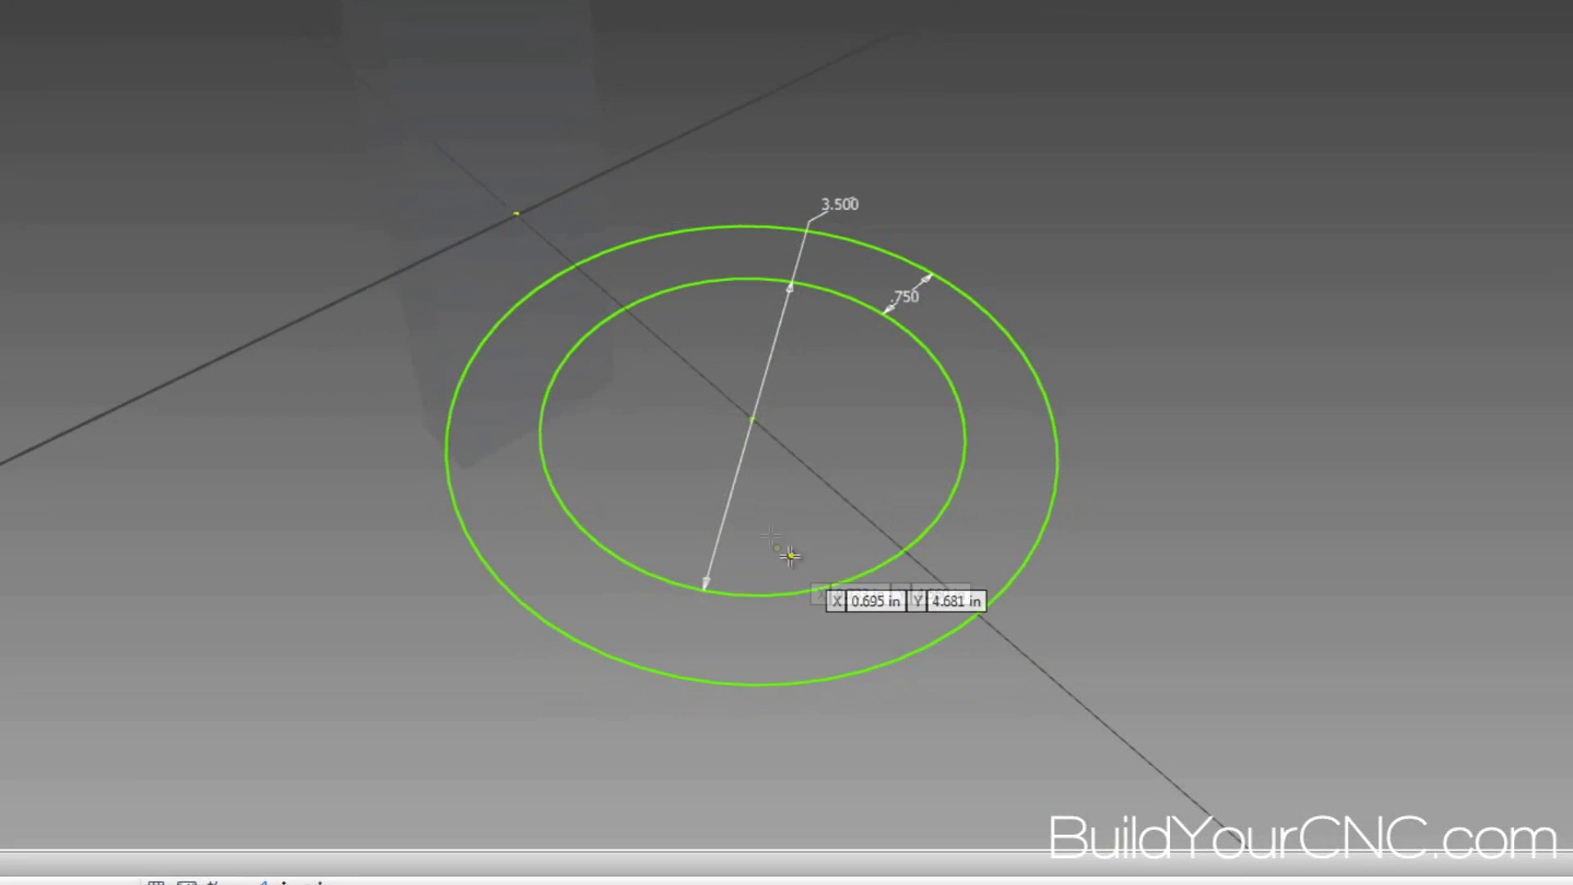
pyautogui.click(752, 420)
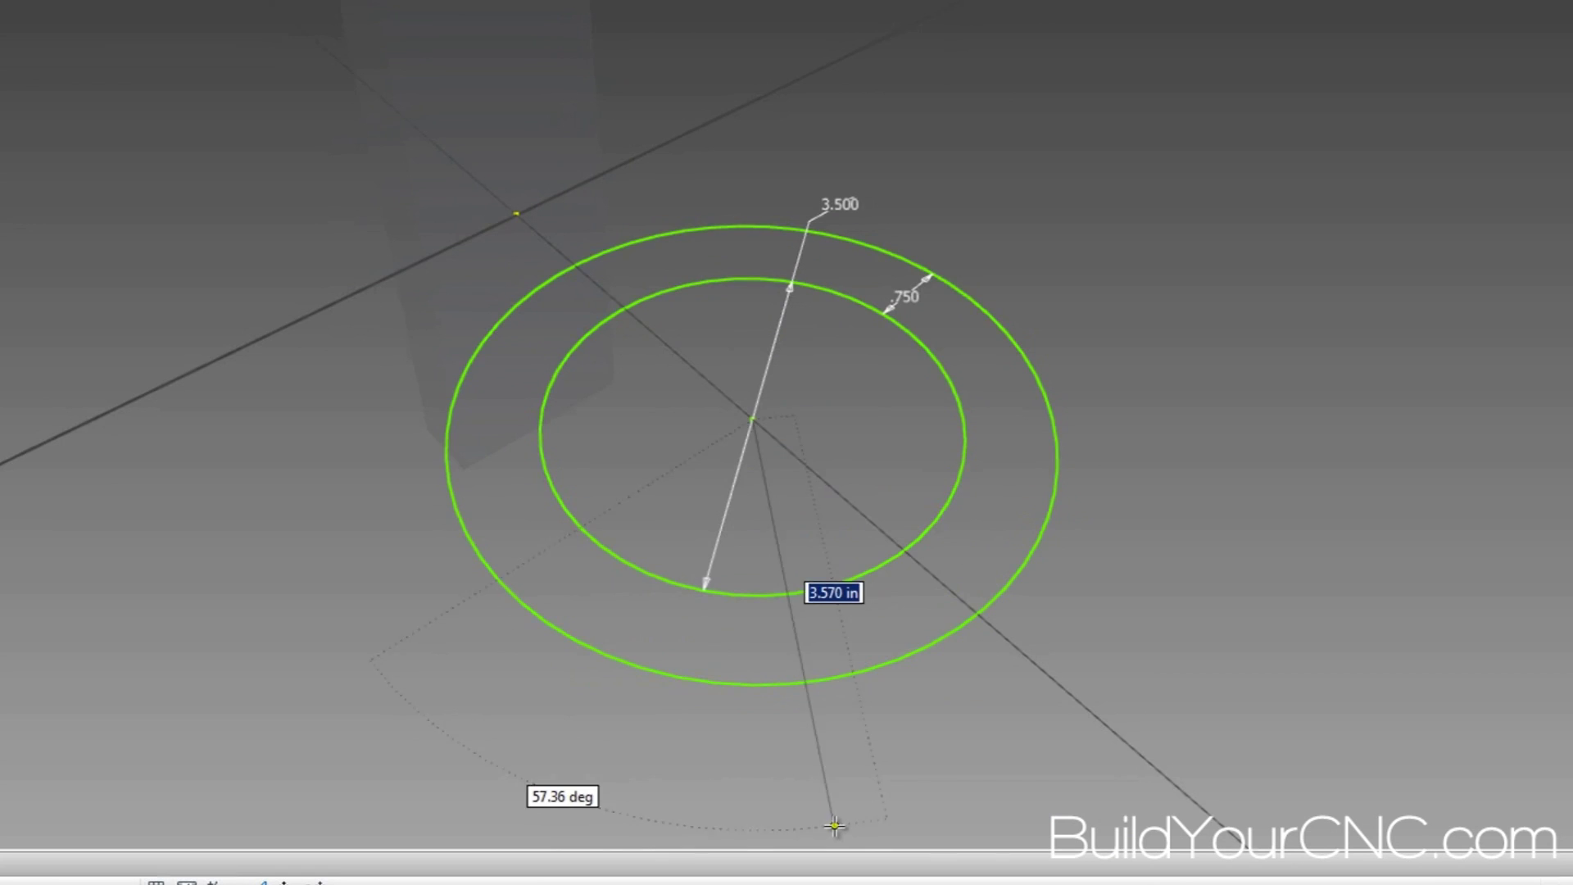
pyautogui.press('F6')
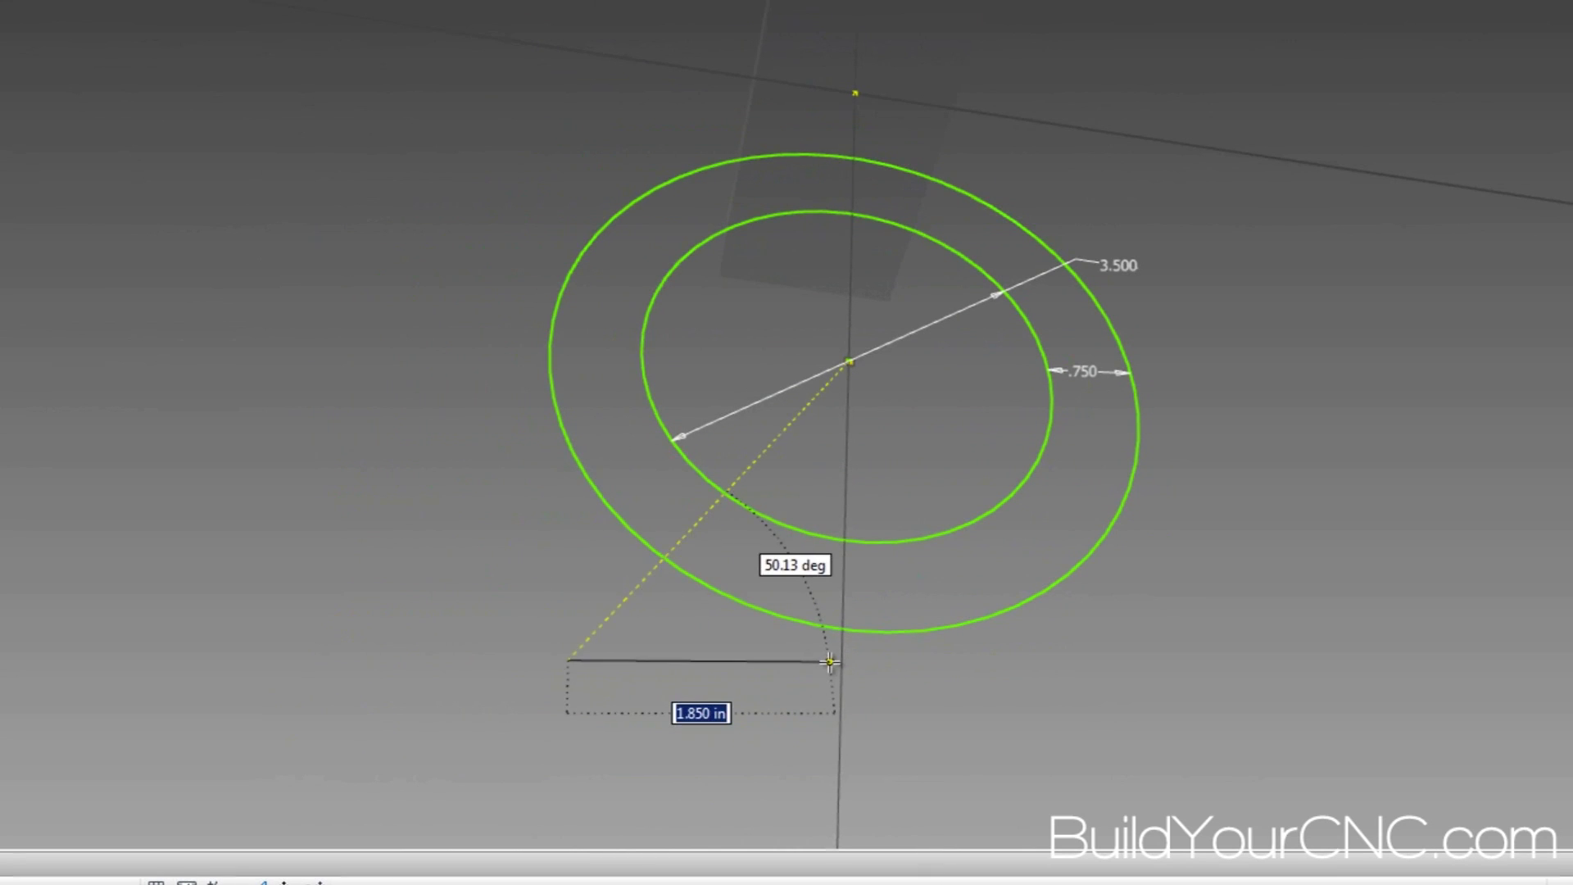
pyautogui.press('Escape')
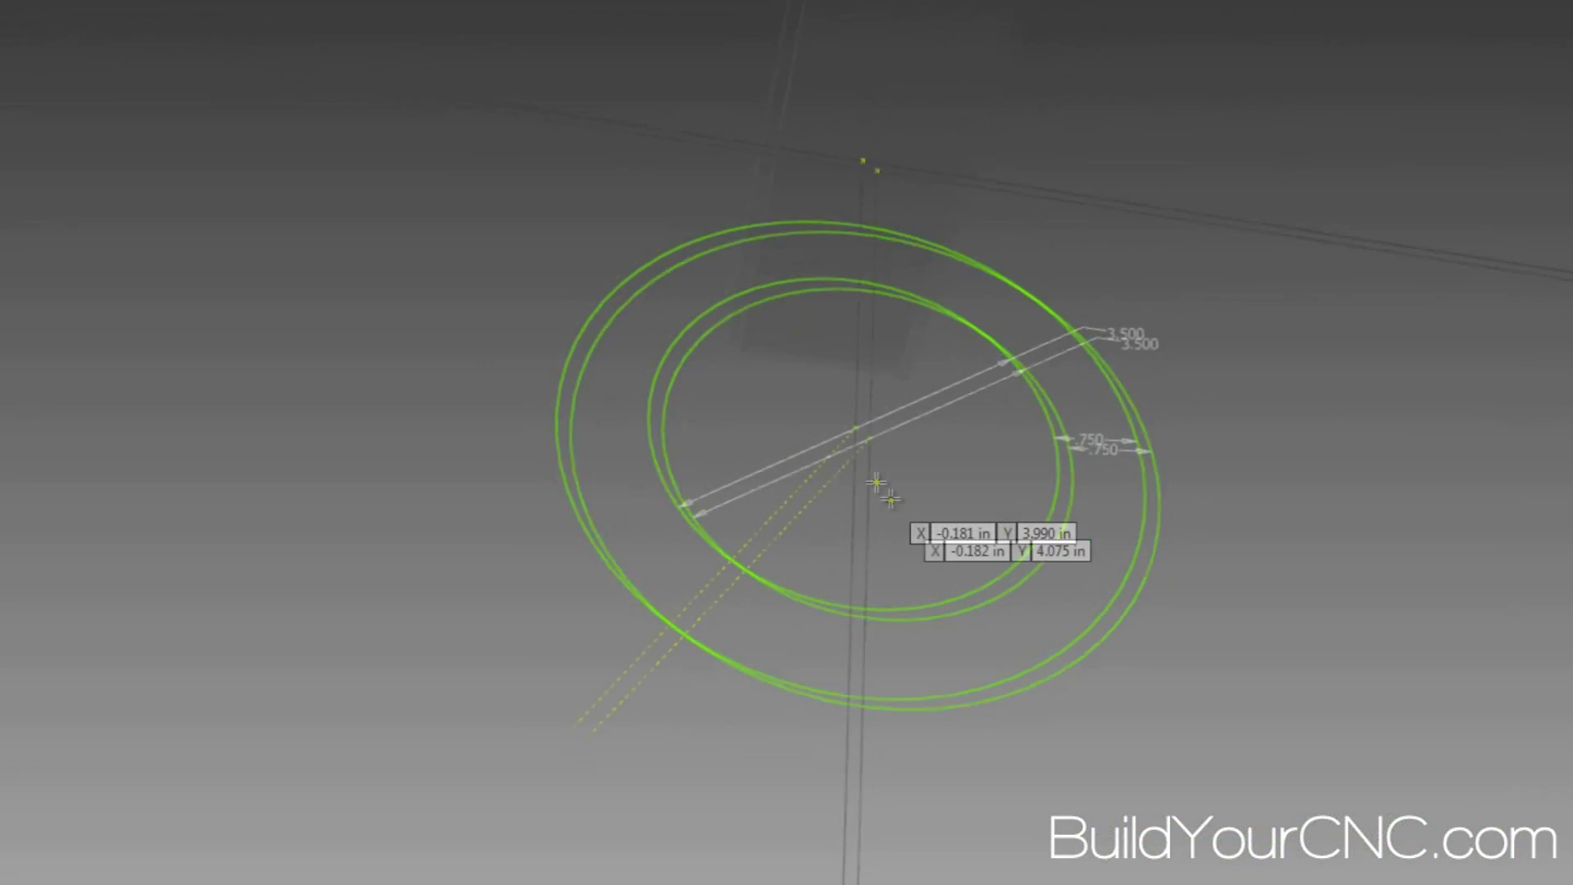
# Draw one solid line on each side of the construction line, running from inside the inner circle to beyond the outer circle
pyautogui.click(876, 482)
pyautogui.click(635, 727)
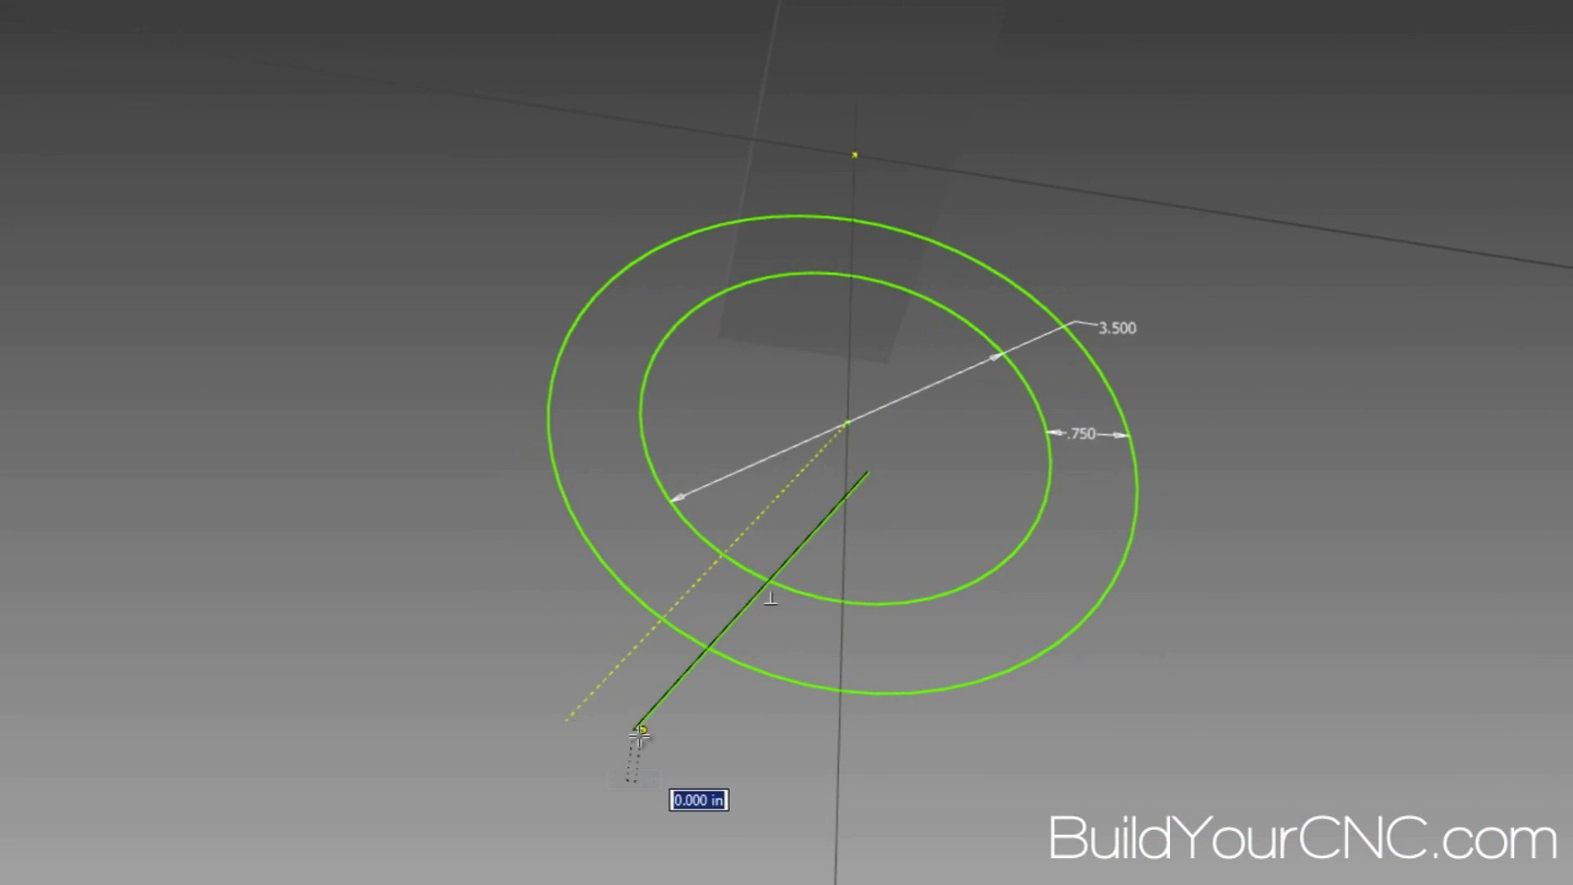
pyautogui.press('Escape')
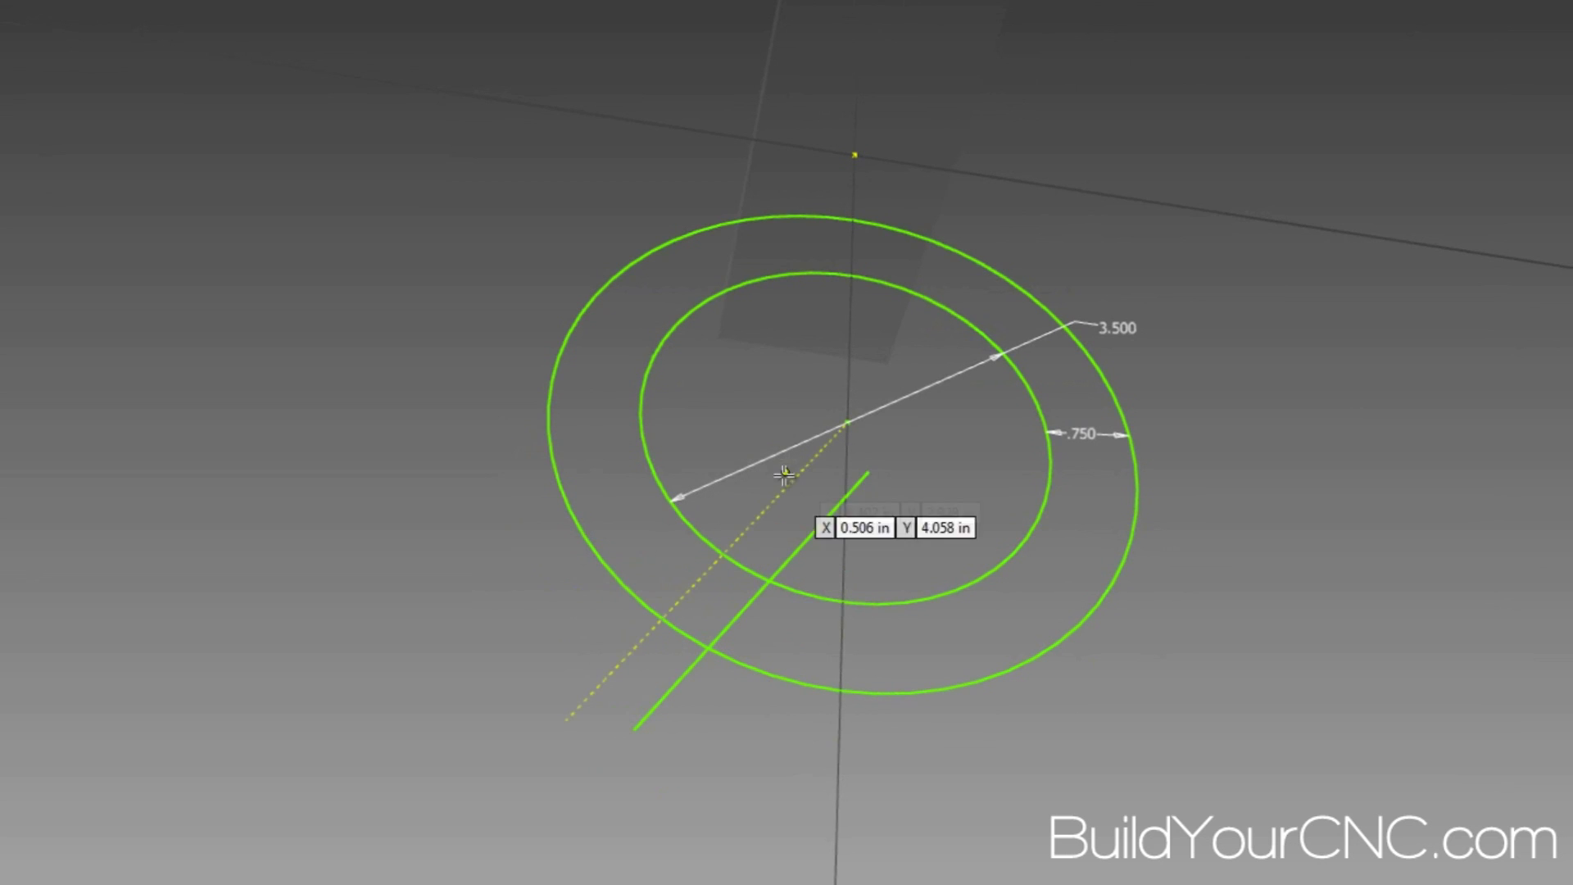
pyautogui.click(770, 436)
pyautogui.click(554, 652)
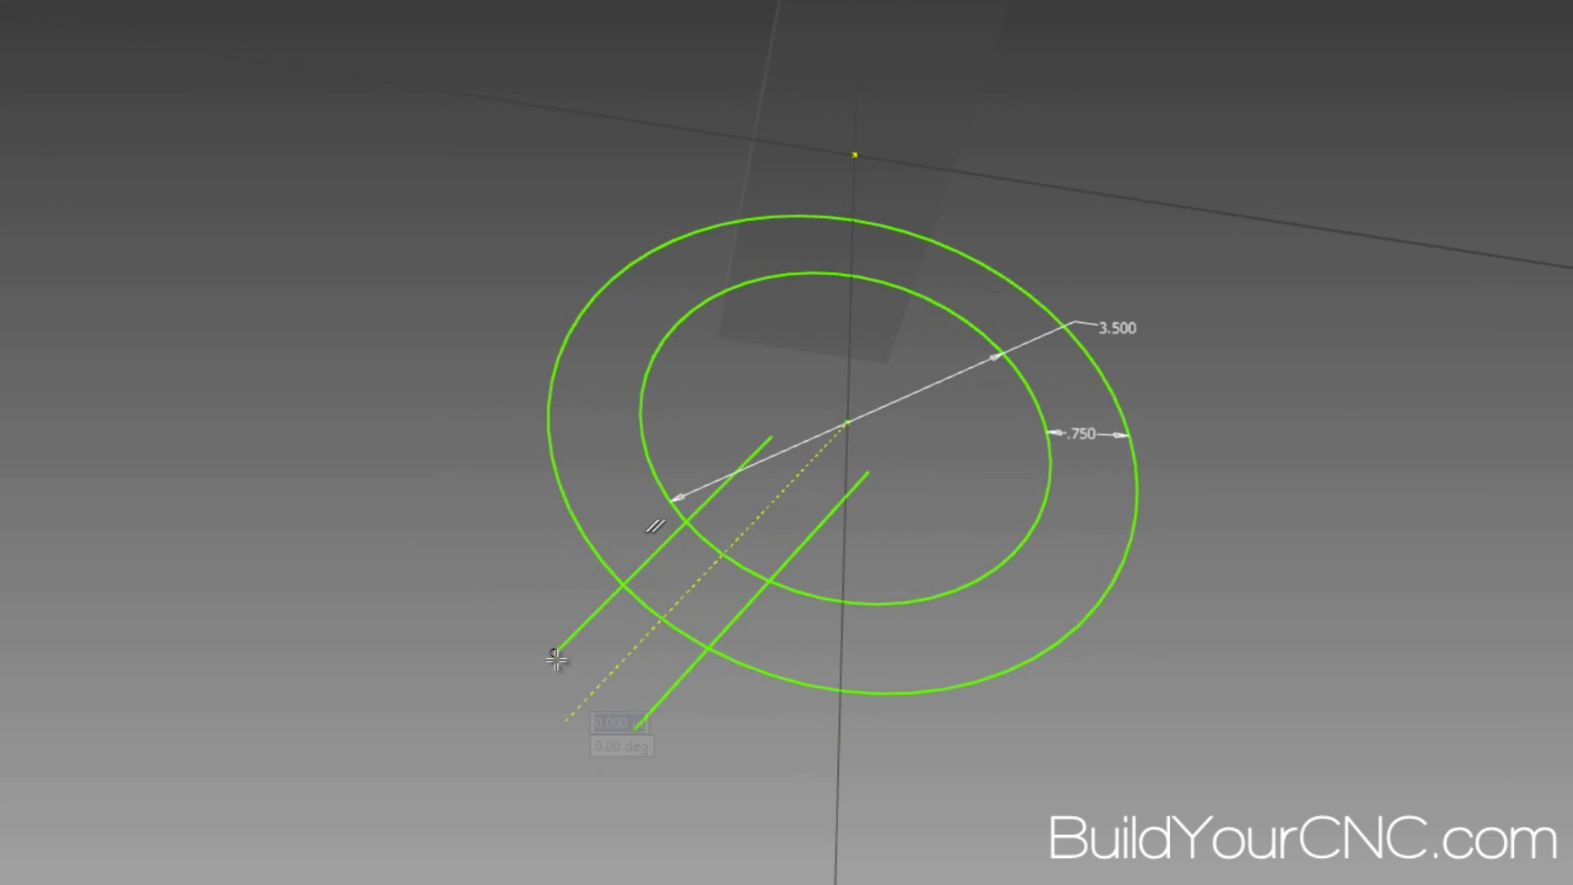
pyautogui.press('Escape')
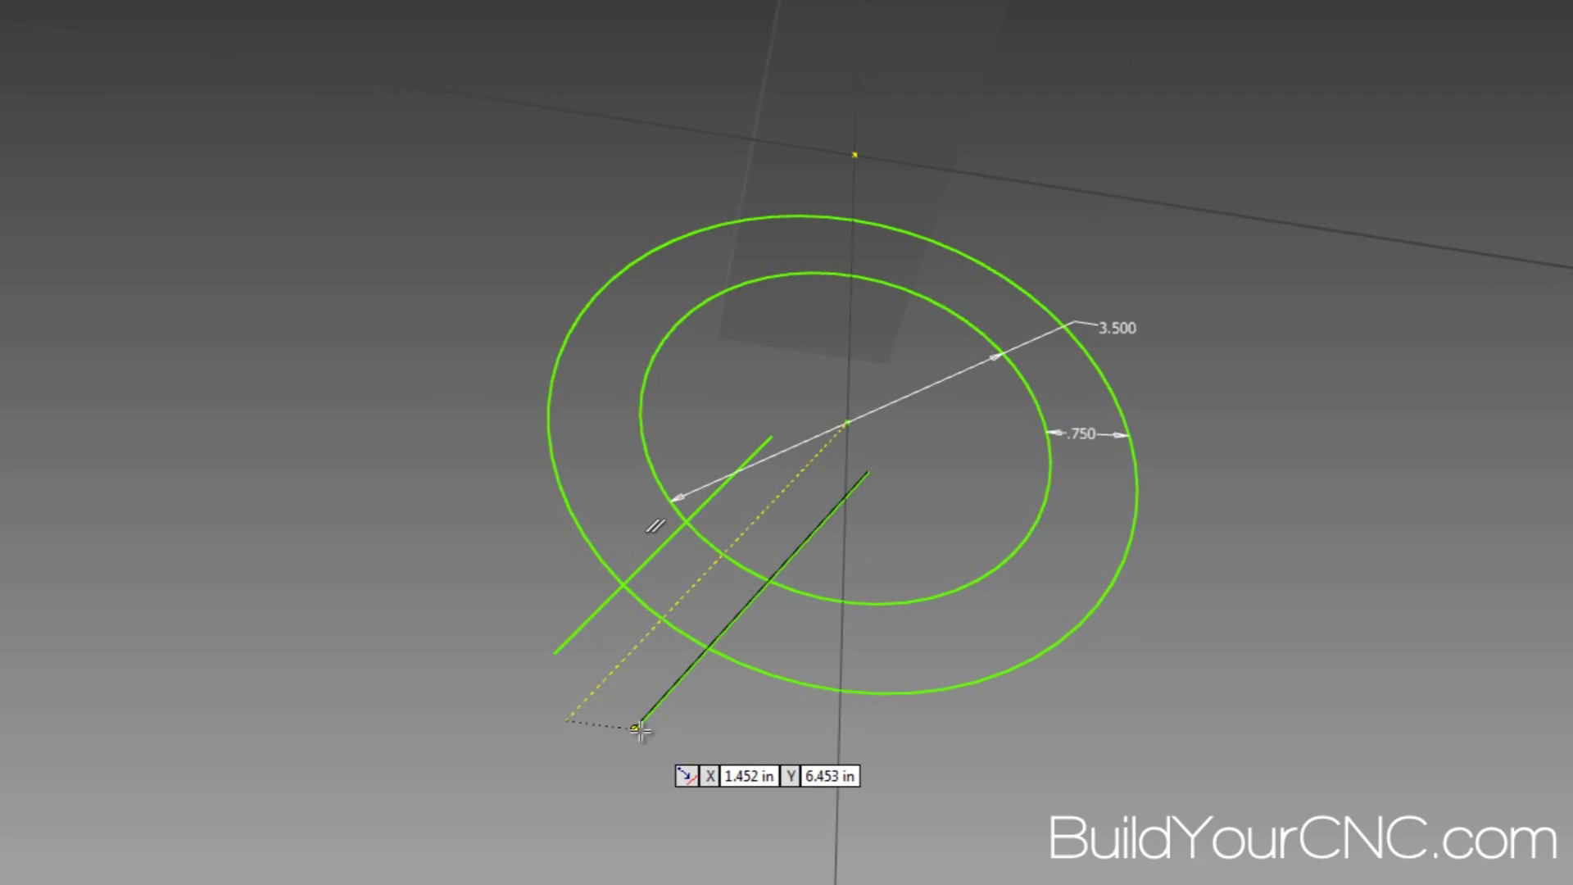
# Add a shorter parallel line outside each of the two long lines, starting at the outer circle and extending outward
pyautogui.click(798, 674)
pyautogui.click(698, 792)
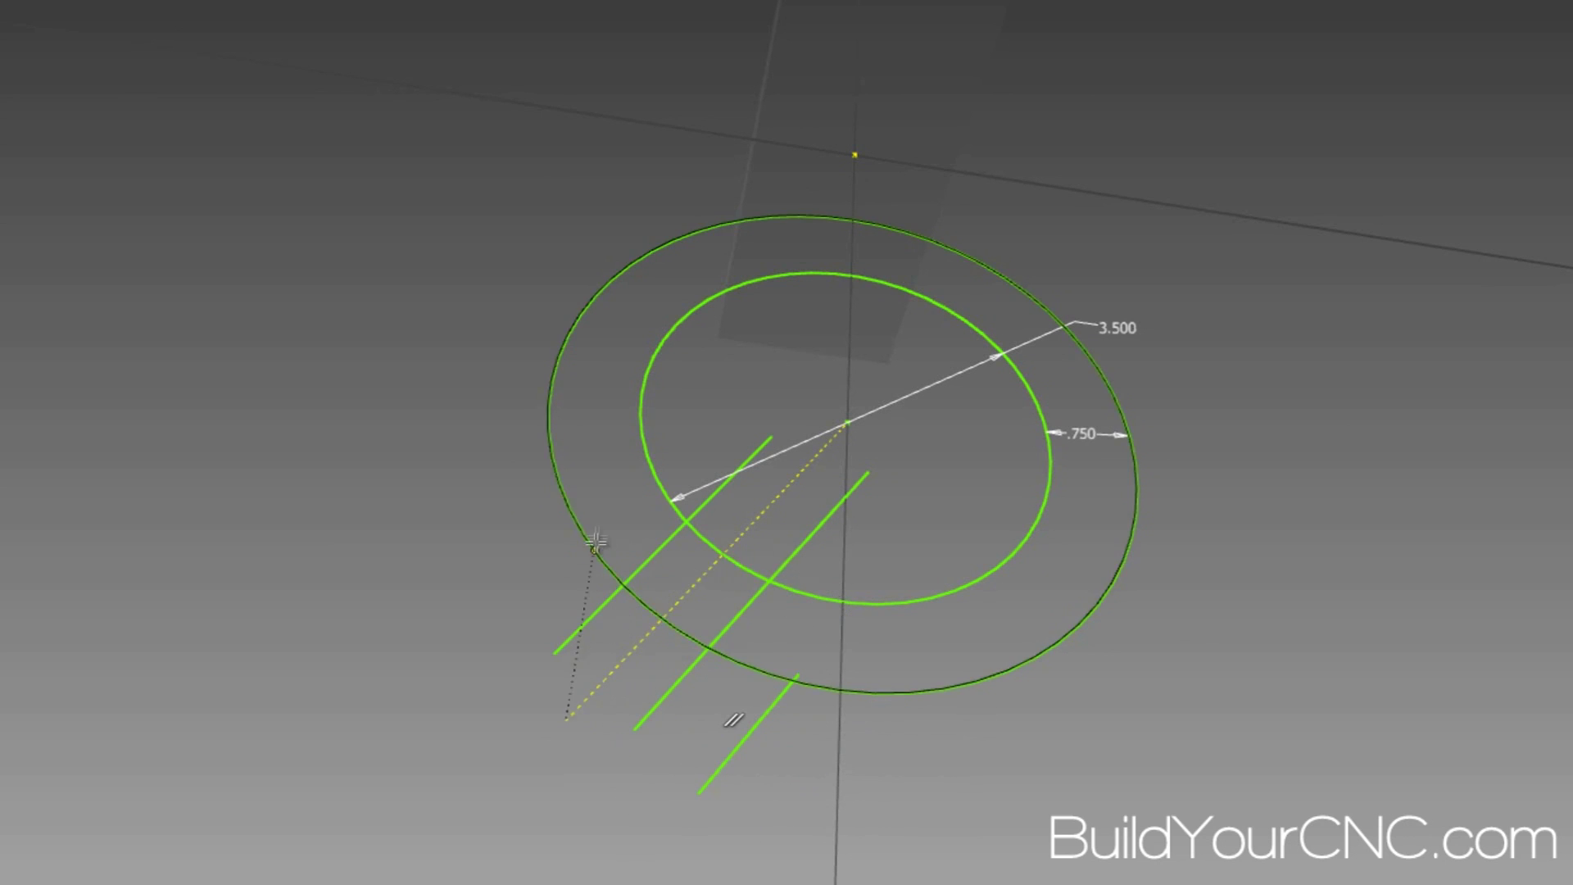
pyautogui.click(496, 615)
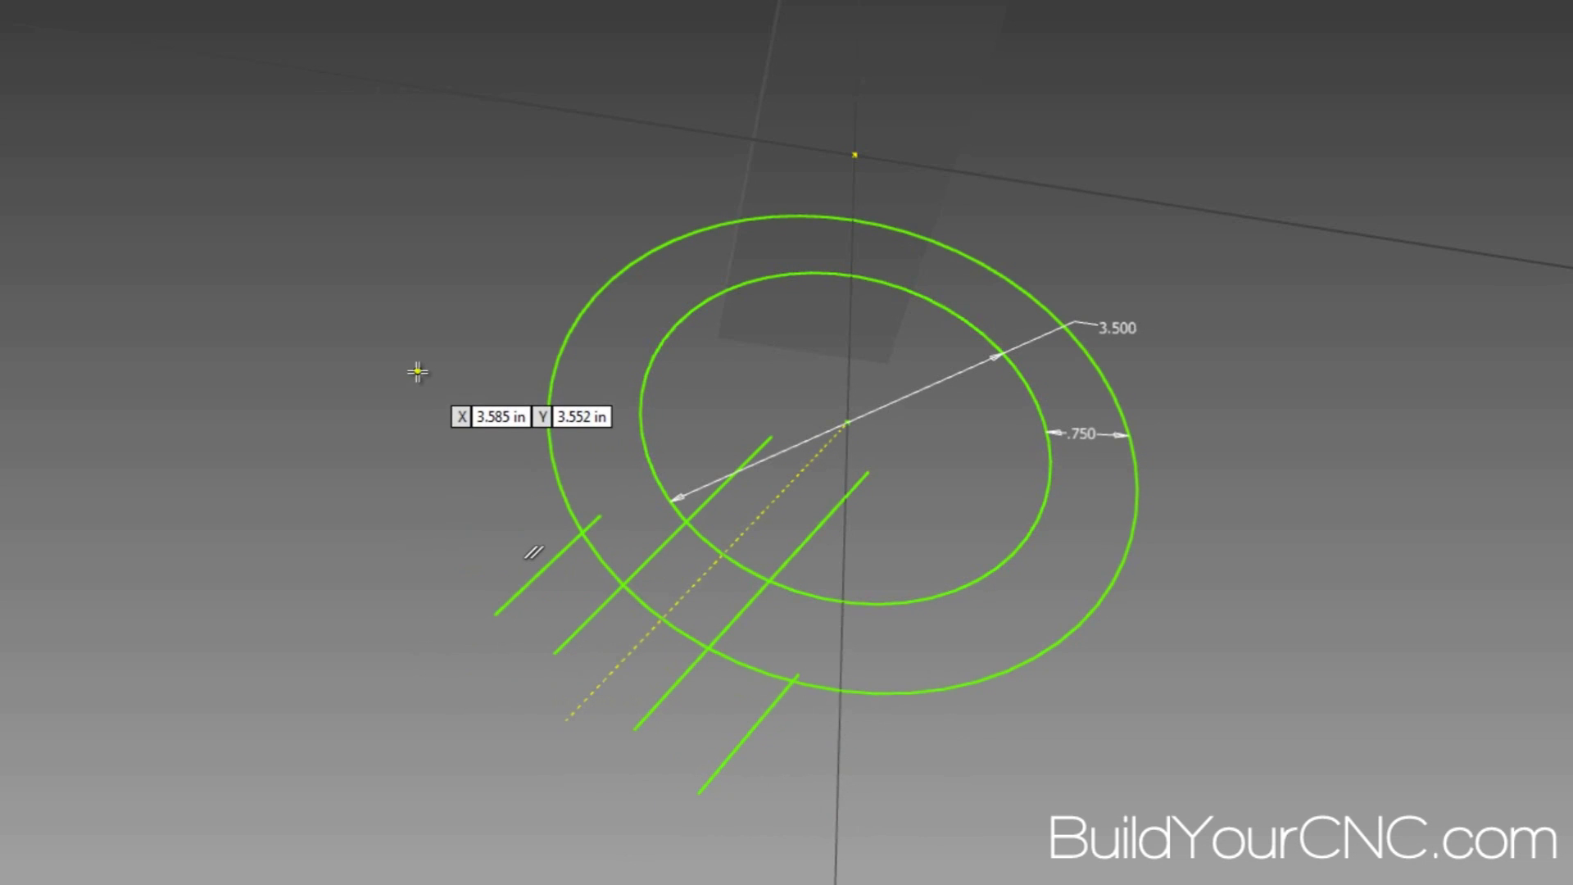
# Join the outer endpoints of each long and short line pair with an end line to close both clamp tabs
pyautogui.press('F6')
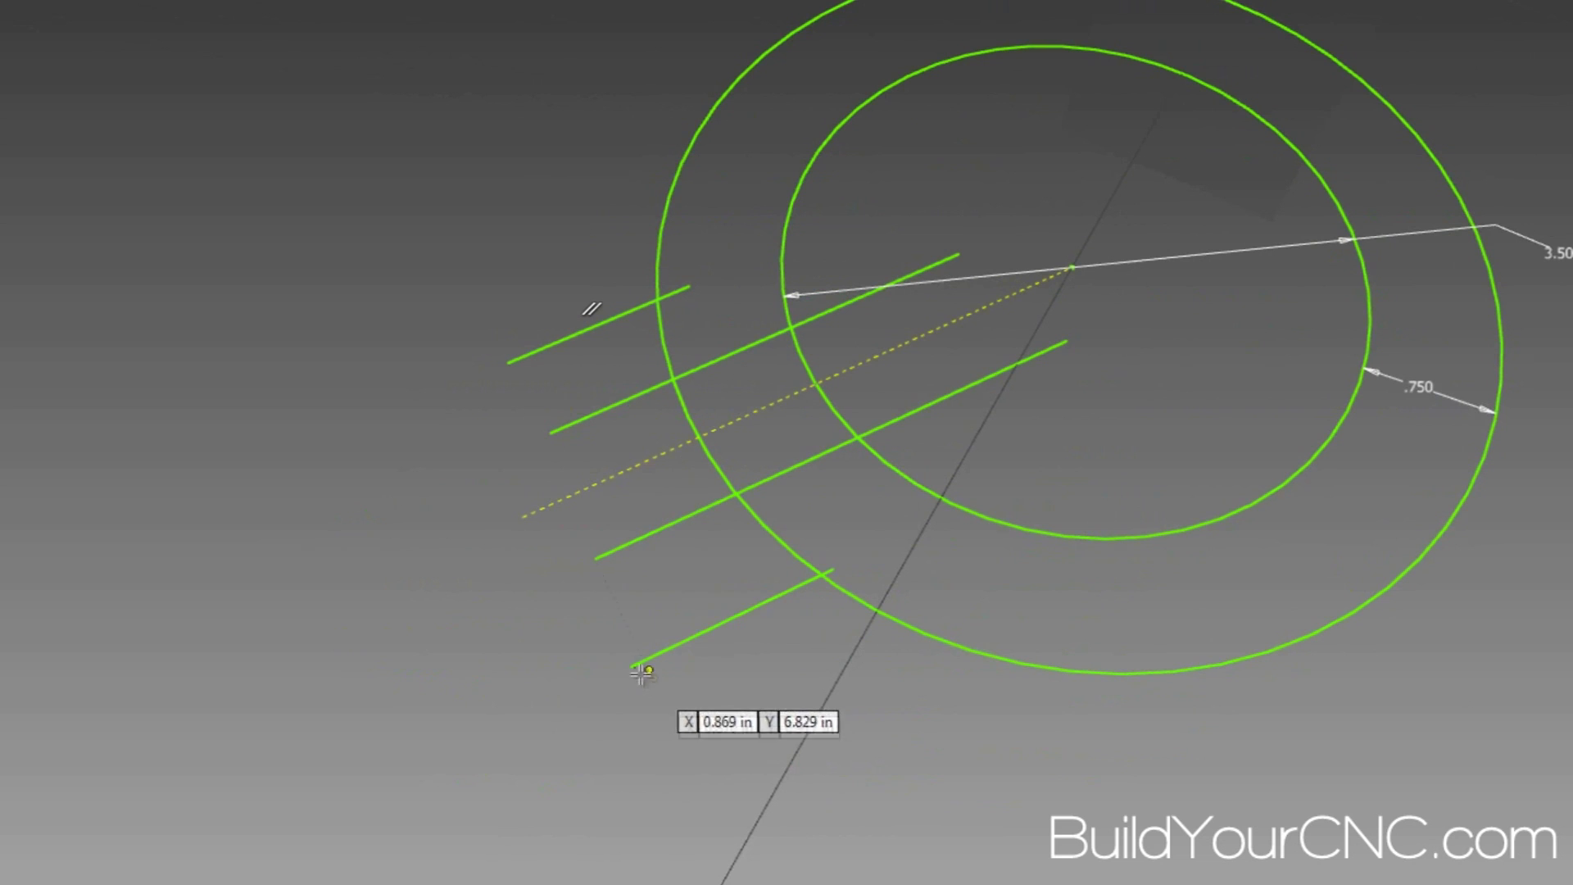
pyautogui.click(597, 560)
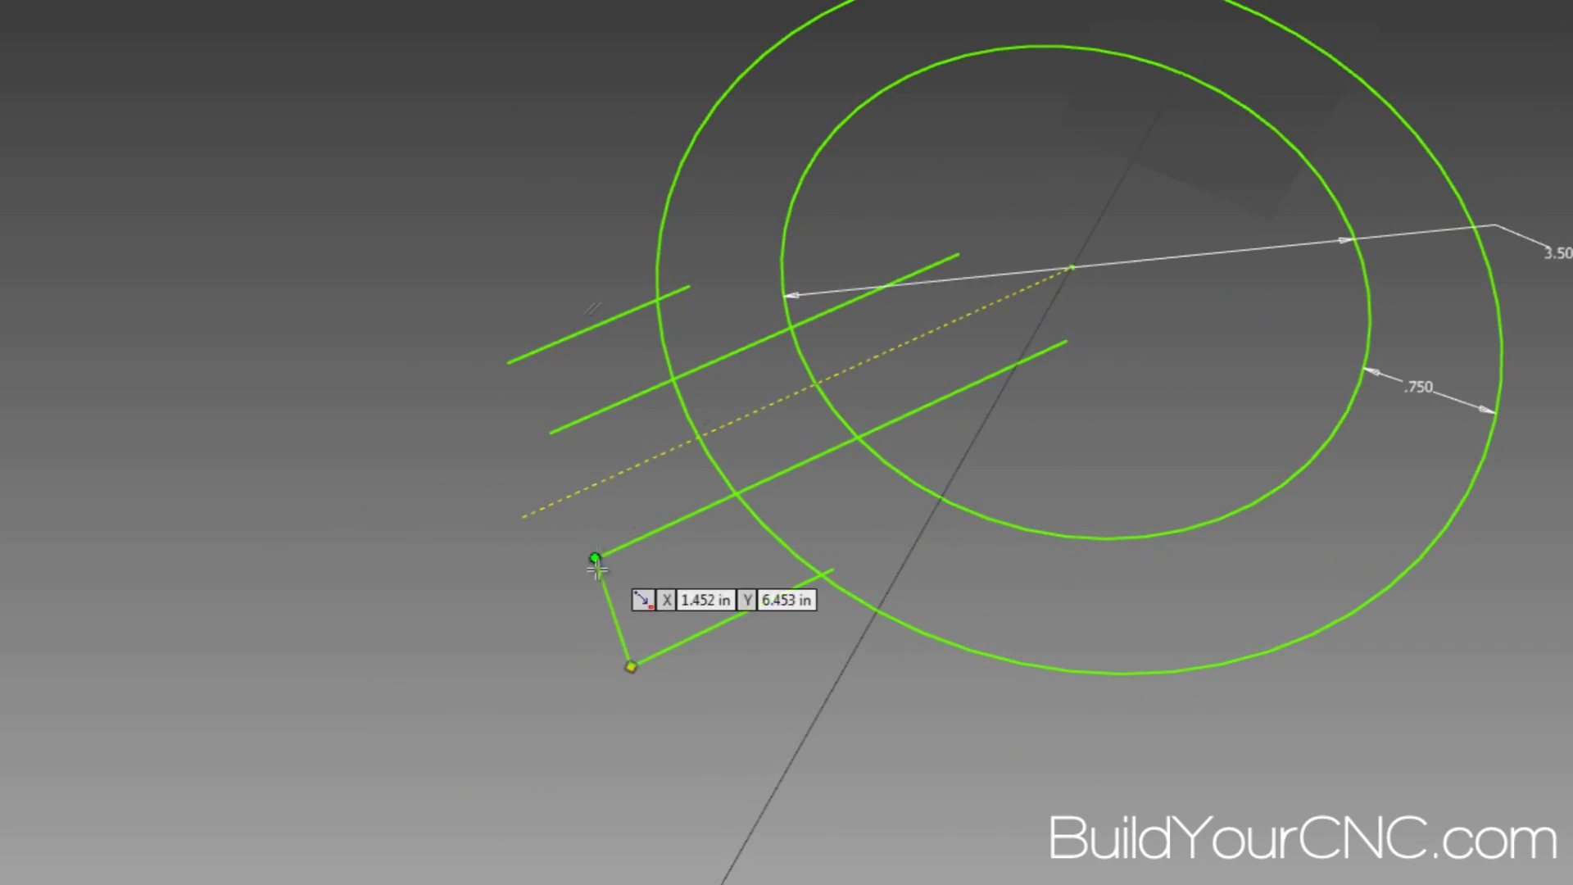
pyautogui.click(551, 431)
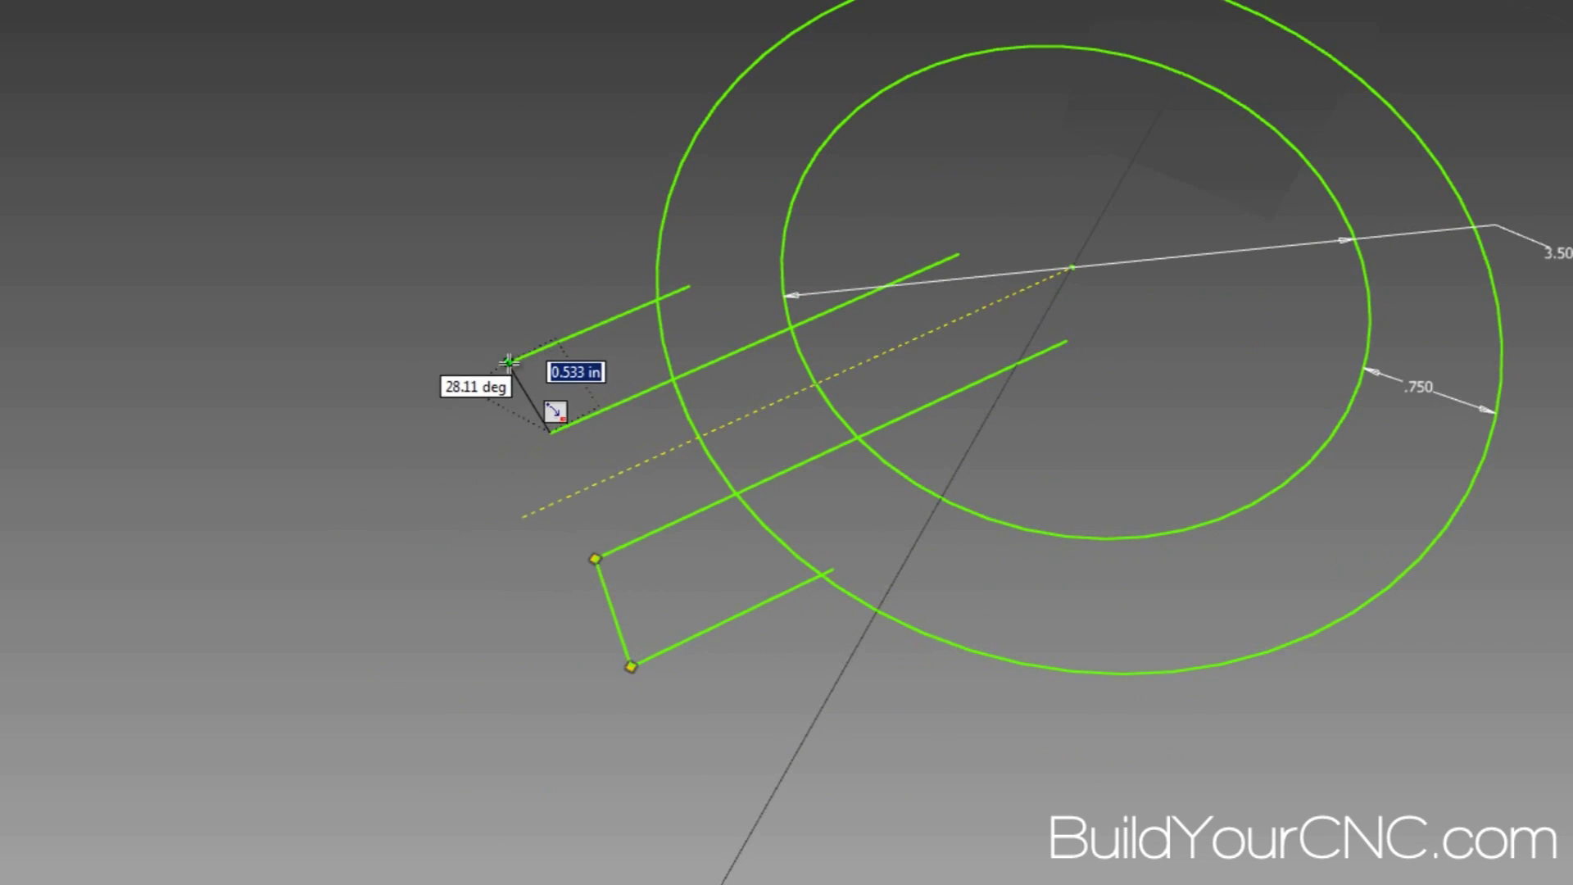
pyautogui.click(508, 362)
pyautogui.press('Escape')
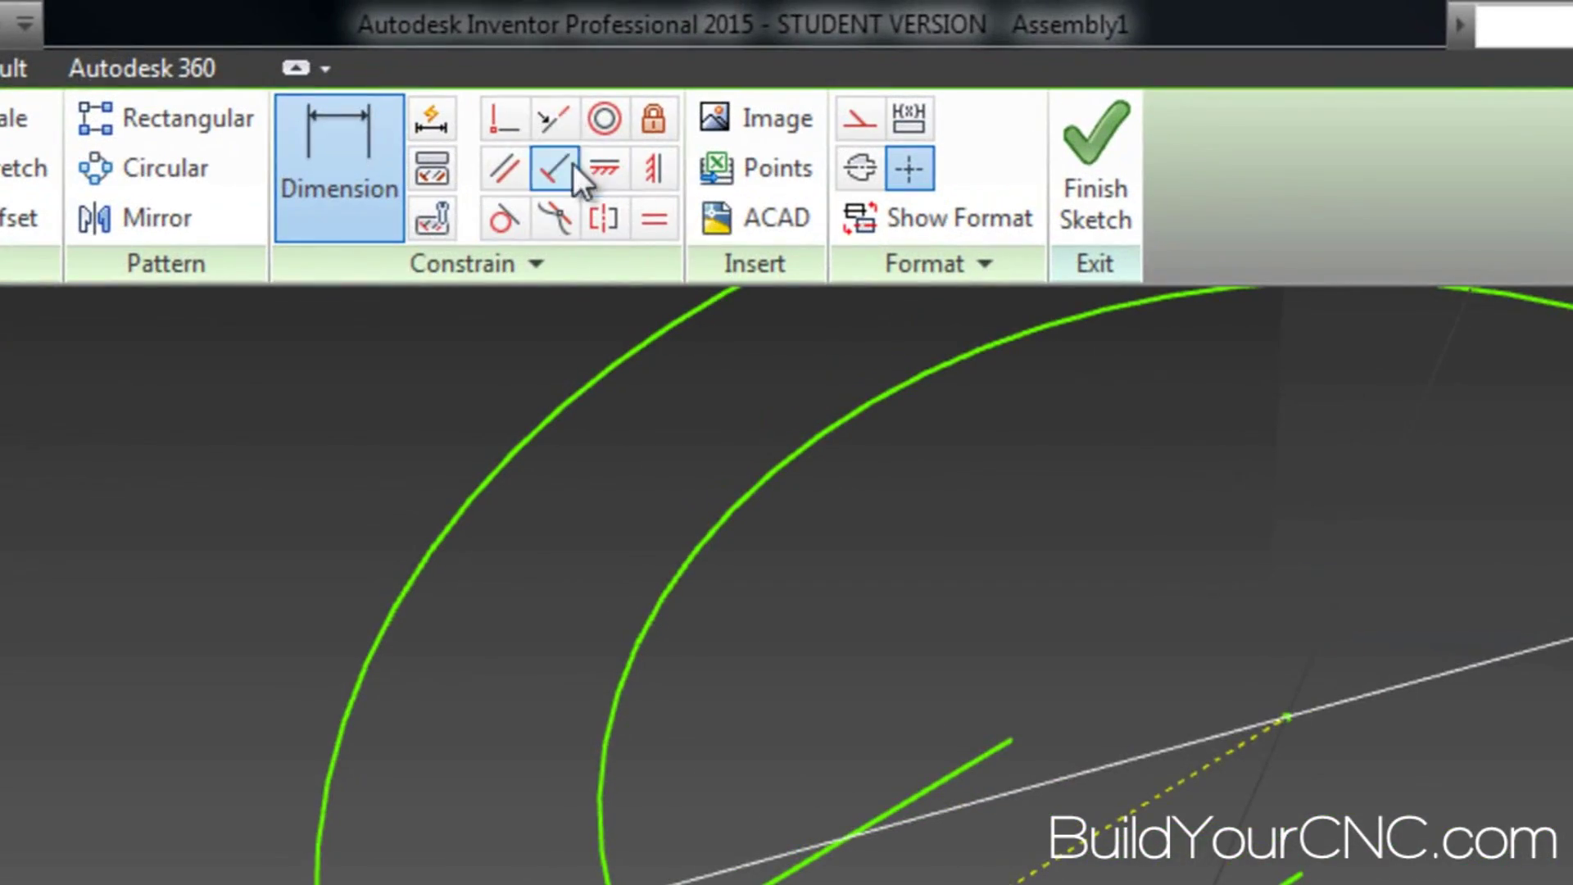
# Apply a collinear constraint between the end lines of the two tabs
pyautogui.click(548, 116)
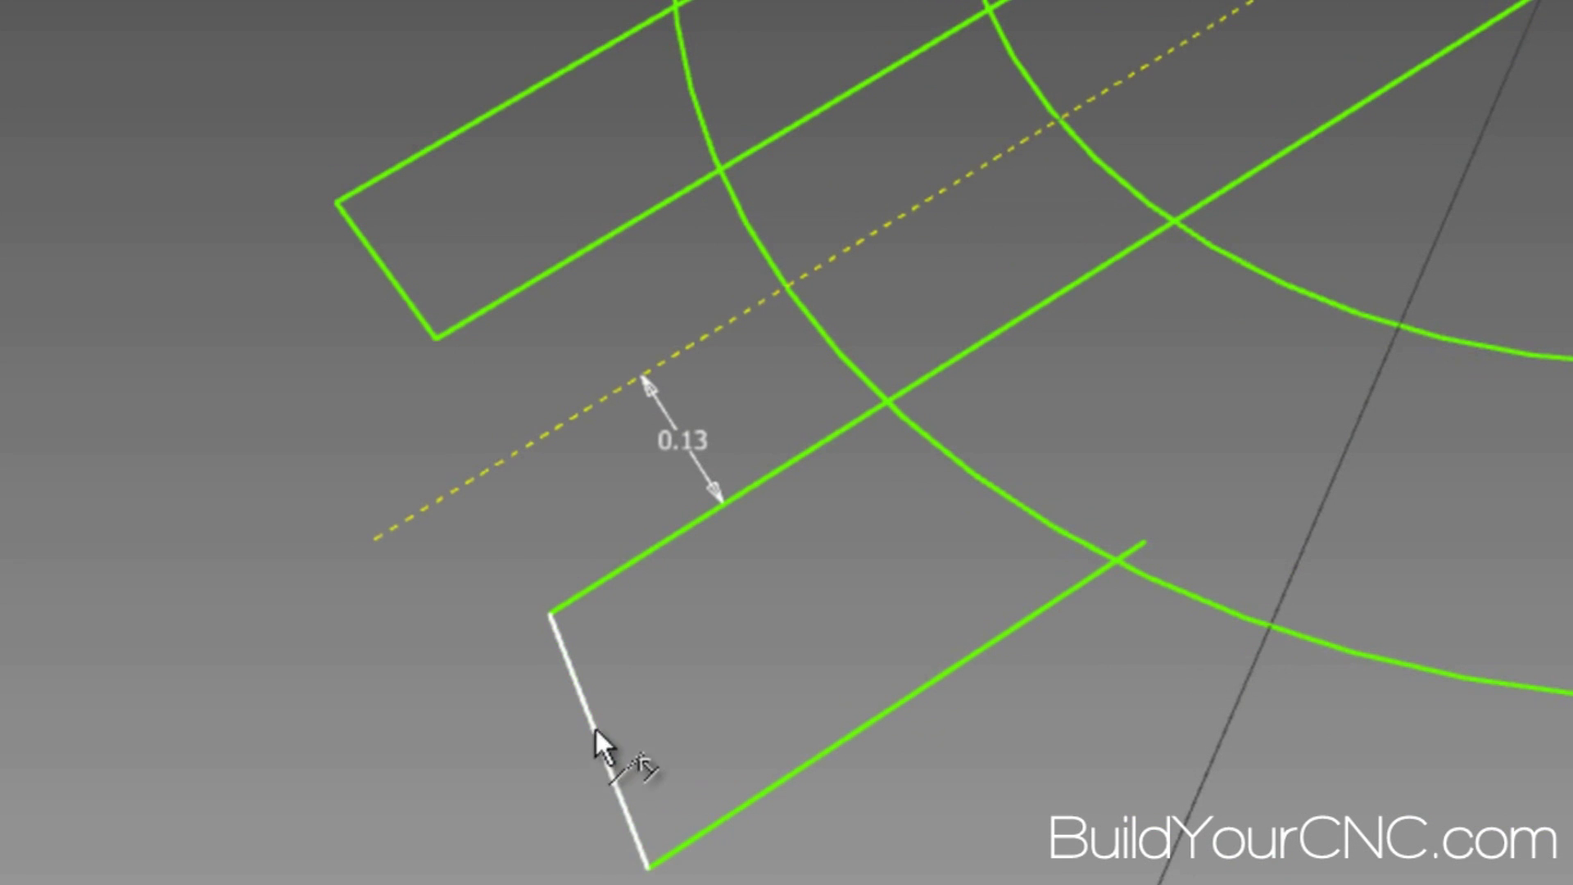
pyautogui.click(593, 731)
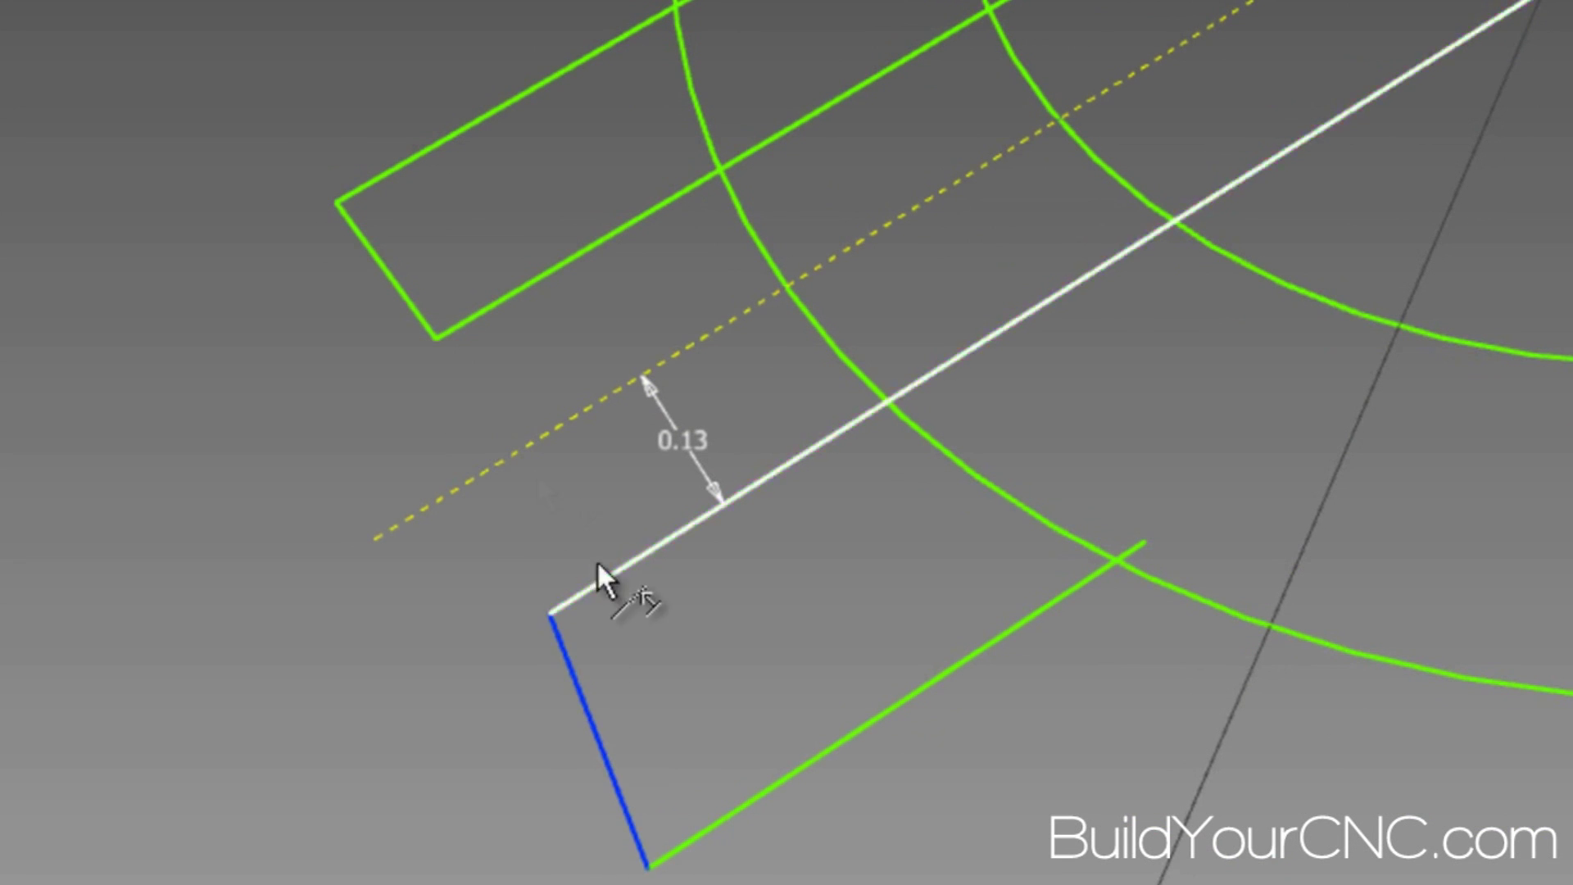
pyautogui.click(390, 273)
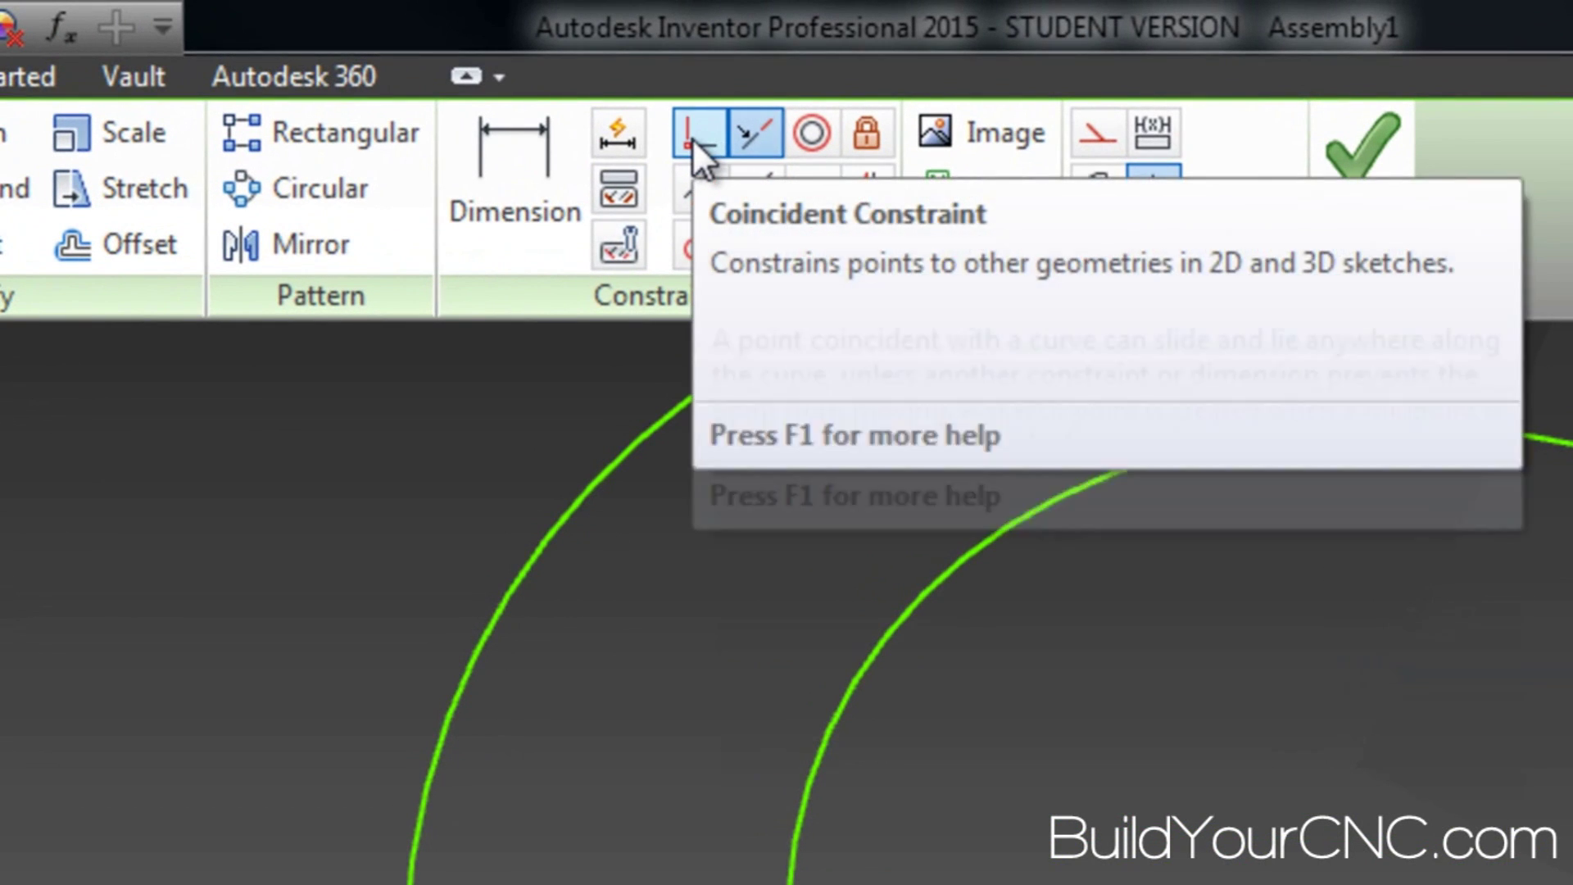
# Constrain the tab end line perpendicular to the dashed construction line
pyautogui.click(757, 190)
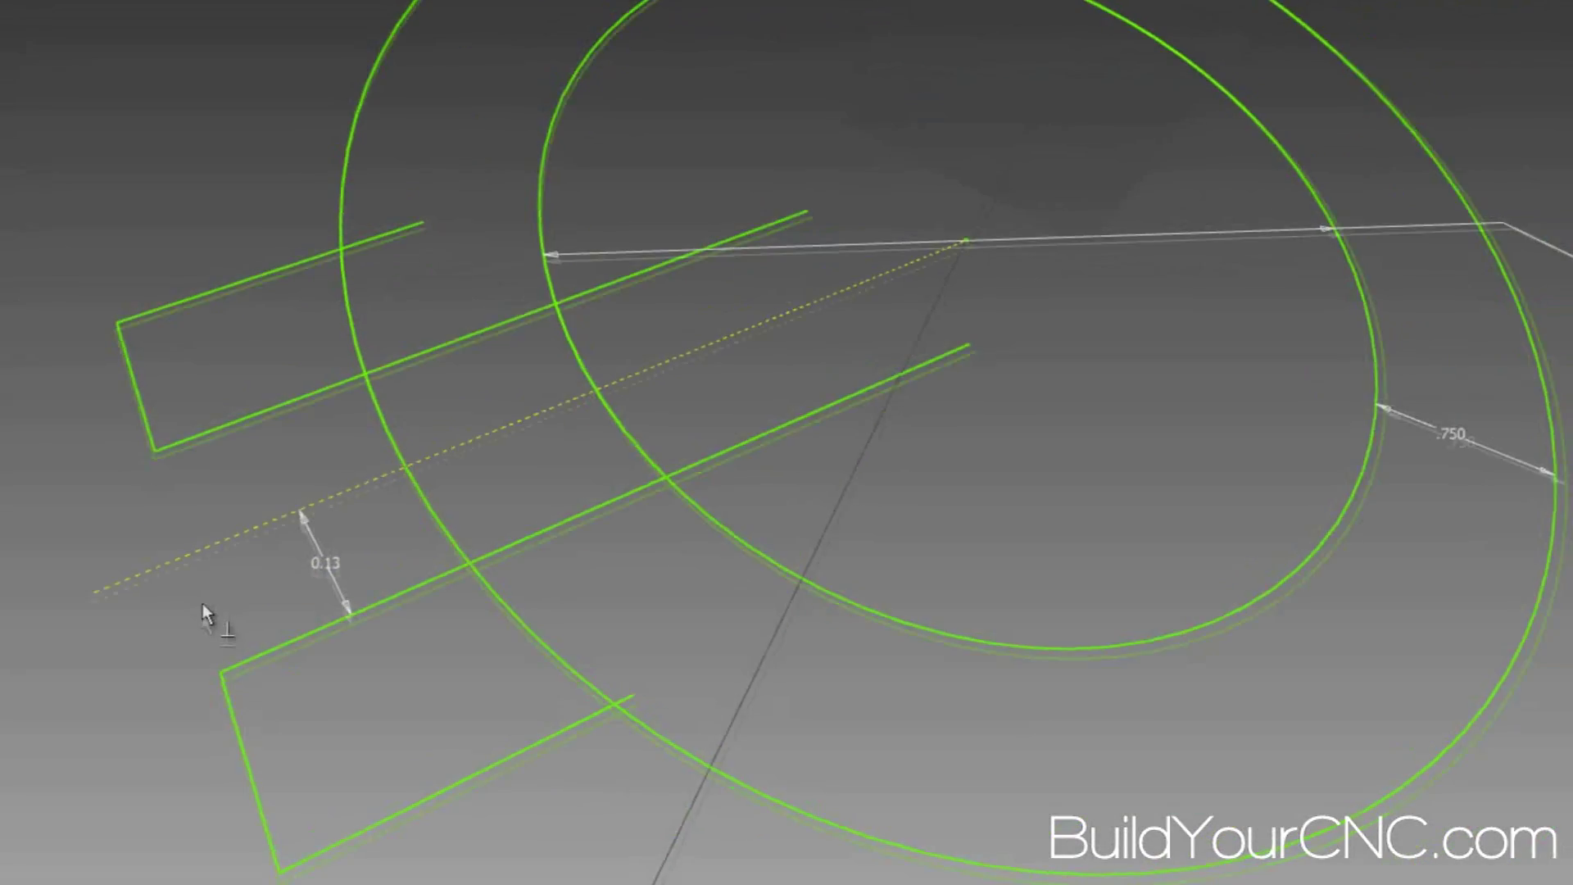
pyautogui.click(235, 712)
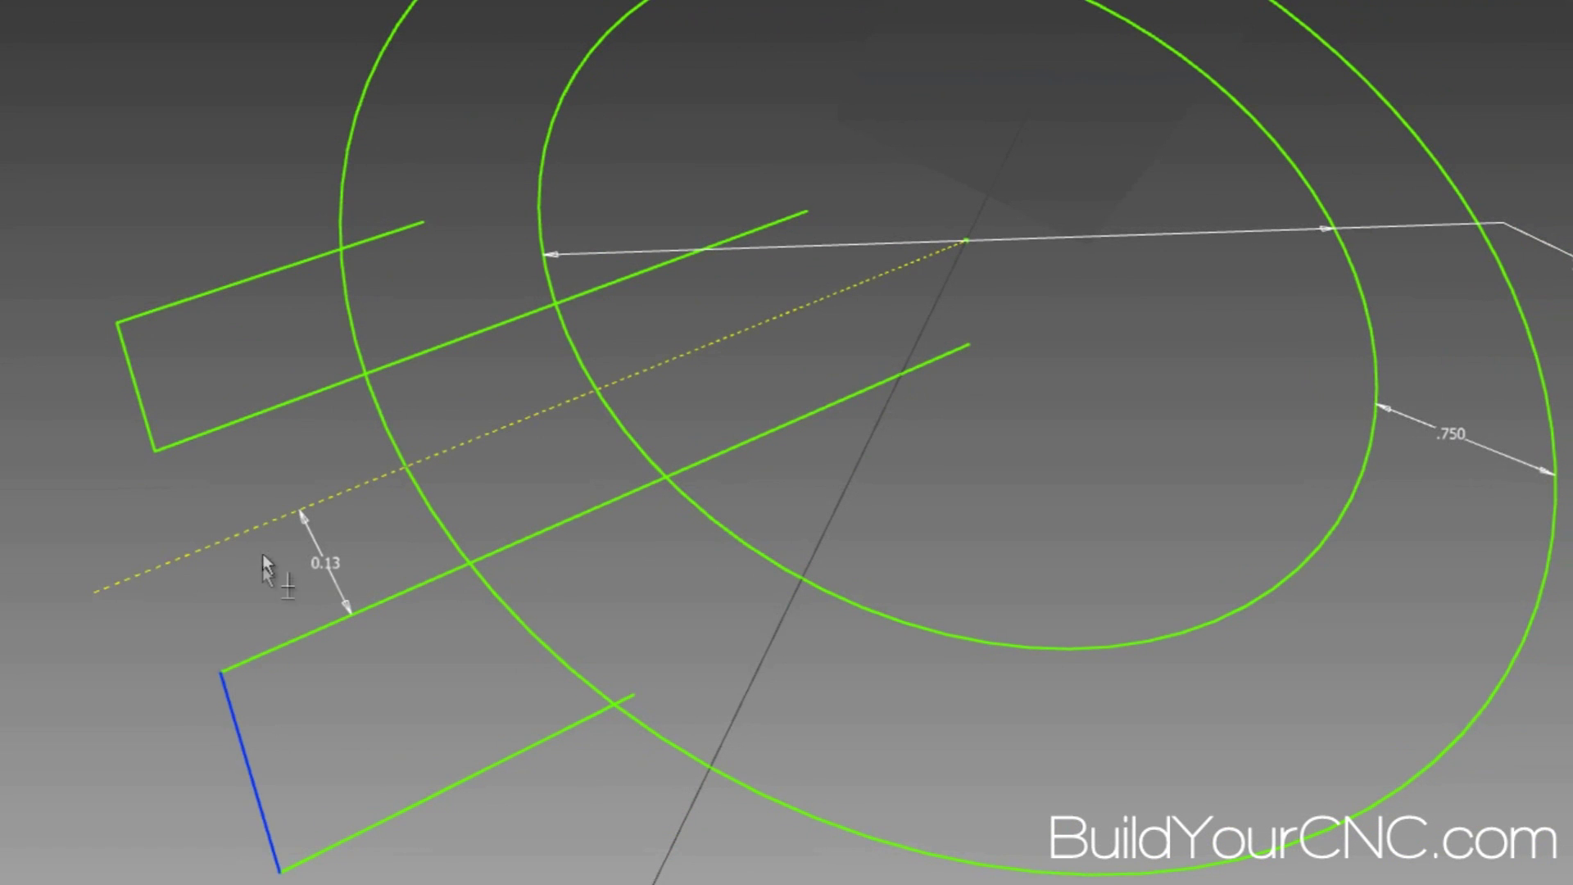
pyautogui.click(255, 530)
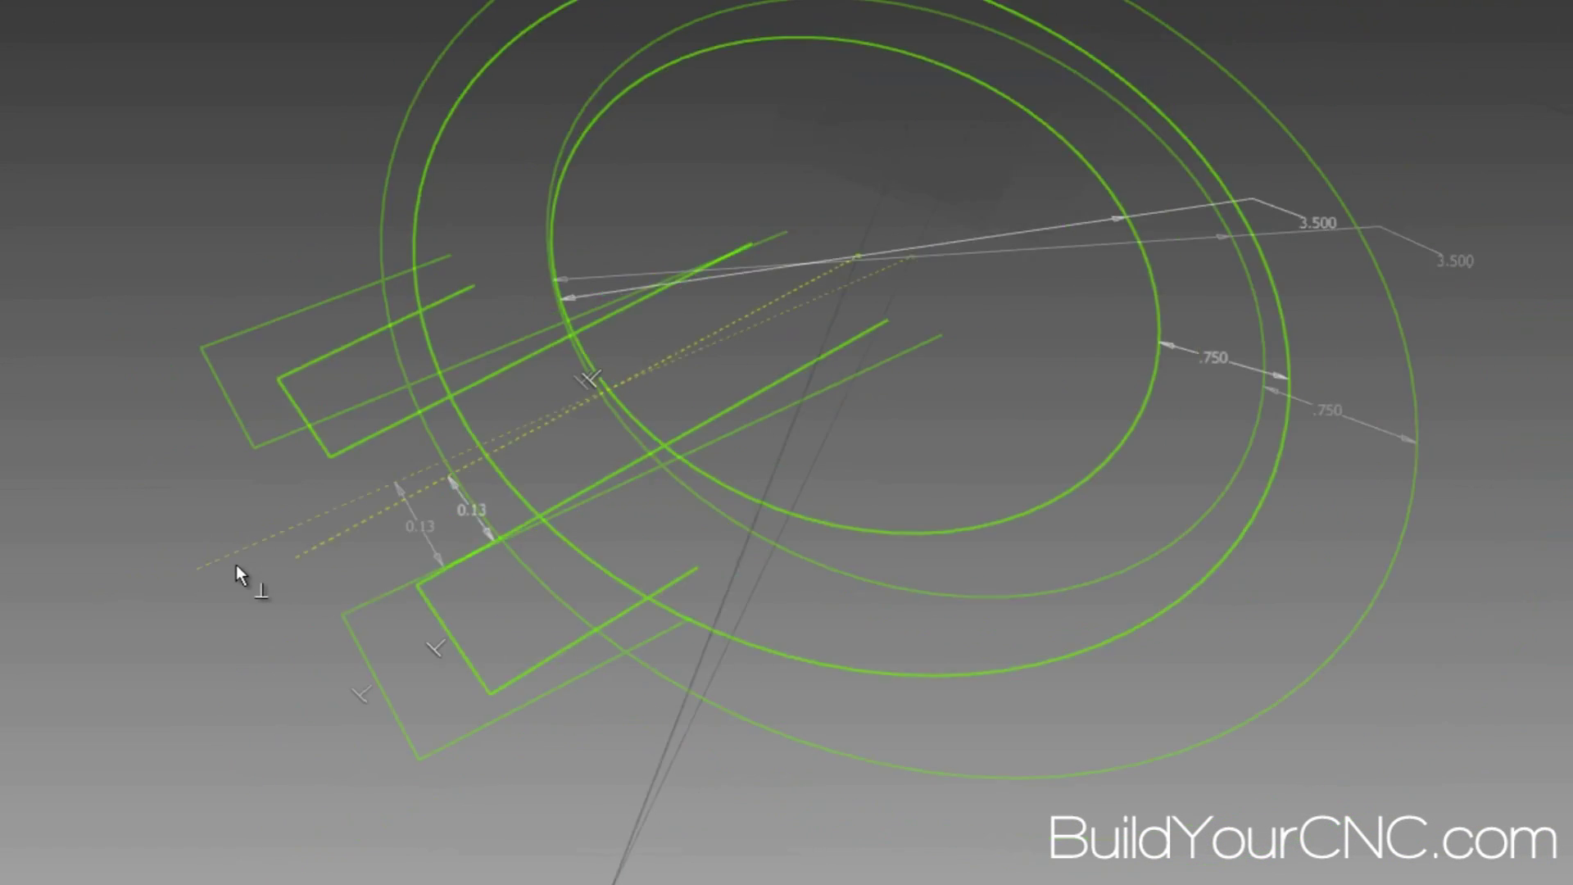